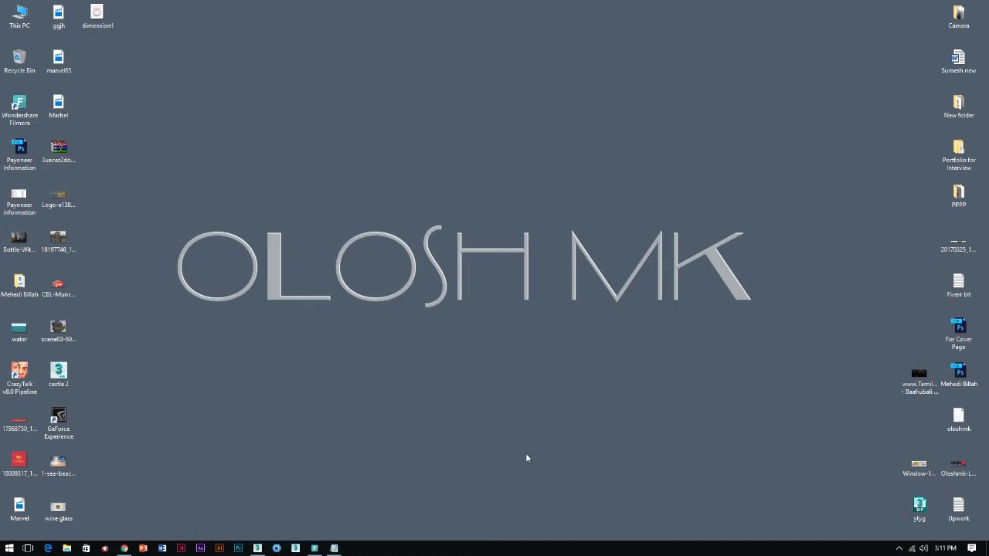
- View the dimension1 reference image, confirm its 240 x 300 pixel size in Details, then return to 3ds Max
{"action": "double_click", "coordinate": [96, 13]}
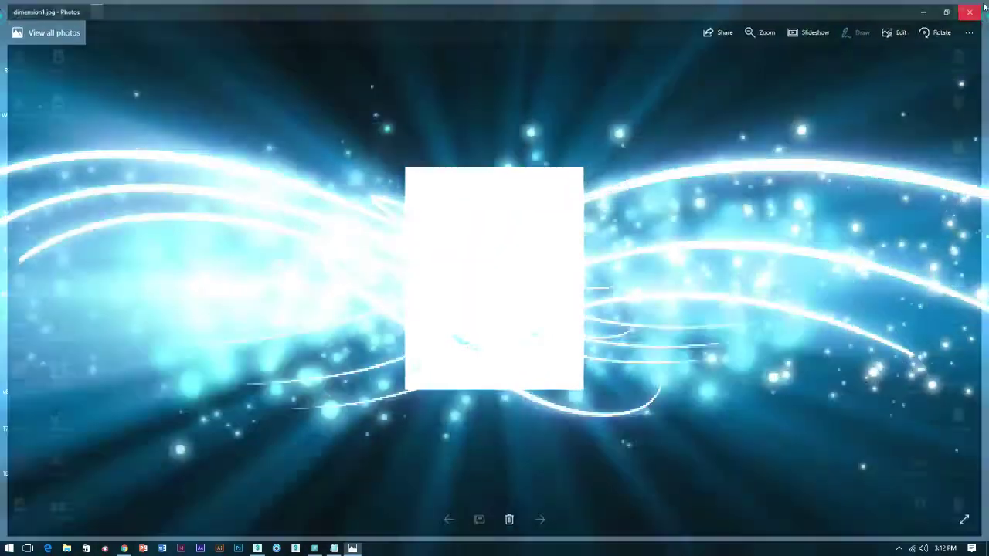
{"action": "key", "text": "alt+F4"}
{"action": "right_click", "coordinate": [96, 14]}
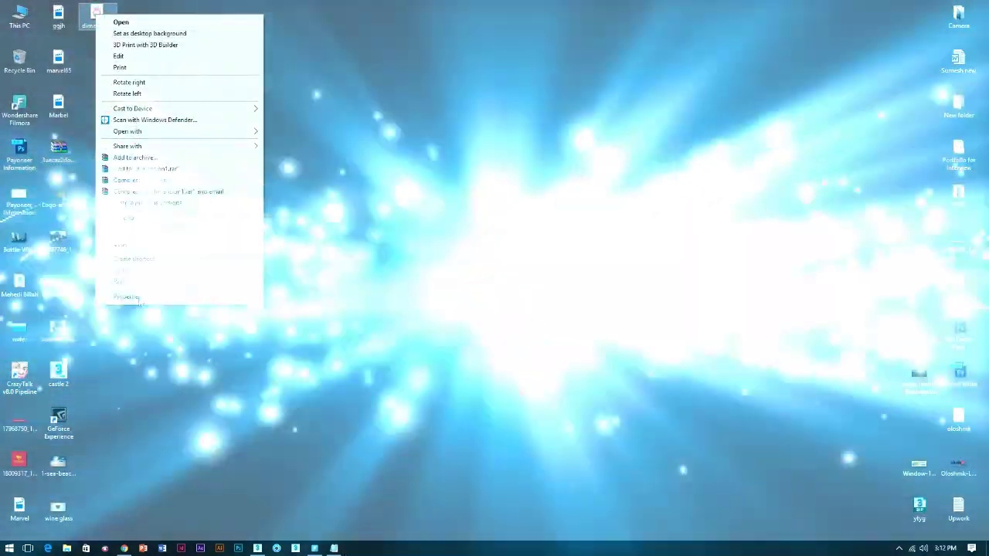
{"action": "left_click", "coordinate": [127, 296]}
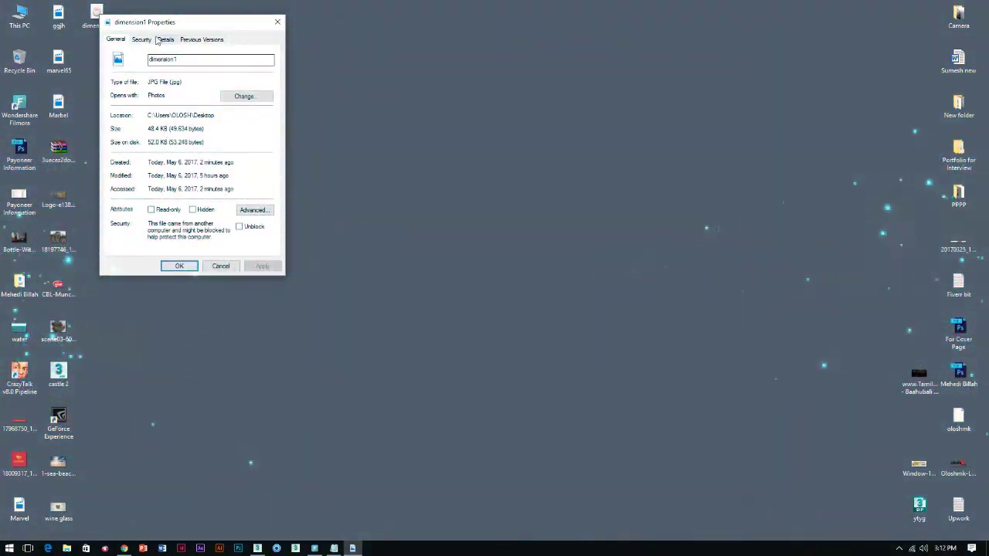
{"action": "left_click", "coordinate": [165, 39]}
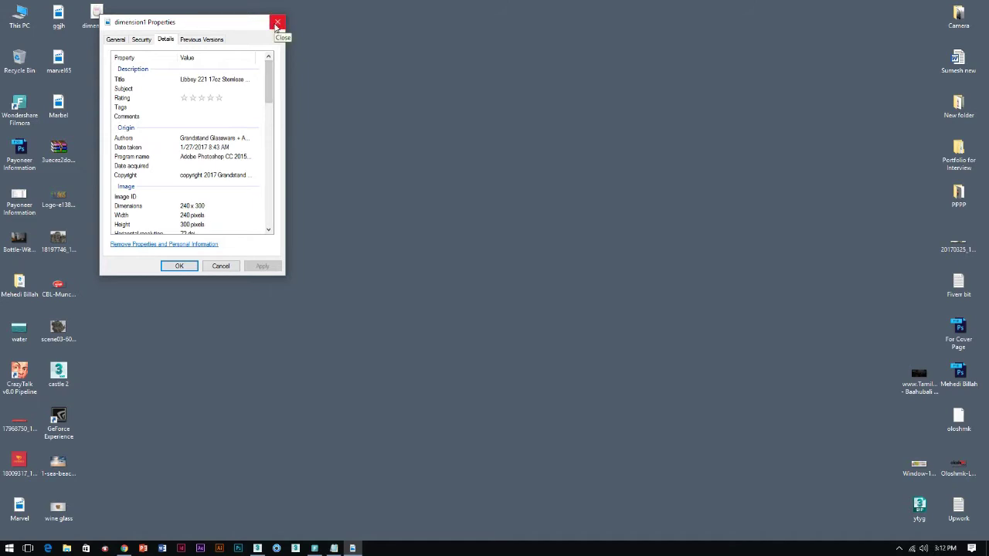
{"action": "left_click", "coordinate": [257, 548]}
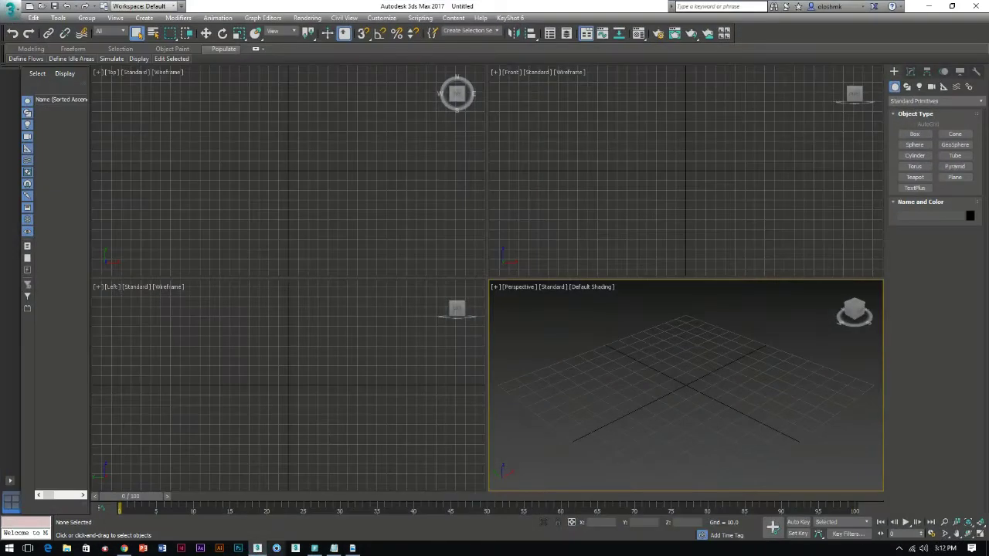
- Create a Plane in the Front viewport and drag its width down to about 20
{"action": "left_click", "coordinate": [956, 177]}
{"action": "left_click", "coordinate": [953, 181]}
{"action": "left_click_drag", "start_coordinate": [673, 139], "coordinate": [706, 173]}
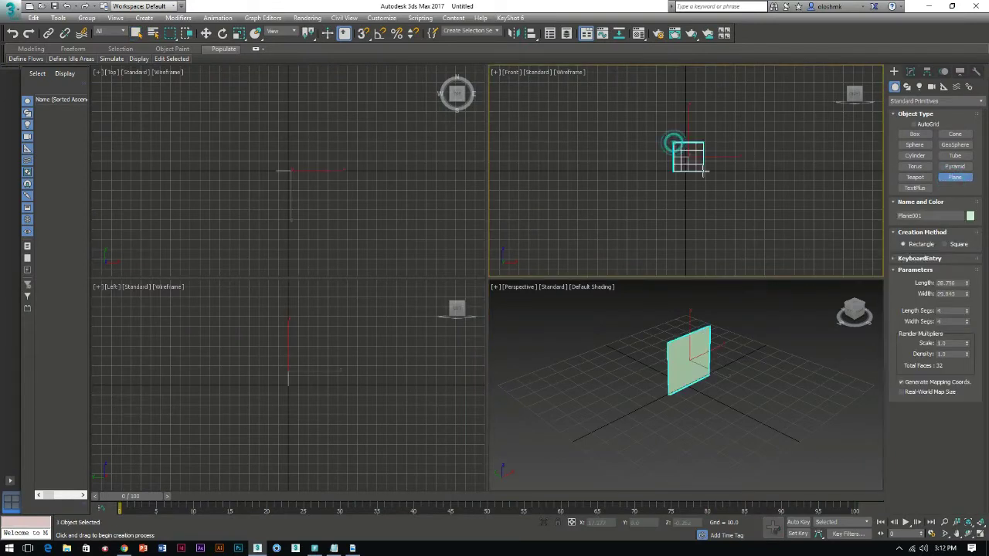
{"action": "scroll", "coordinate": [707, 158], "scroll_direction": "up", "scroll_amount": 3}
{"action": "scroll", "coordinate": [706, 159], "scroll_direction": "up", "scroll_amount": 2}
{"action": "right_click", "coordinate": [650, 157]}
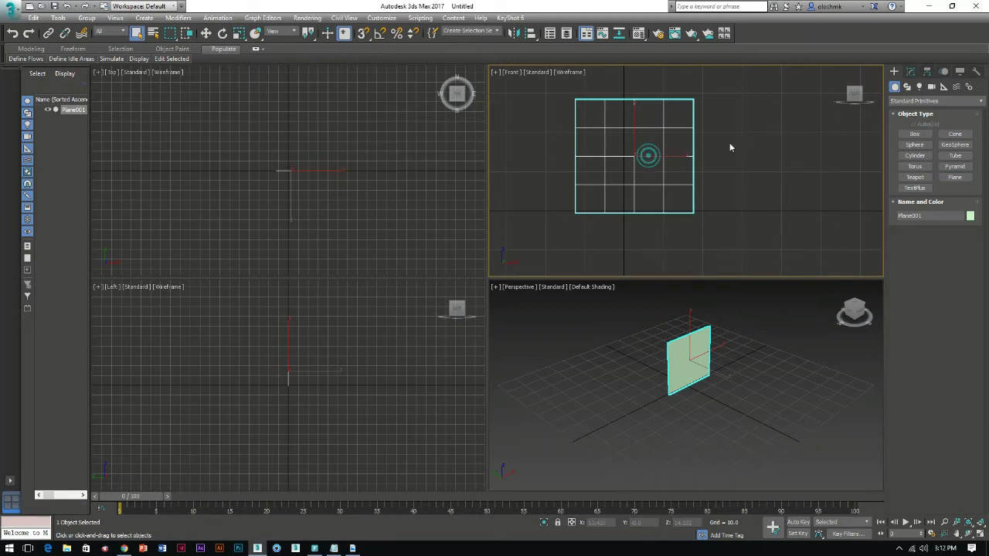
{"action": "left_click", "coordinate": [910, 71]}
{"action": "left_click_drag", "start_coordinate": [967, 233], "coordinate": [967, 263]}
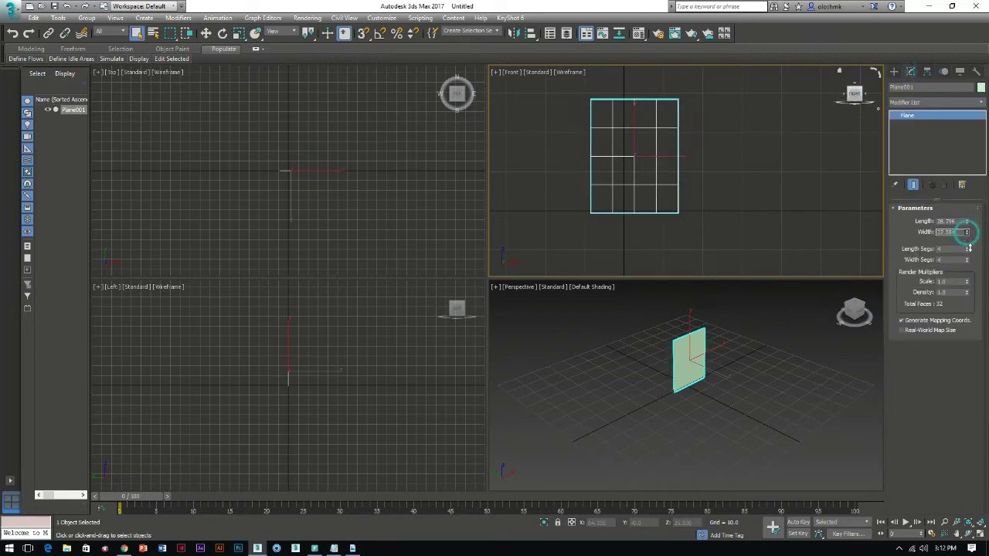
- Close the image properties and reopen the dimension1 reference image before returning to 3ds Max
{"action": "left_click", "coordinate": [352, 548]}
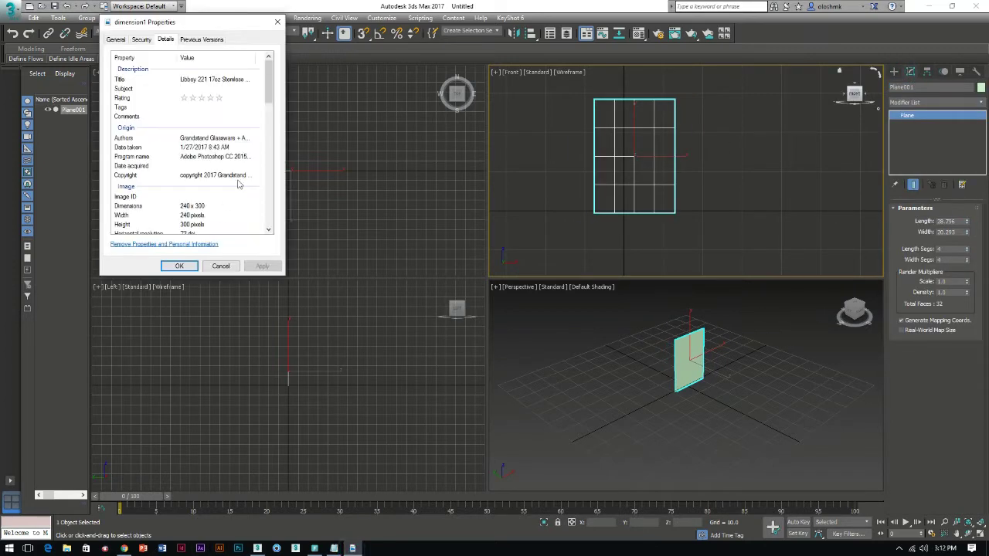
{"action": "left_click", "coordinate": [277, 22]}
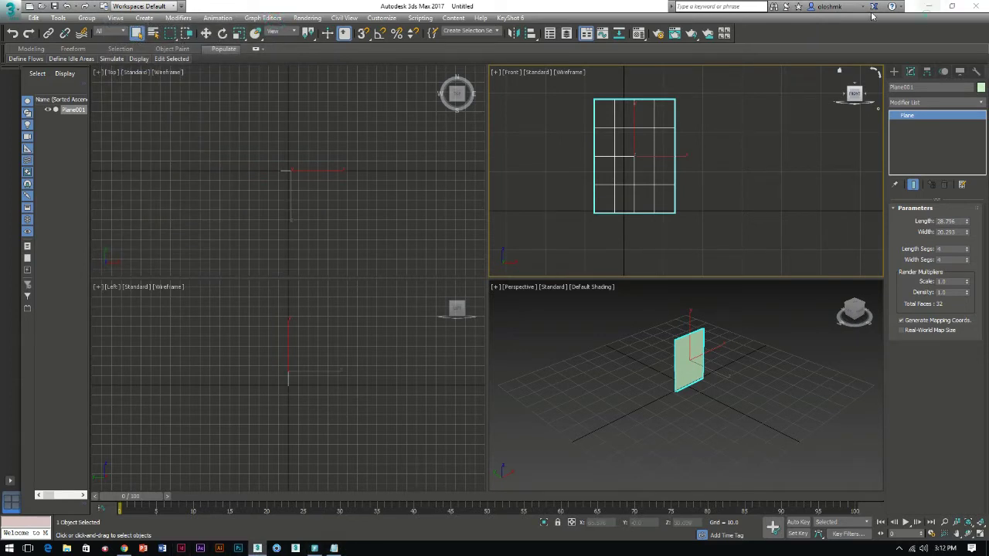
{"action": "left_click", "coordinate": [927, 6]}
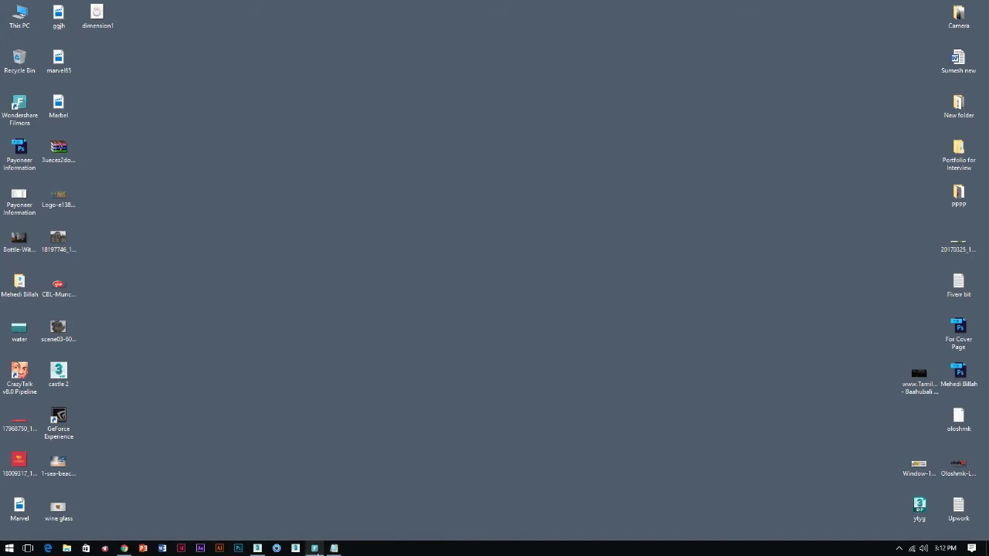
{"action": "left_click", "coordinate": [258, 548]}
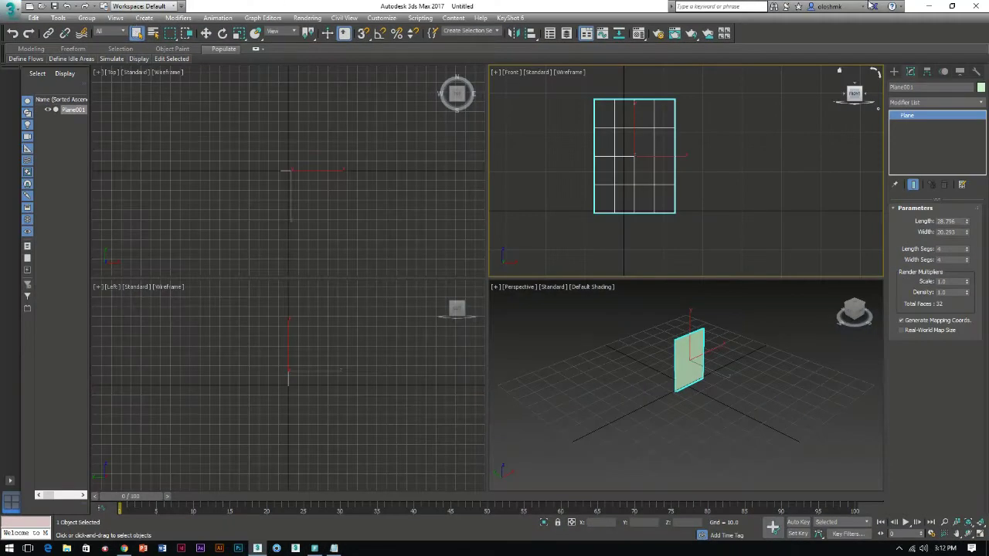
{"action": "left_click", "coordinate": [928, 7]}
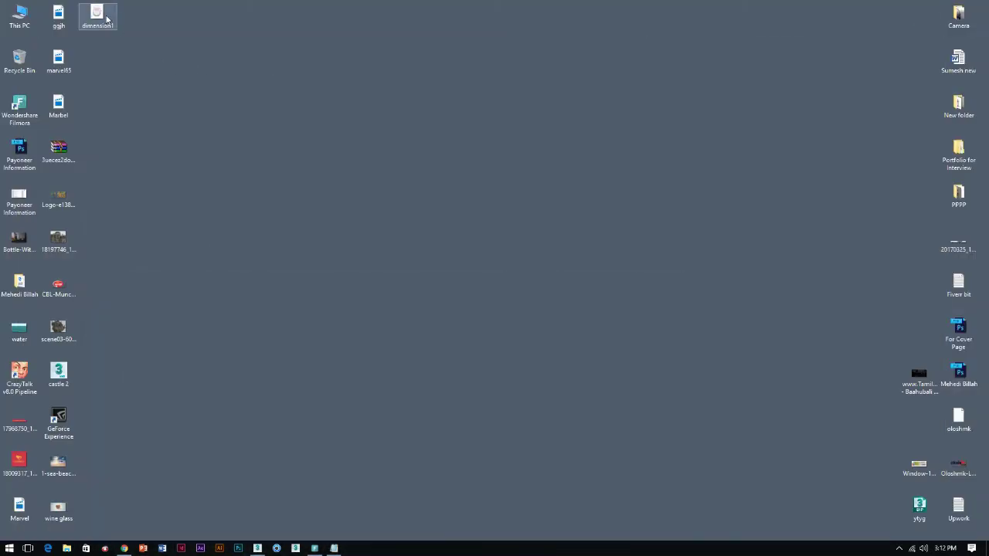
{"action": "double_click", "coordinate": [98, 12]}
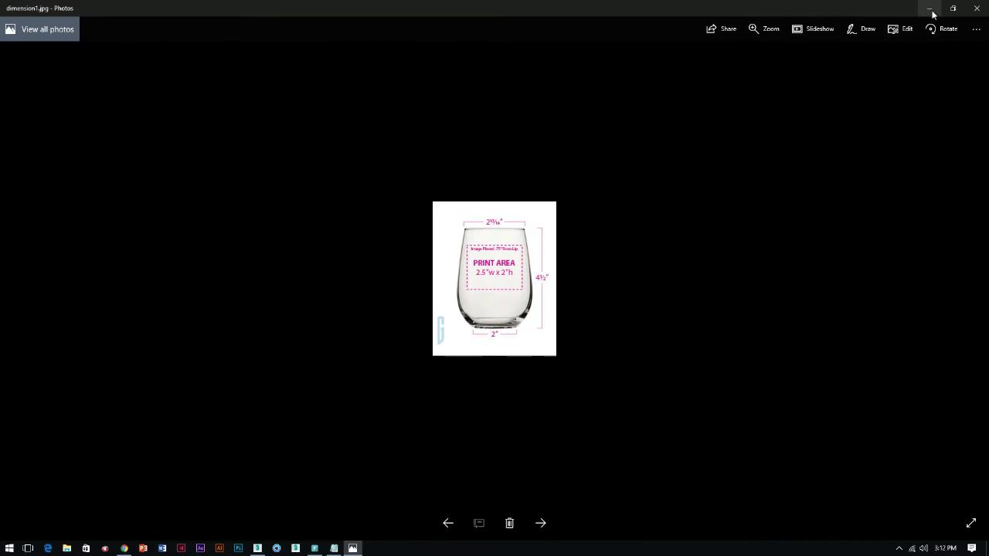
{"action": "left_click", "coordinate": [929, 9]}
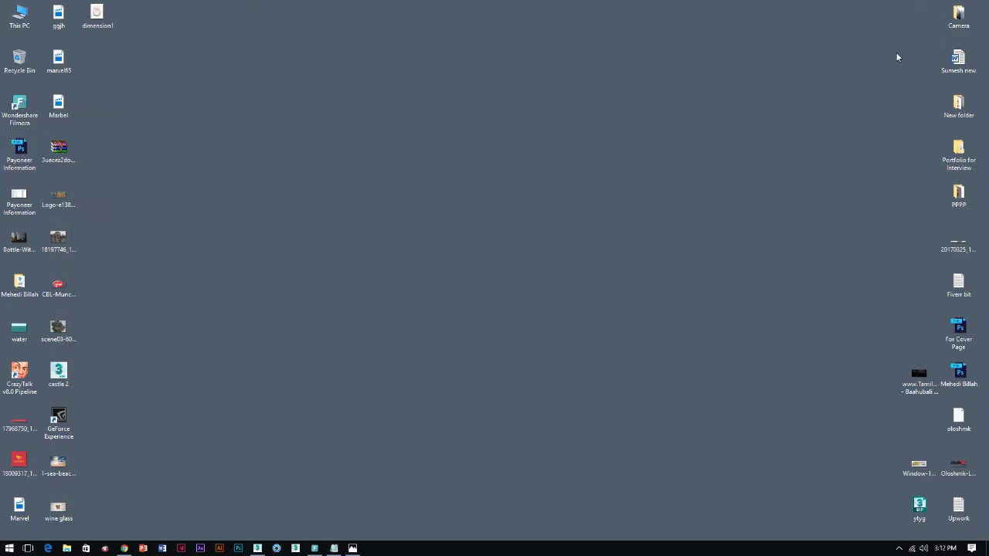
{"action": "left_click", "coordinate": [295, 540]}
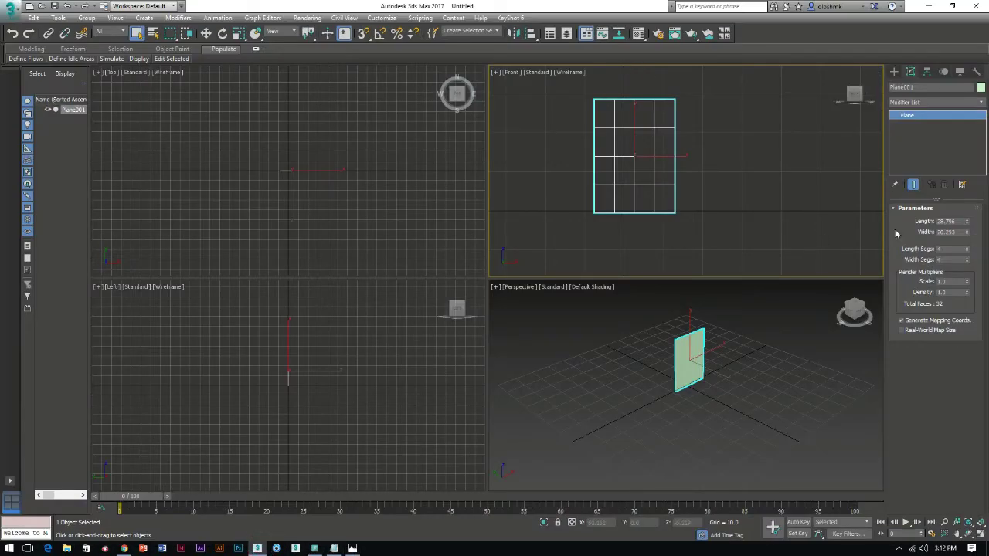
- Set the plane's width to 24 and length to 30
{"action": "left_click_drag", "start_coordinate": [971, 232], "coordinate": [967, 240]}
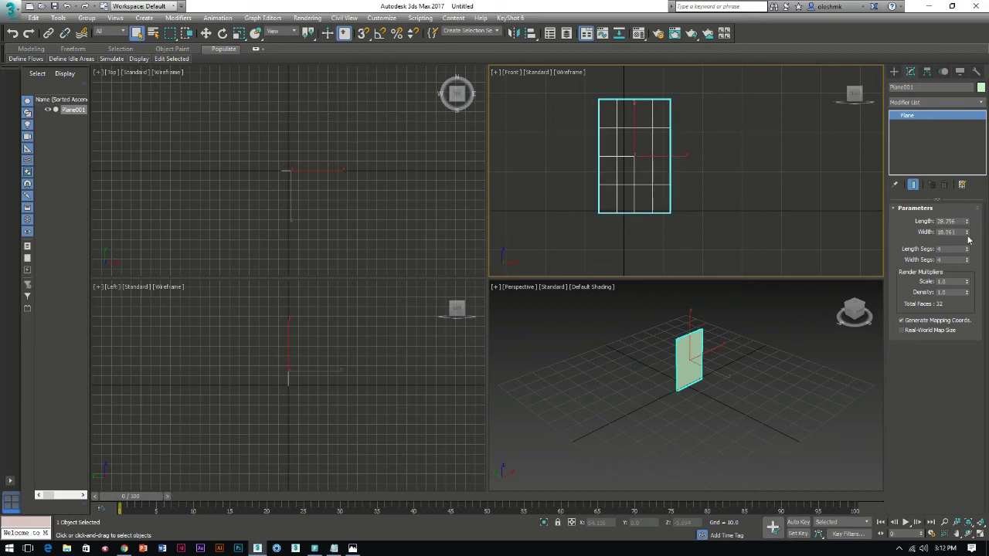
{"action": "double_click", "coordinate": [960, 230]}
{"action": "type", "text": "24"}
{"action": "double_click", "coordinate": [960, 221]}
{"action": "type", "text": "30"}
{"action": "key", "text": "Return"}
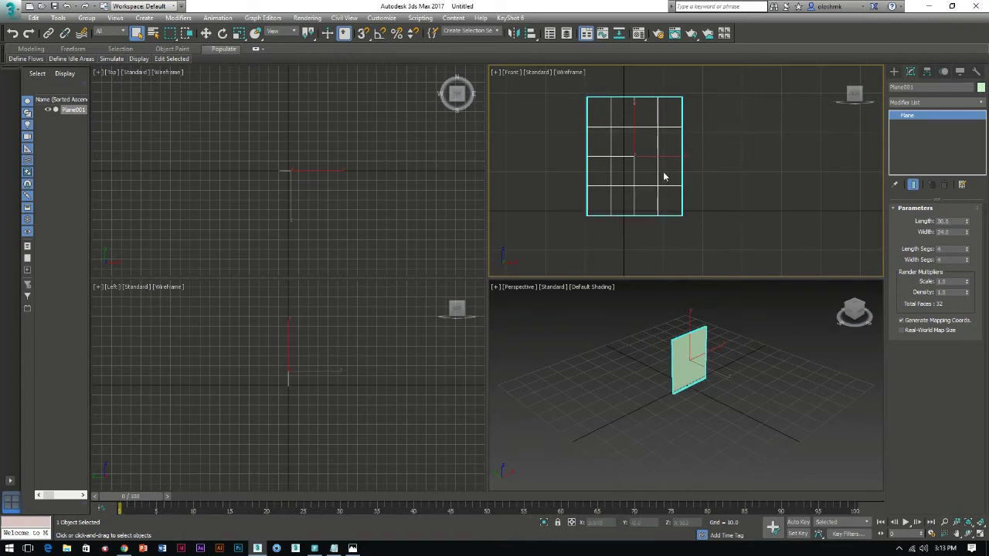
- Move the plane to X 0, Z 12, then drag dimension1 from the desktop toward 3ds Max
{"action": "key", "text": "w"}
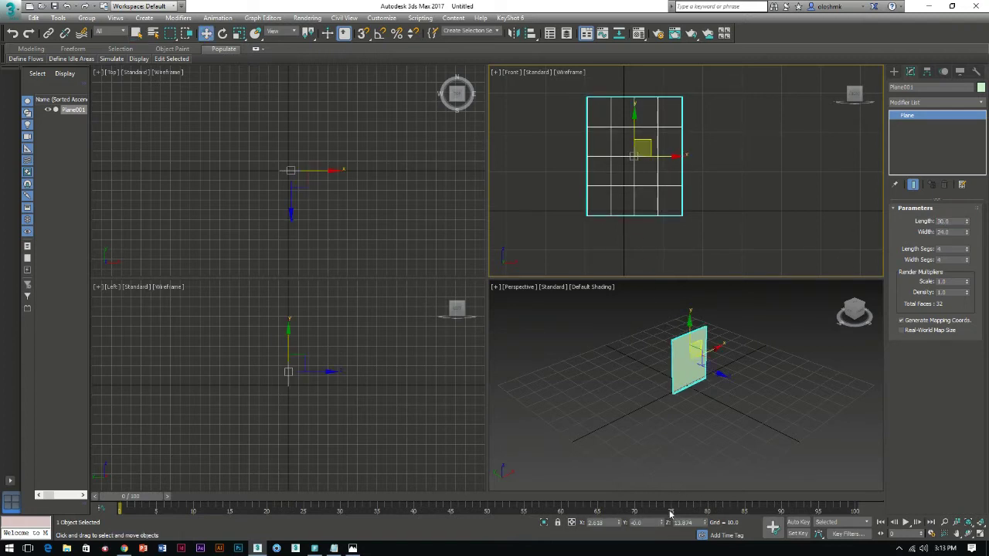
{"action": "left_click_drag", "start_coordinate": [697, 523], "coordinate": [513, 522]}
{"action": "type", "text": "12"}
{"action": "key", "text": "Return"}
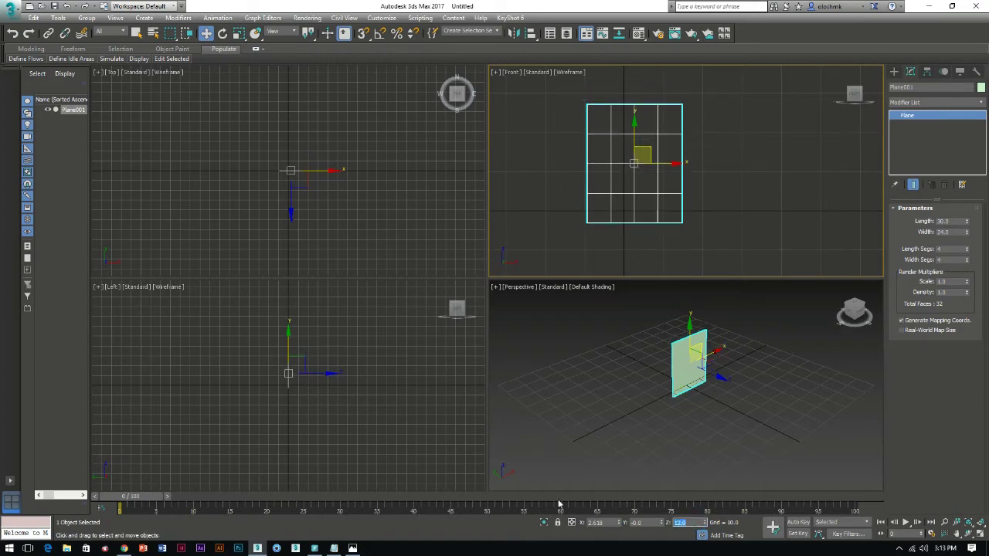
{"action": "right_click", "coordinate": [619, 524]}
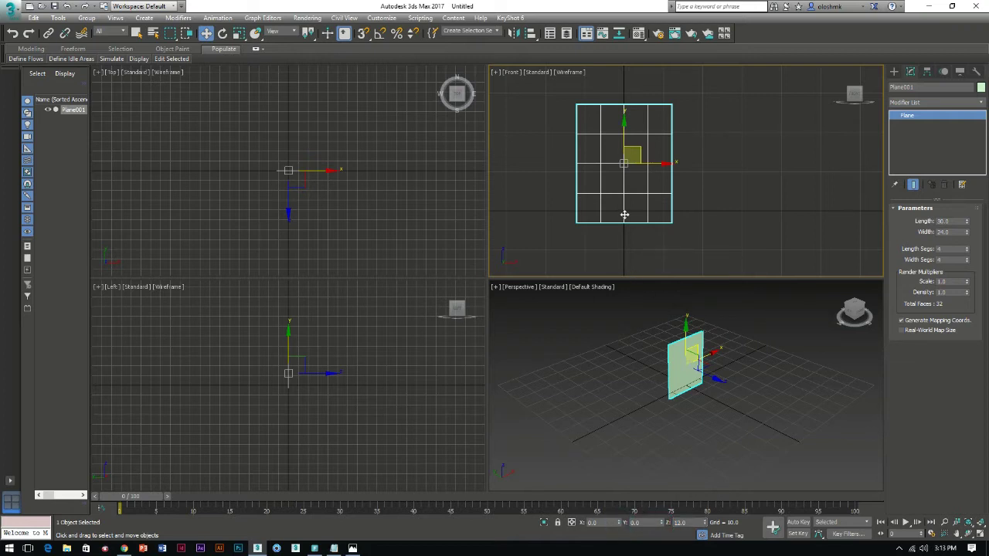
{"action": "left_click", "coordinate": [928, 6]}
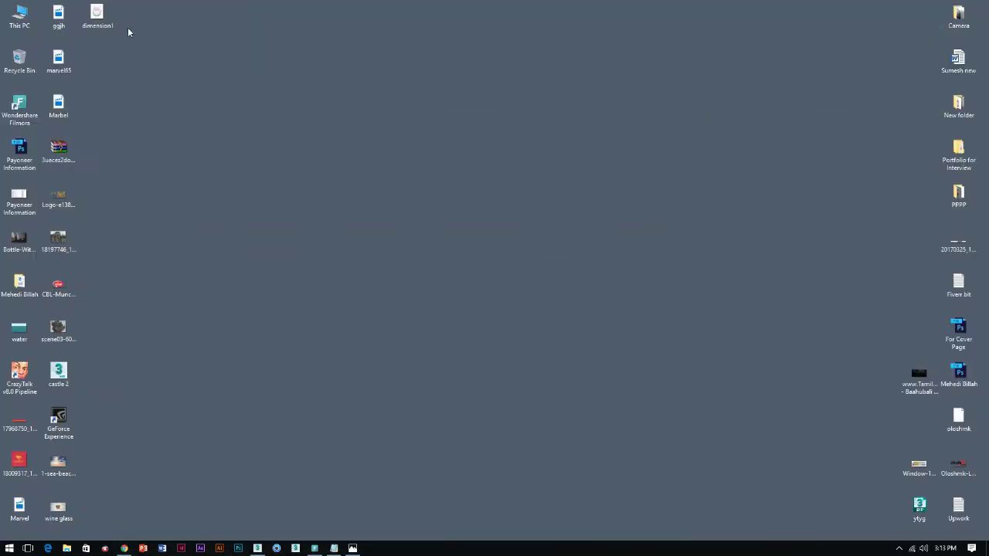
{"action": "left_click_drag", "start_coordinate": [93, 13], "coordinate": [255, 544]}
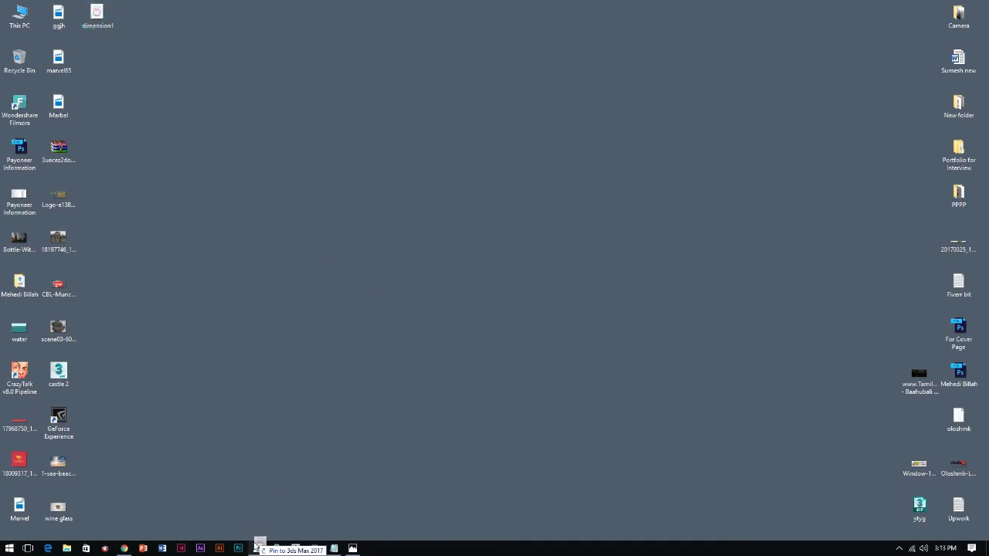
- Drop dimension1.jpg into the Front viewport as background and shift the plane to match the glass
{"action": "left_click_drag", "start_coordinate": [255, 544], "coordinate": [363, 417]}
{"action": "left_click_drag", "start_coordinate": [631, 144], "coordinate": [632, 147]}
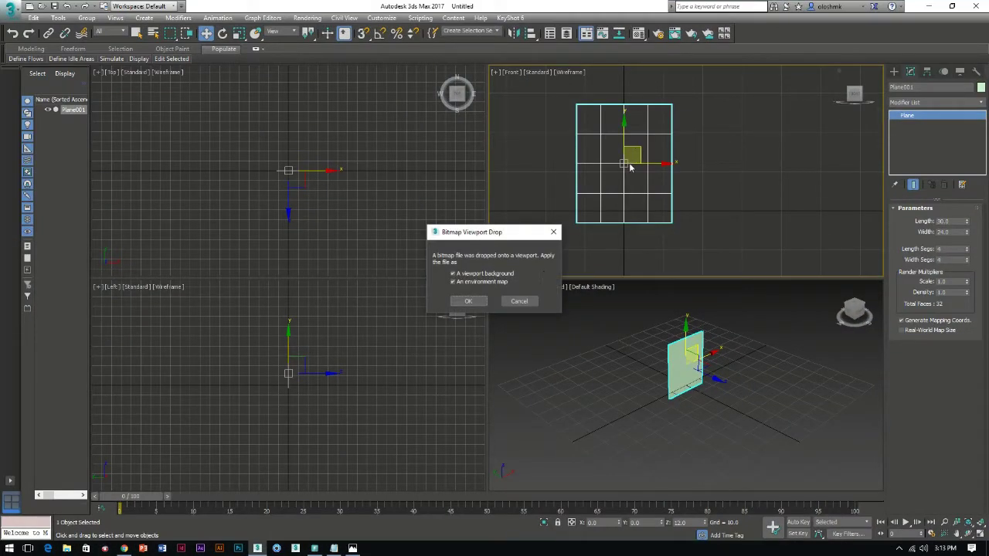
{"action": "left_click", "coordinate": [467, 302]}
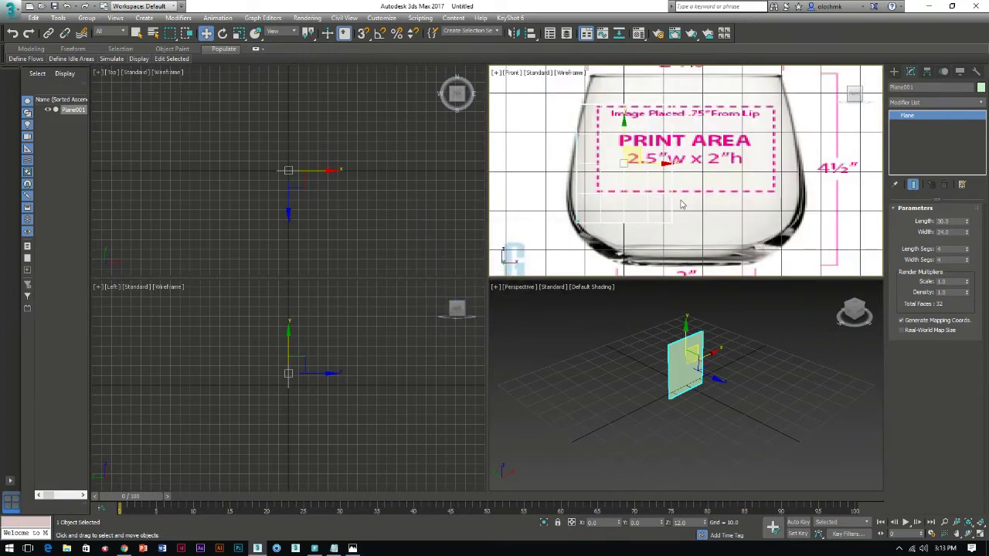
{"action": "left_click_drag", "start_coordinate": [580, 105], "coordinate": [551, 121]}
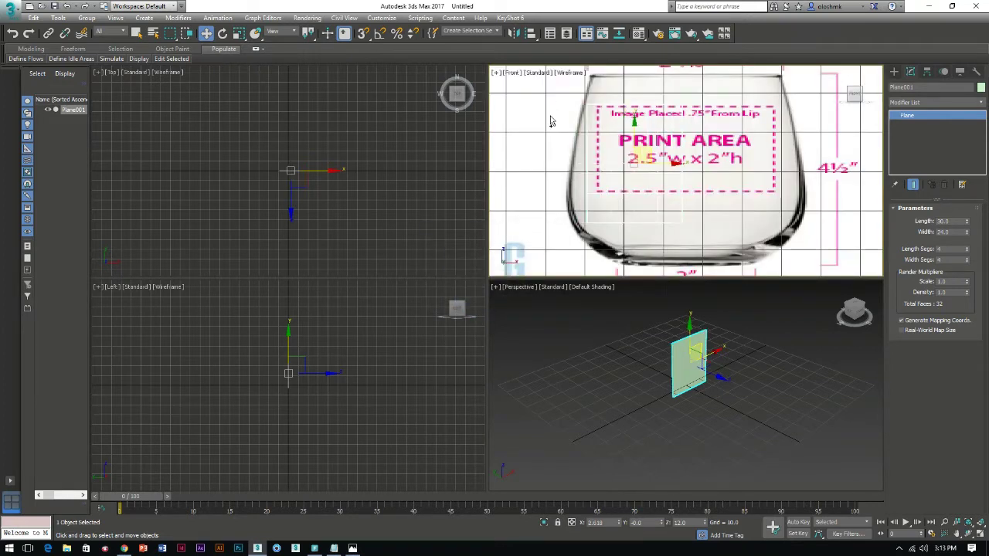
- Switch the Front viewport background to Solid Color and show the plane shaded with Edged Faces
{"action": "left_click", "coordinate": [566, 73]}
{"action": "mouse_move", "coordinate": [607, 207]}
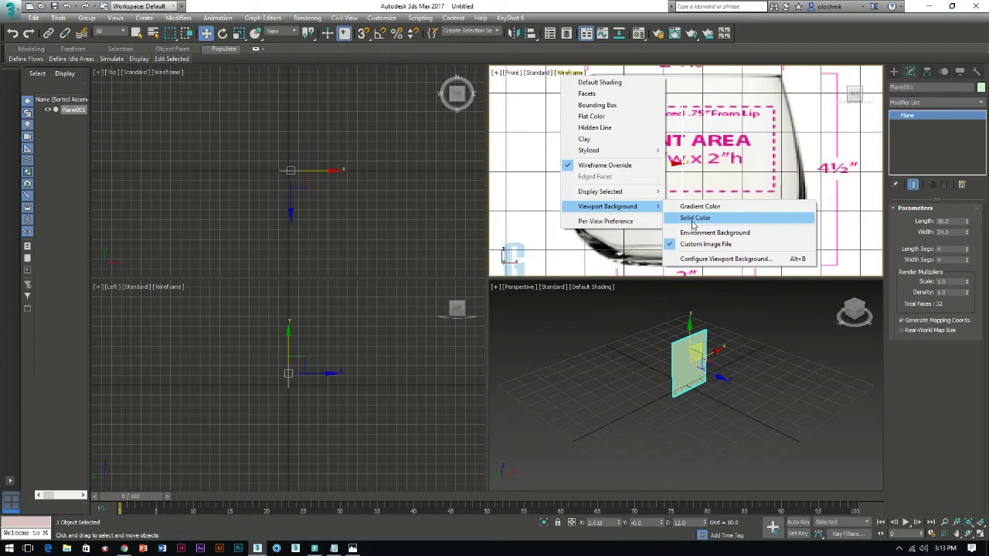
{"action": "left_click", "coordinate": [698, 219]}
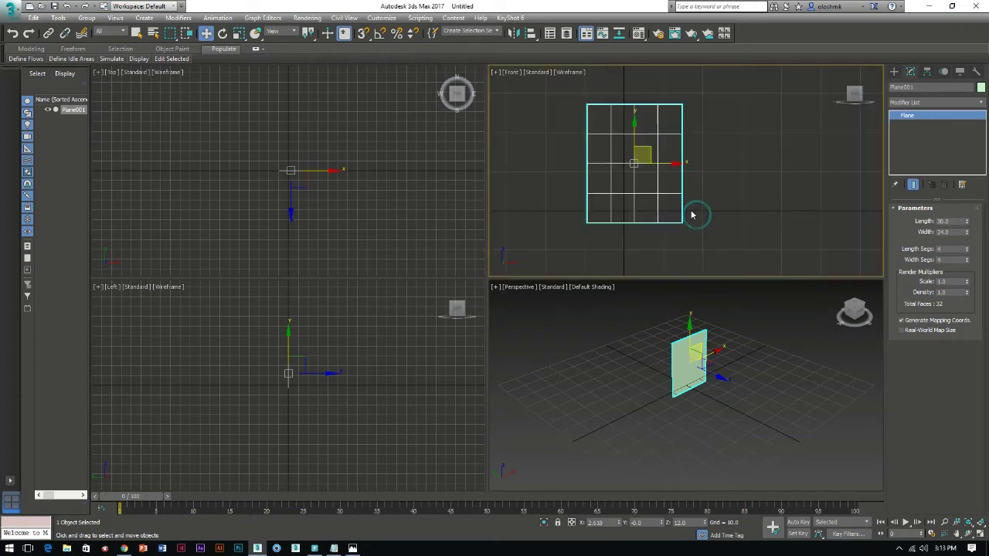
{"action": "key", "text": "F3"}
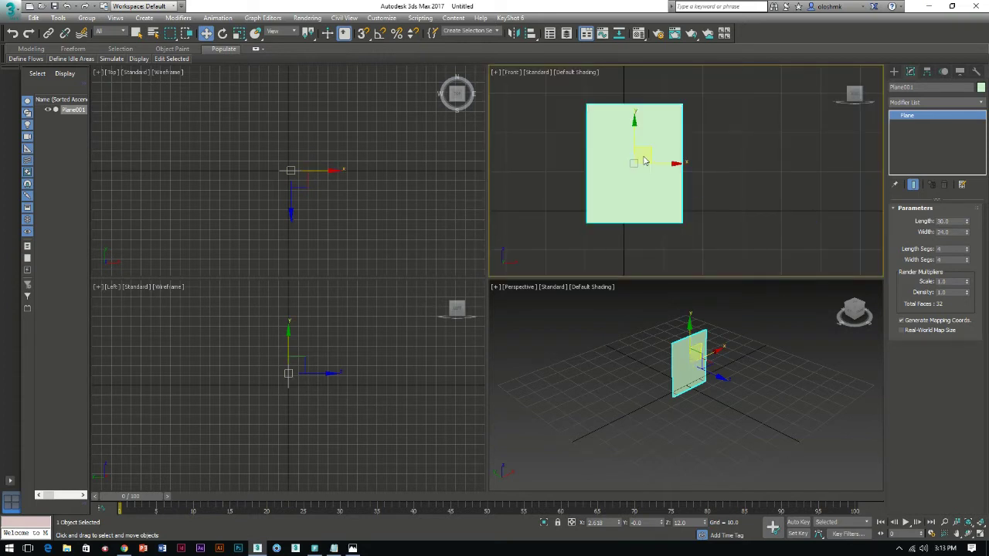
{"action": "key", "text": "F4"}
{"action": "key", "text": "F3"}
{"action": "key", "text": "F3"}
{"action": "key", "text": "F3"}
{"action": "key", "text": "F3"}
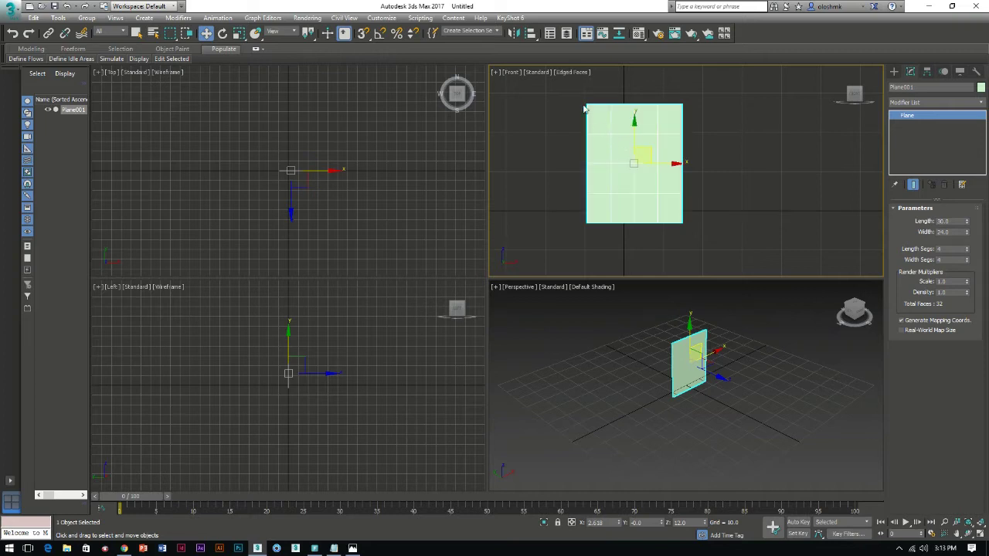
{"action": "scroll", "coordinate": [641, 143], "scroll_direction": "up", "scroll_amount": 3}
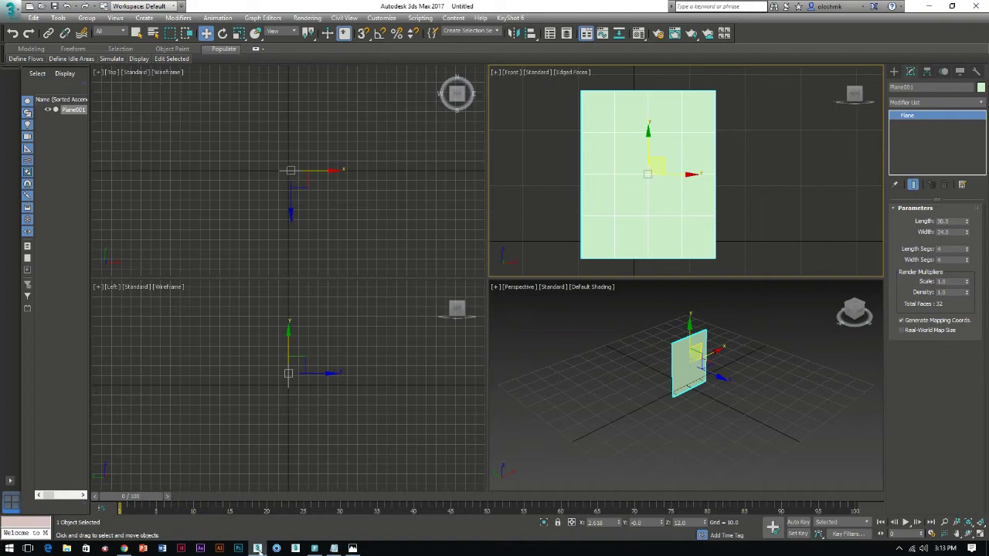
- Drop dimension1 onto the plane, maximize the Front view, and reset the plane's X to 0
{"action": "left_click", "coordinate": [123, 548]}
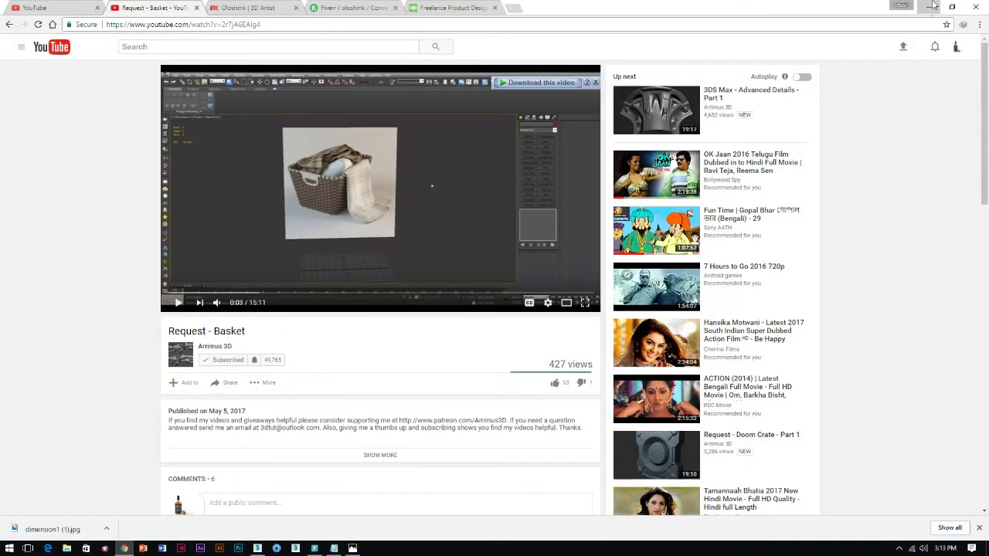
{"action": "left_click", "coordinate": [932, 7]}
{"action": "left_click", "coordinate": [930, 8]}
{"action": "mouse_move", "coordinate": [96, 15]}
{"action": "left_mouse_down"}
{"action": "mouse_move", "coordinate": [274, 438]}
{"action": "mouse_move", "coordinate": [272, 535]}
{"action": "mouse_move", "coordinate": [615, 196]}
{"action": "left_mouse_up"}
{"action": "key", "text": "alt+w"}
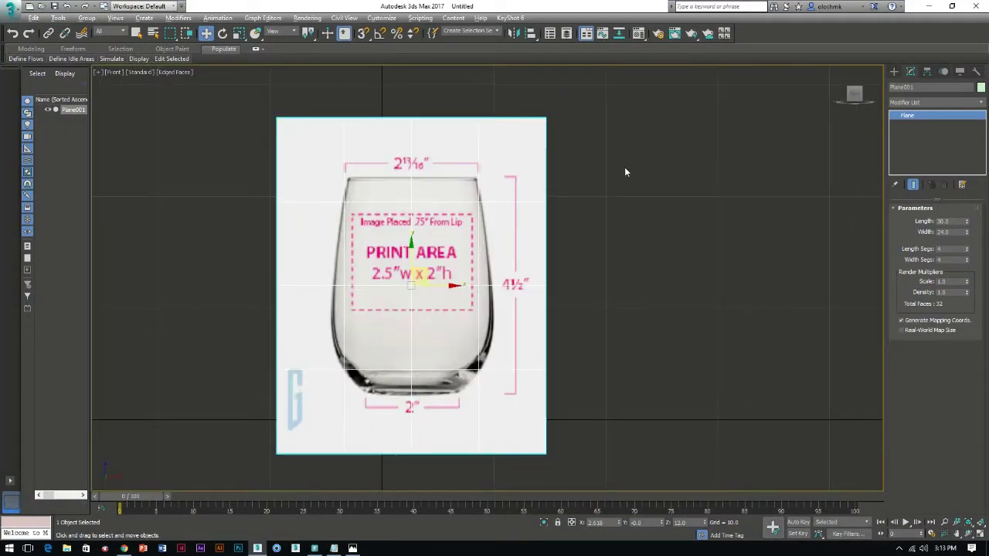
{"action": "left_click", "coordinate": [445, 287]}
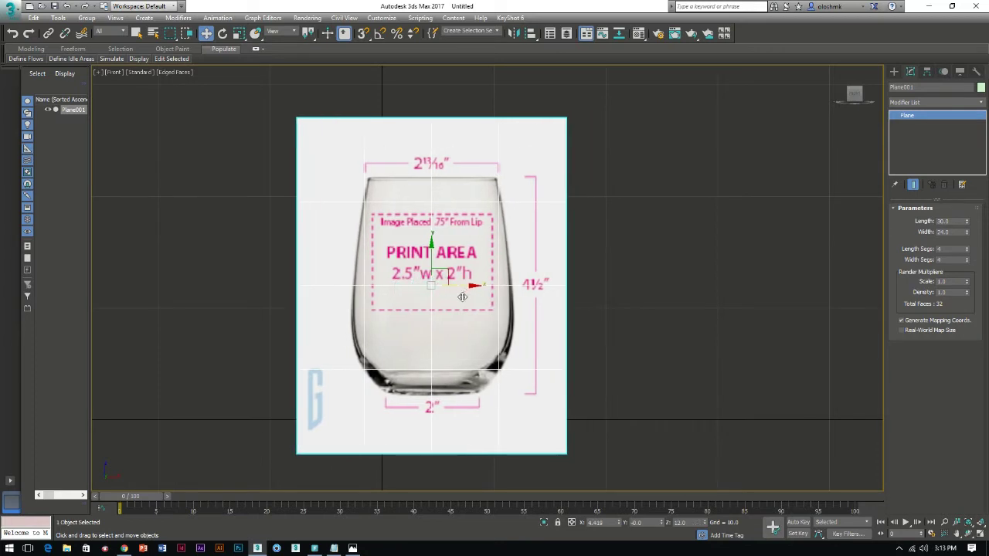
{"action": "middle_click_drag", "start_coordinate": [388, 191], "coordinate": [467, 237]}
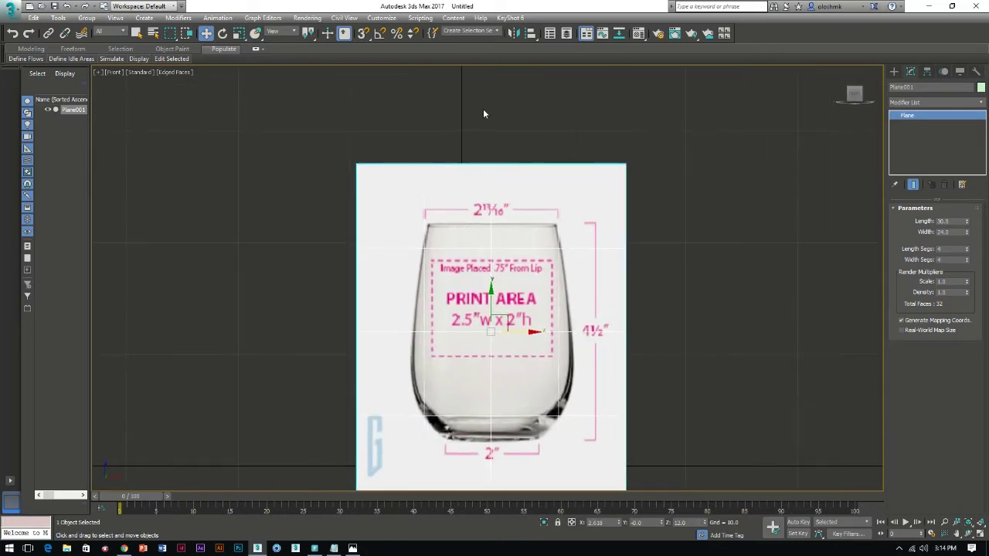
{"action": "scroll", "coordinate": [474, 202], "scroll_direction": "down", "scroll_amount": 4}
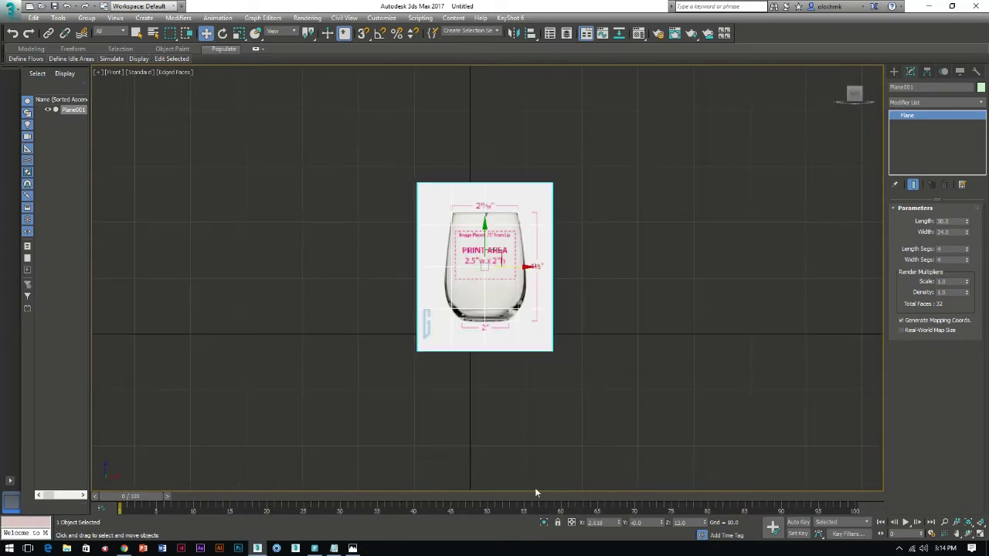
{"action": "right_click", "coordinate": [620, 524]}
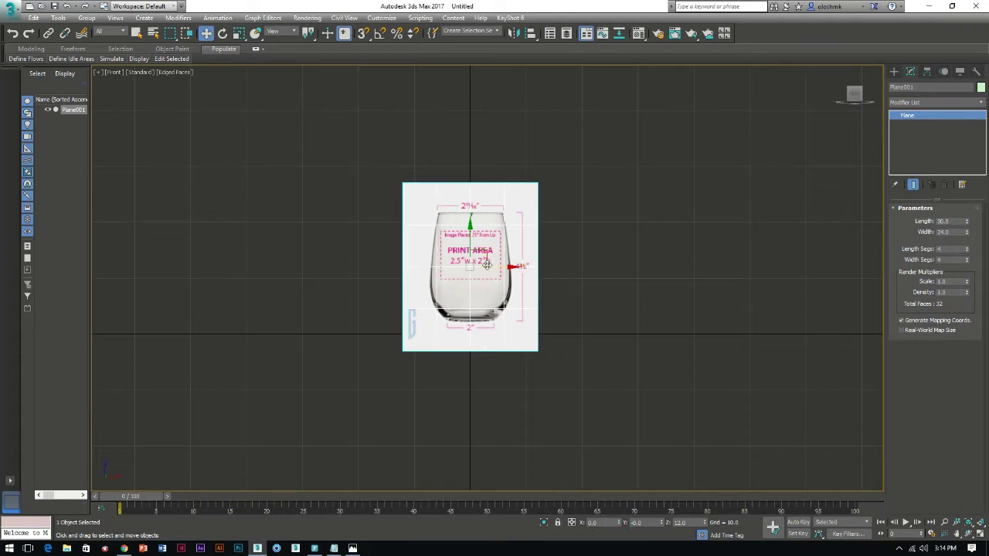
{"action": "scroll", "coordinate": [482, 266], "scroll_direction": "up", "scroll_amount": 4}
- Freeze the plane in Object Properties with Show Frozen in Gray unchecked
{"action": "right_click", "coordinate": [520, 208]}
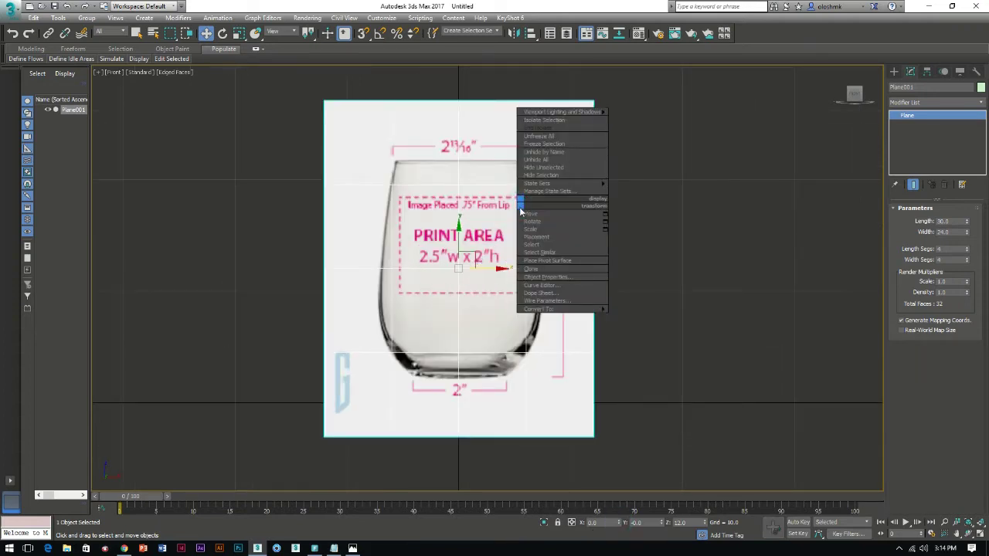
{"action": "left_click", "coordinate": [555, 277]}
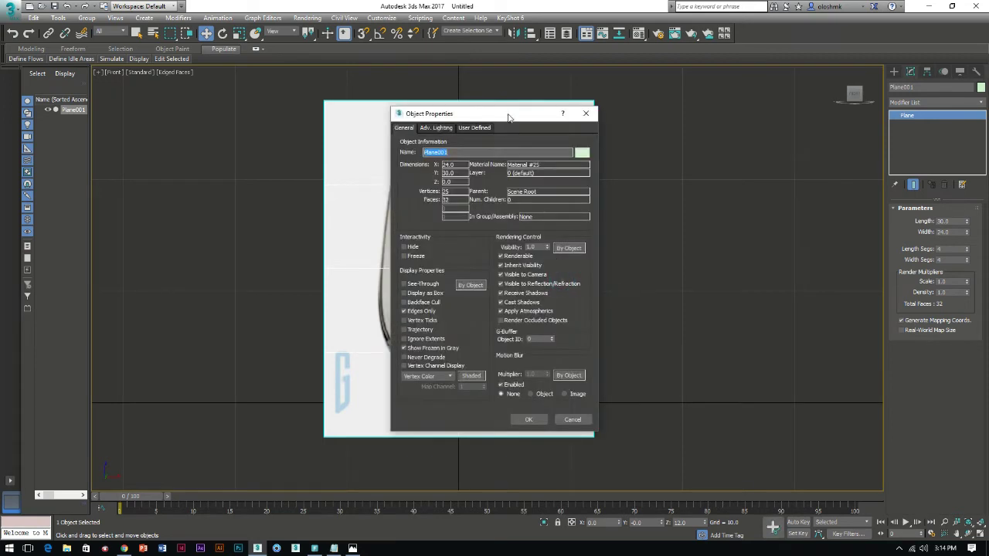
{"action": "left_click_drag", "start_coordinate": [508, 117], "coordinate": [715, 103]}
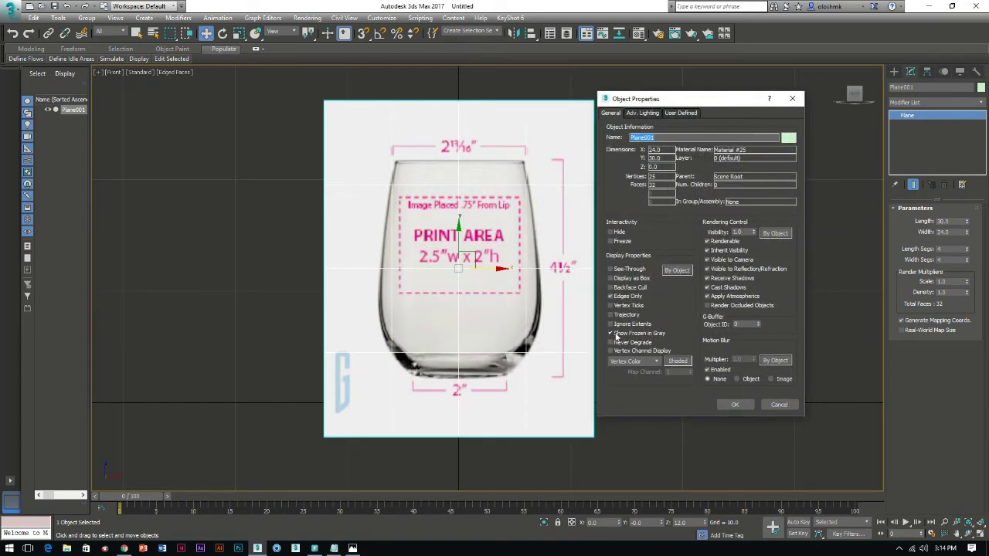
{"action": "left_click", "coordinate": [615, 333]}
{"action": "left_click", "coordinate": [622, 242]}
{"action": "left_click", "coordinate": [735, 404]}
{"action": "left_click_drag", "start_coordinate": [519, 249], "coordinate": [835, 191]}
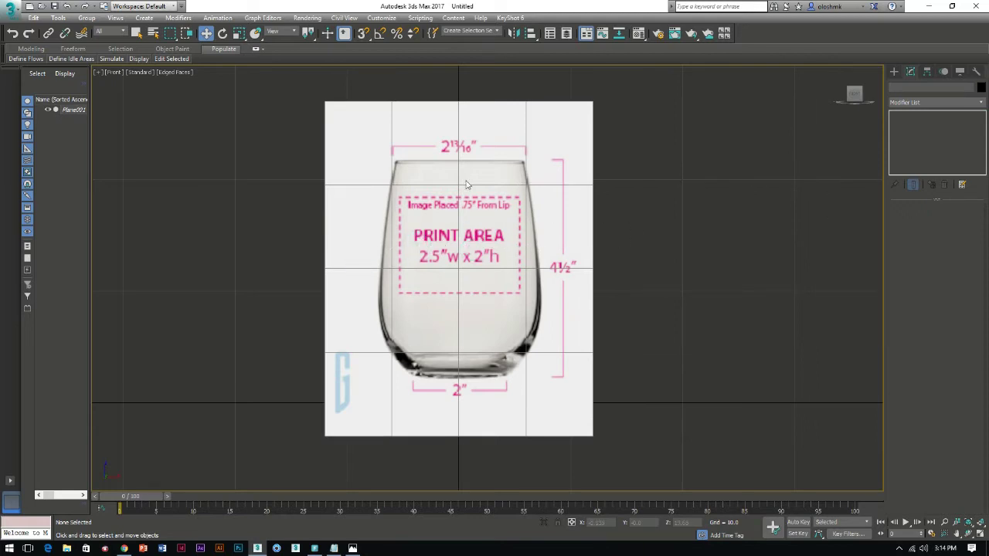
{"action": "left_click", "coordinate": [893, 71]}
- Start a Line at the glass base centre and trace the outer wall up to the rim corner
{"action": "left_click", "coordinate": [906, 86]}
{"action": "left_click", "coordinate": [915, 142]}
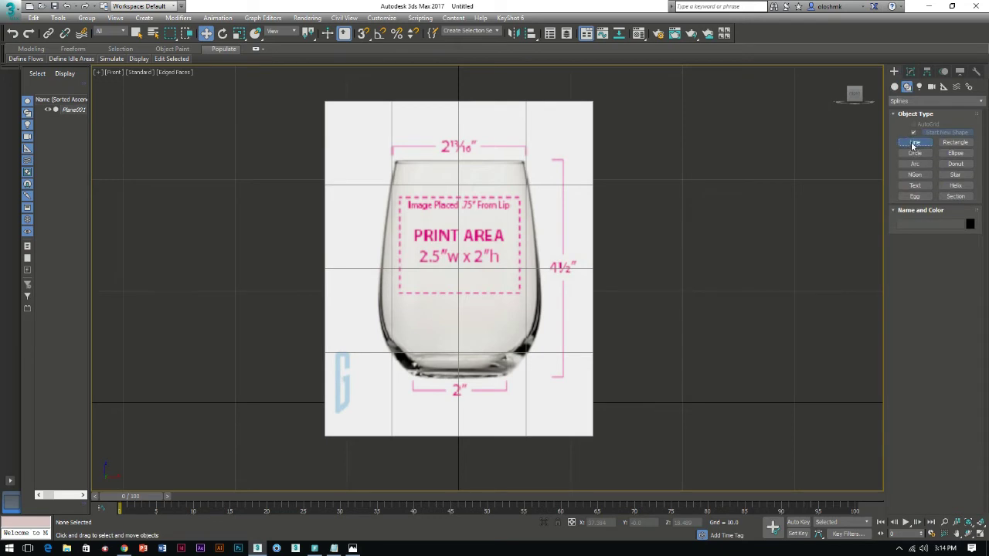
{"action": "scroll", "coordinate": [535, 251], "scroll_direction": "up", "scroll_amount": 2}
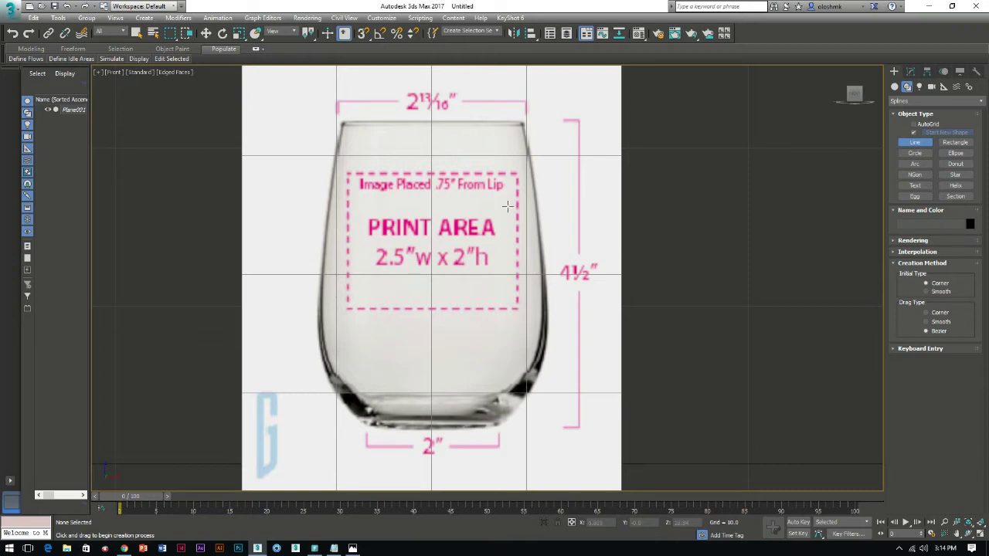
{"action": "scroll", "coordinate": [441, 422], "scroll_direction": "up", "scroll_amount": 2}
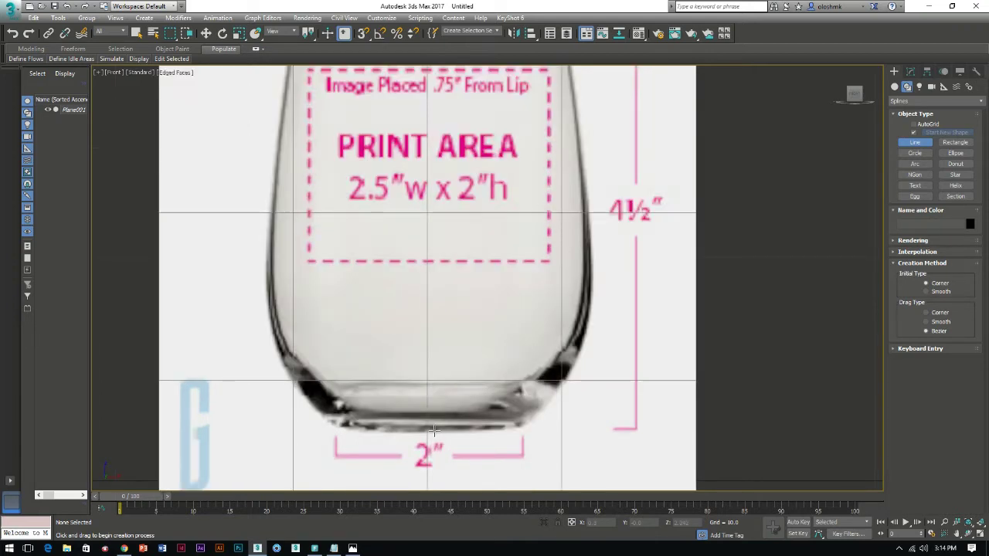
{"action": "left_click", "coordinate": [434, 431]}
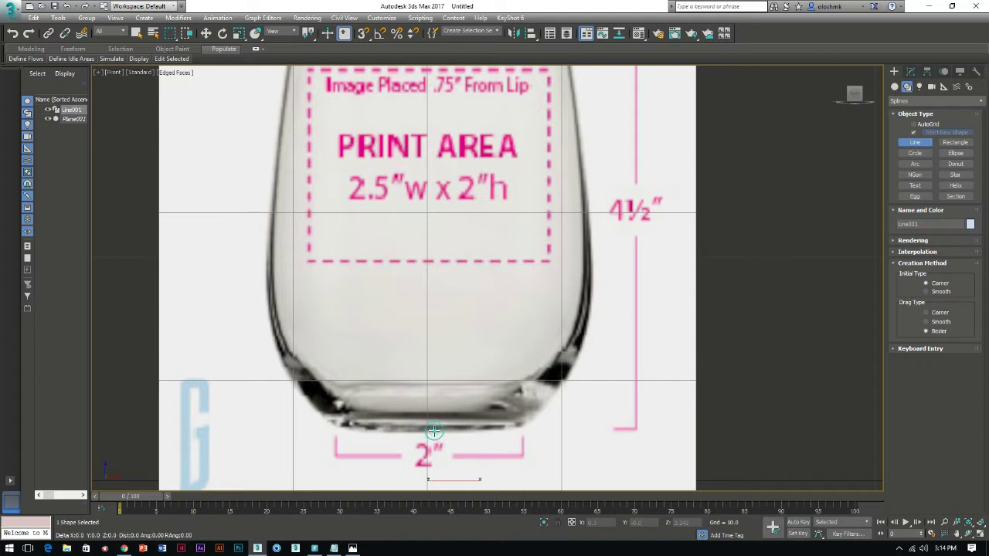
{"action": "left_click", "coordinate": [524, 428]}
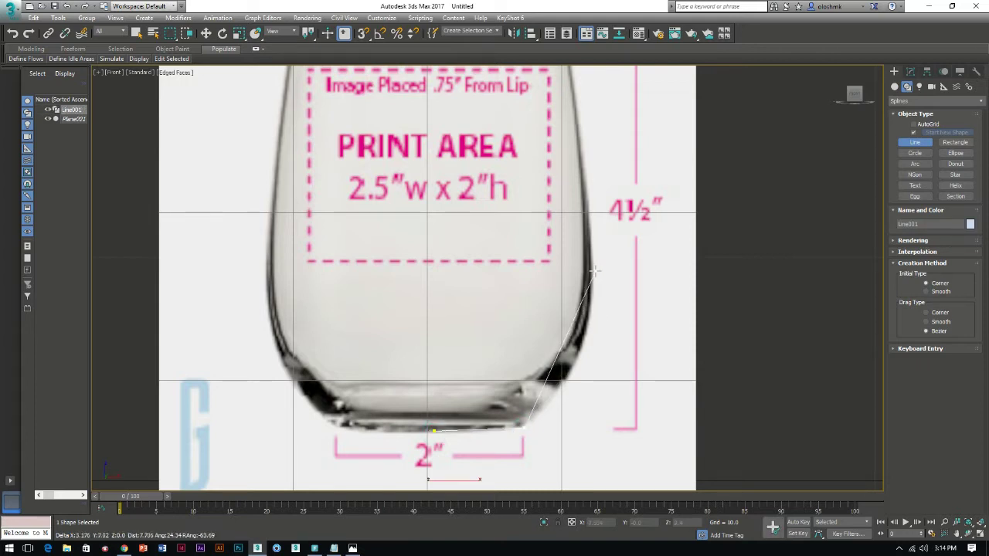
{"action": "left_click_drag", "start_coordinate": [593, 270], "coordinate": [592, 203]}
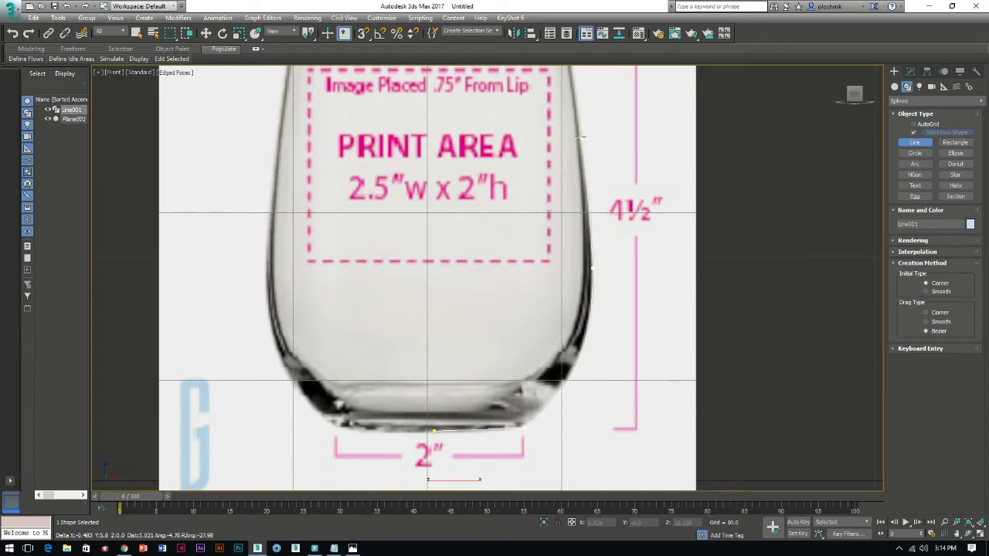
{"action": "key", "text": "i"}
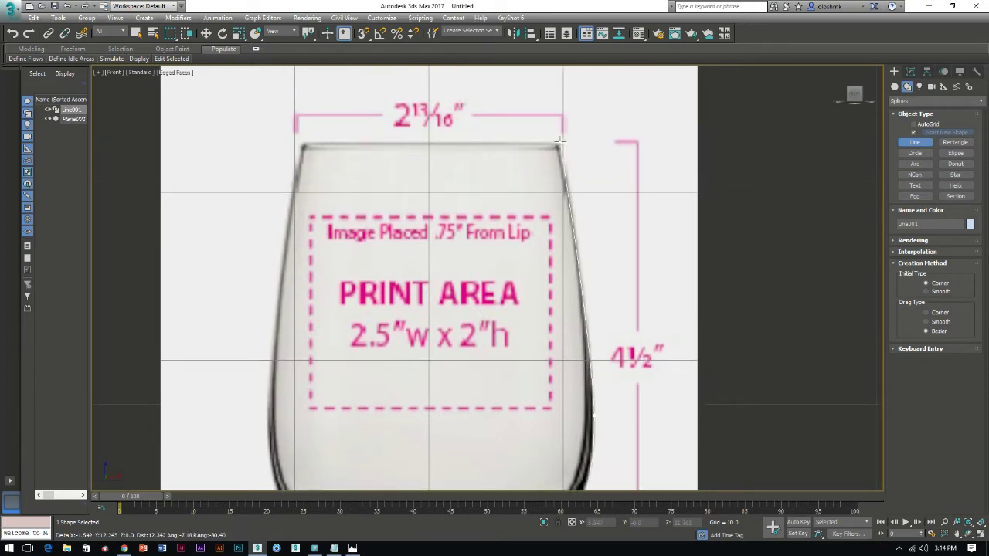
{"action": "left_click", "coordinate": [558, 142]}
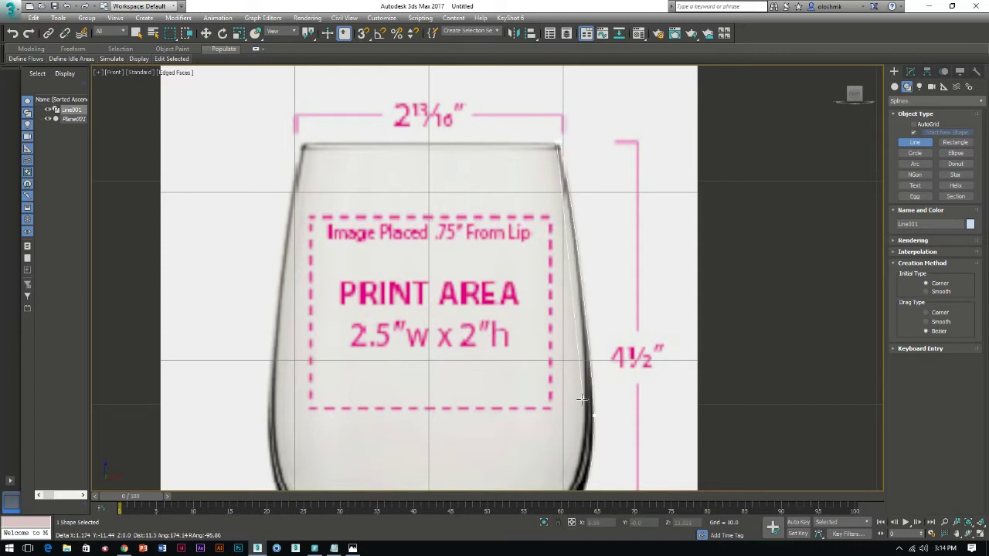
- Trace the inner wall and base back down to the glass bottom and finish the line
{"action": "middle_click_drag", "start_coordinate": [583, 401], "coordinate": [568, 326]}
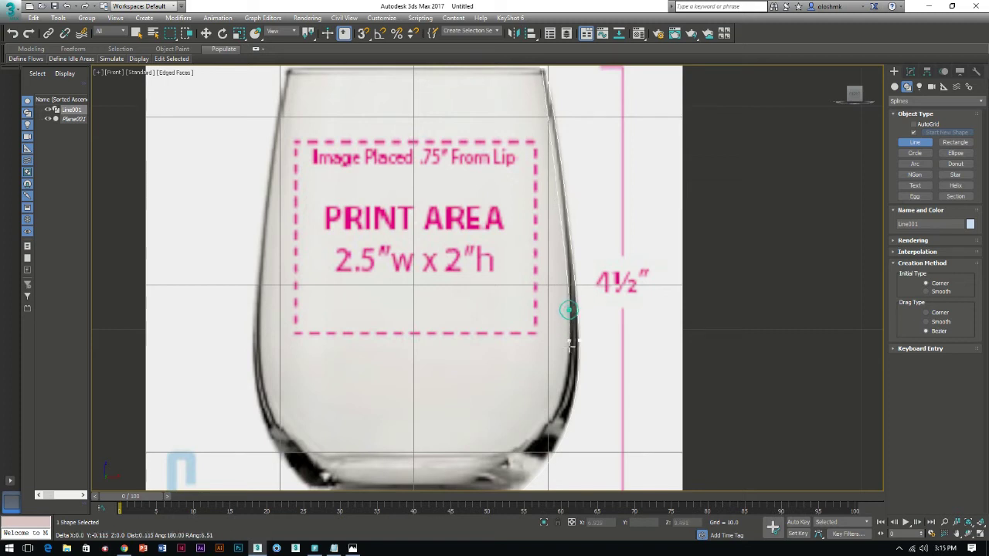
{"action": "left_click", "coordinate": [571, 409]}
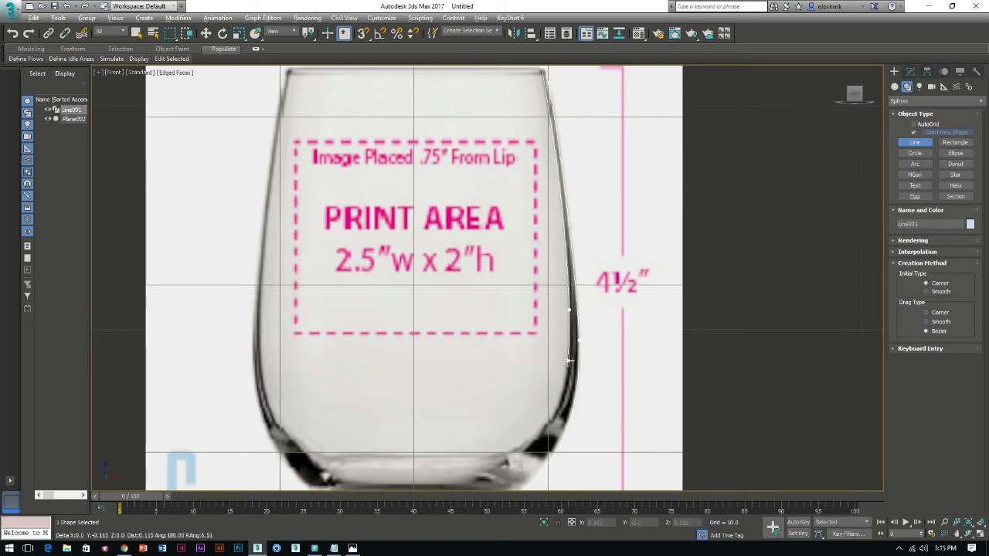
{"action": "left_click", "coordinate": [504, 455]}
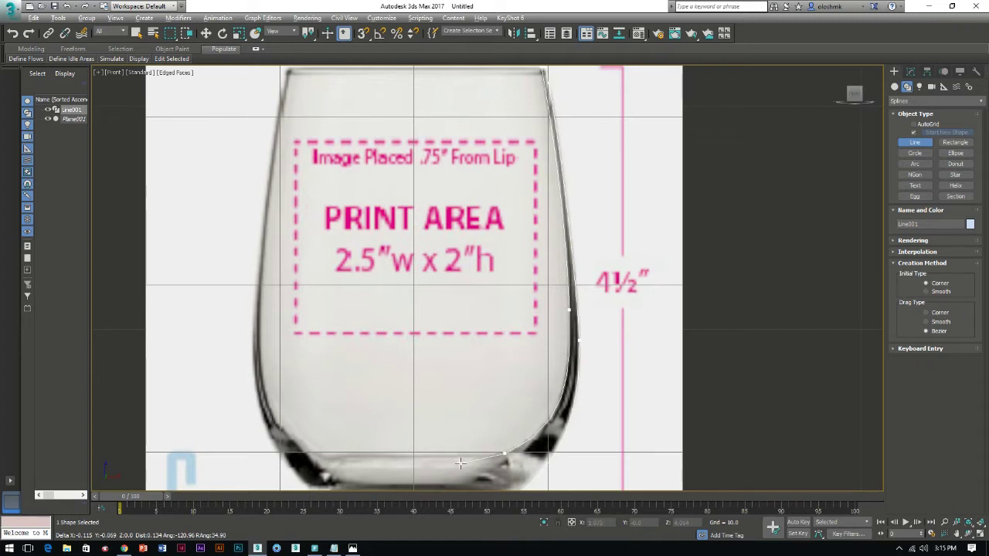
{"action": "left_click", "coordinate": [418, 459]}
{"action": "scroll", "coordinate": [448, 333], "scroll_direction": "down", "scroll_amount": 5}
{"action": "scroll", "coordinate": [440, 368], "scroll_direction": "up", "scroll_amount": 5}
{"action": "right_click", "coordinate": [493, 370]}
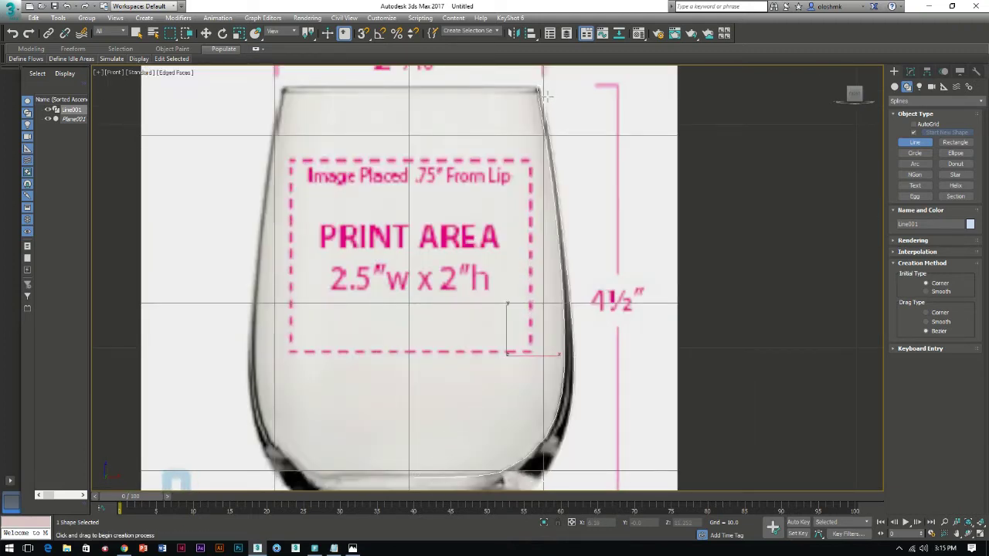
- Open the line's settings and select the vertices at the glass base
{"action": "right_click", "coordinate": [581, 125]}
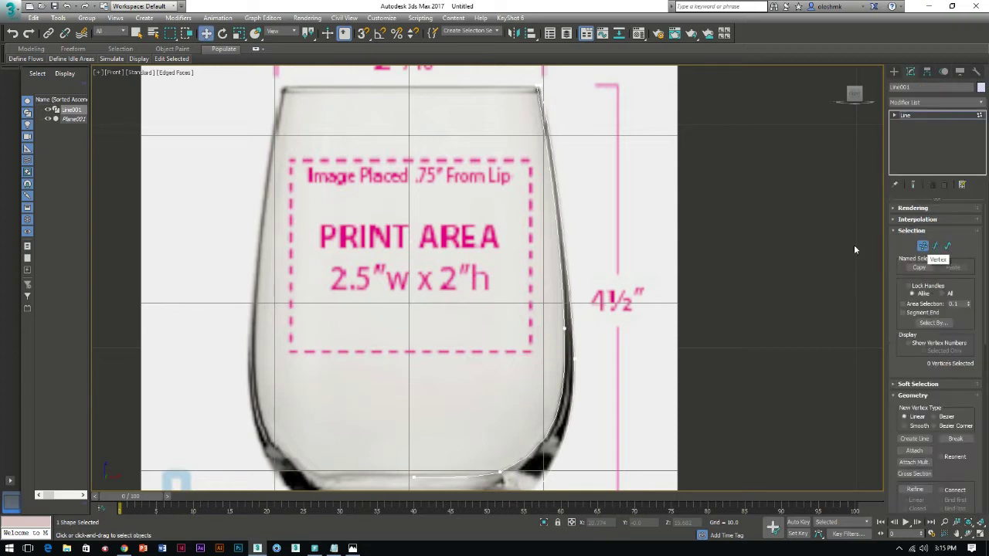
{"action": "middle_click_drag", "start_coordinate": [622, 146], "coordinate": [654, 302]}
{"action": "scroll", "coordinate": [584, 415], "scroll_direction": "up", "scroll_amount": 2}
{"action": "scroll", "coordinate": [540, 424], "scroll_direction": "up", "scroll_amount": 2}
{"action": "scroll", "coordinate": [502, 436], "scroll_direction": "up", "scroll_amount": 1}
{"action": "scroll", "coordinate": [466, 448], "scroll_direction": "up", "scroll_amount": 2}
{"action": "scroll", "coordinate": [466, 448], "scroll_direction": "down", "scroll_amount": 2}
{"action": "left_click_drag", "start_coordinate": [514, 438], "coordinate": [406, 391]}
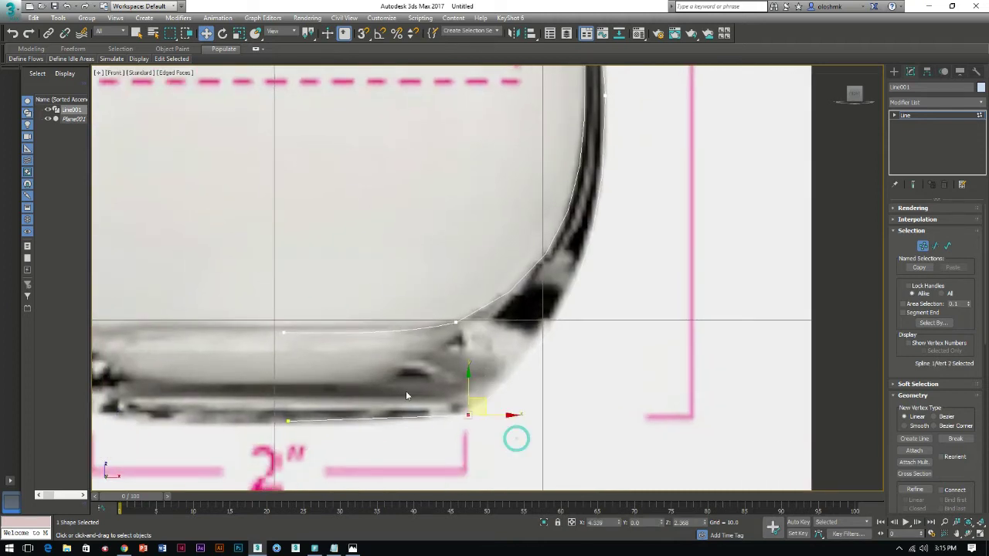
{"action": "left_click_drag", "start_coordinate": [247, 384], "coordinate": [330, 448]}
{"action": "left_click_drag", "start_coordinate": [447, 396], "coordinate": [481, 433]}
{"action": "left_click_drag", "start_coordinate": [313, 450], "coordinate": [281, 391]}
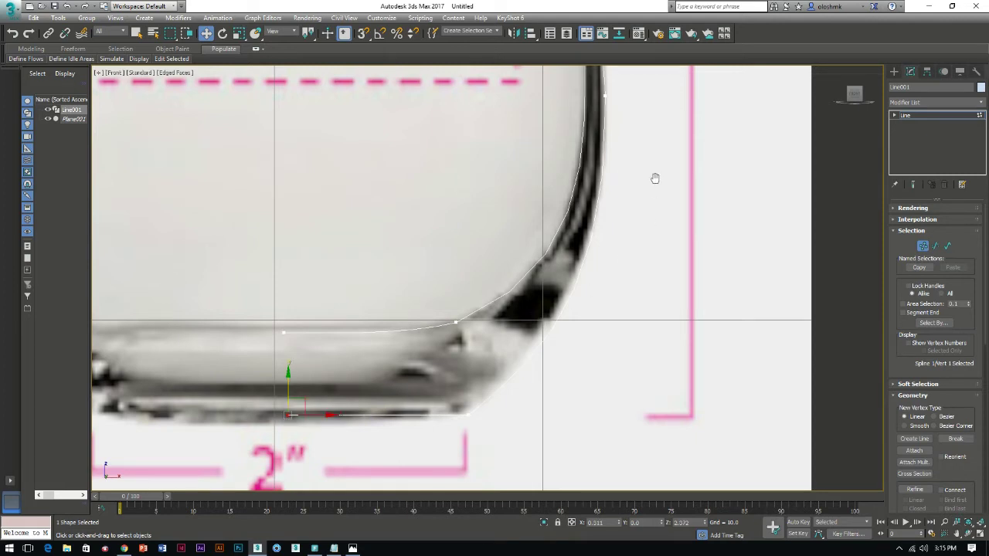
- Select the rim corner vertices and try the Fillet tool on them
{"action": "middle_click_drag", "start_coordinate": [655, 179], "coordinate": [559, 448]}
{"action": "middle_click_drag", "start_coordinate": [533, 203], "coordinate": [525, 435]}
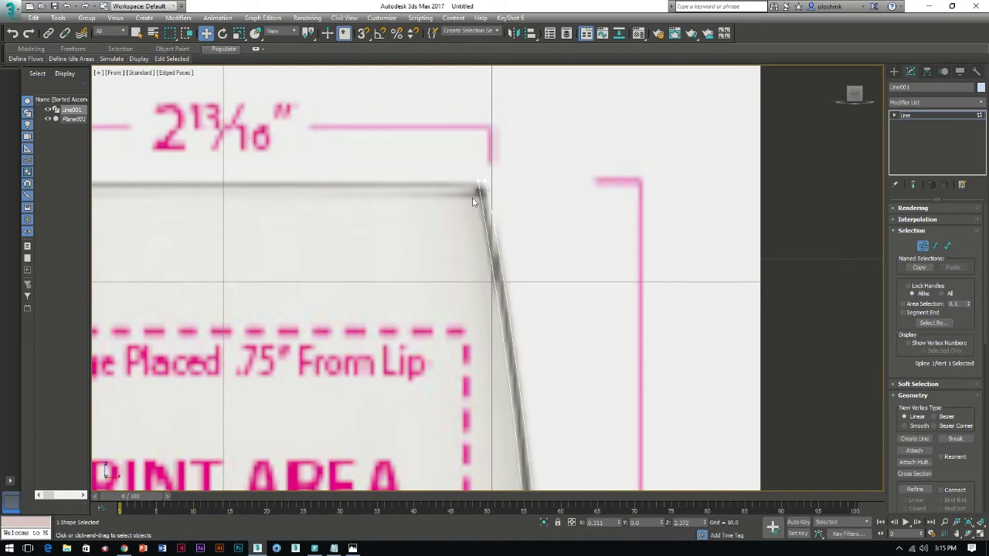
{"action": "left_click_drag", "start_coordinate": [458, 164], "coordinate": [488, 194]}
{"action": "scroll", "coordinate": [481, 186], "scroll_direction": "up", "scroll_amount": 3}
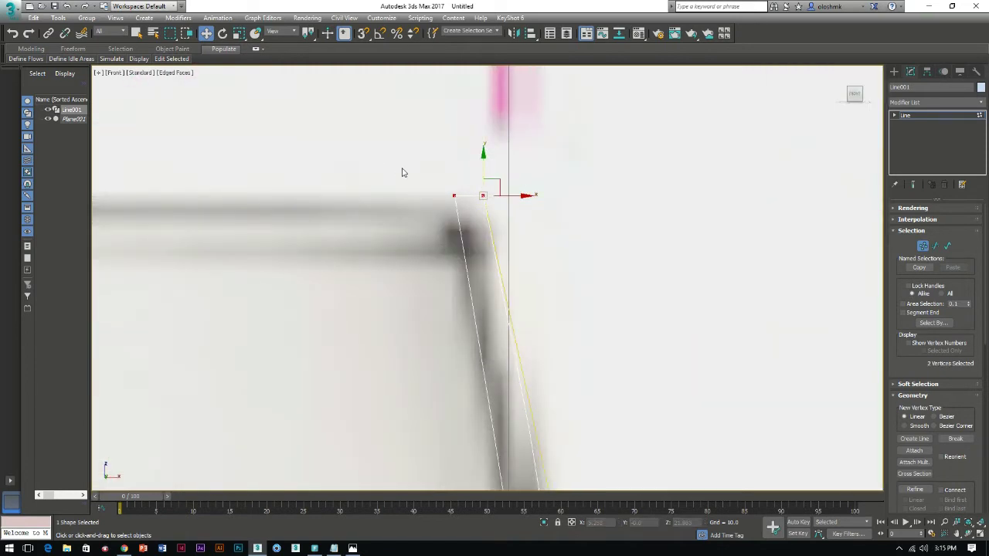
{"action": "scroll", "coordinate": [927, 463], "scroll_direction": "down", "scroll_amount": 5}
{"action": "left_click", "coordinate": [903, 446]}
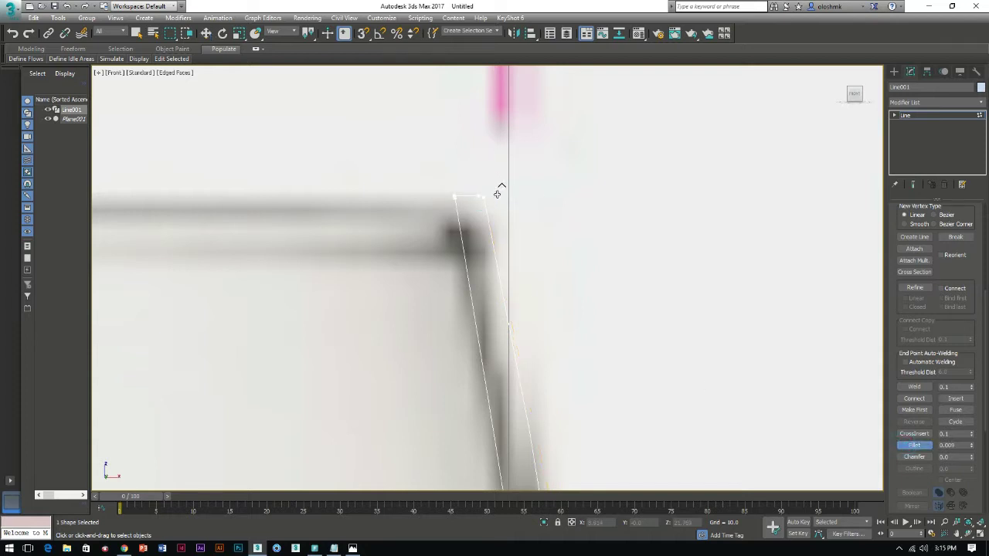
{"action": "right_click", "coordinate": [415, 175]}
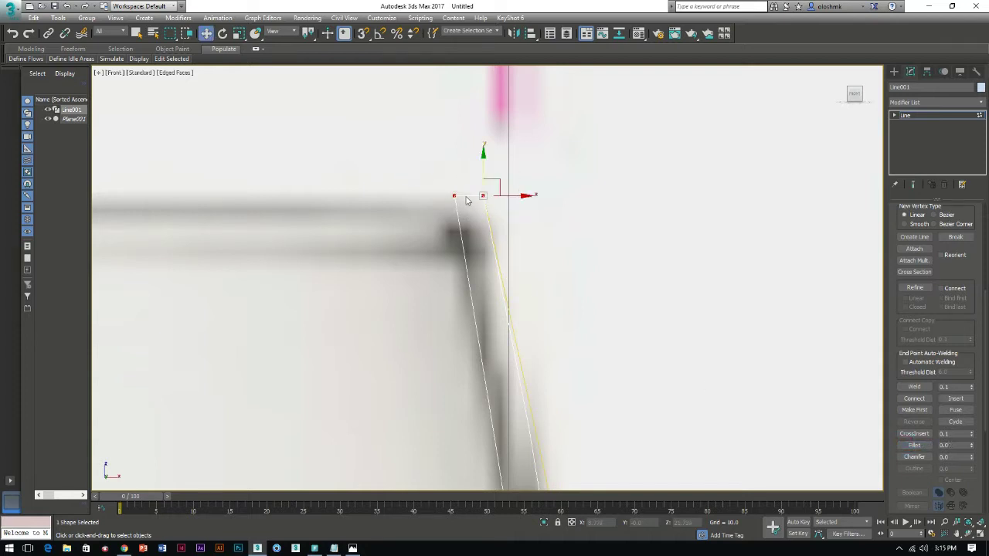
- Set the rim corner vertex to Smooth and fillet it by about 0.092
{"action": "right_click", "coordinate": [461, 193]}
{"action": "left_click", "coordinate": [439, 144]}
{"action": "scroll", "coordinate": [479, 270], "scroll_direction": "down", "scroll_amount": 3}
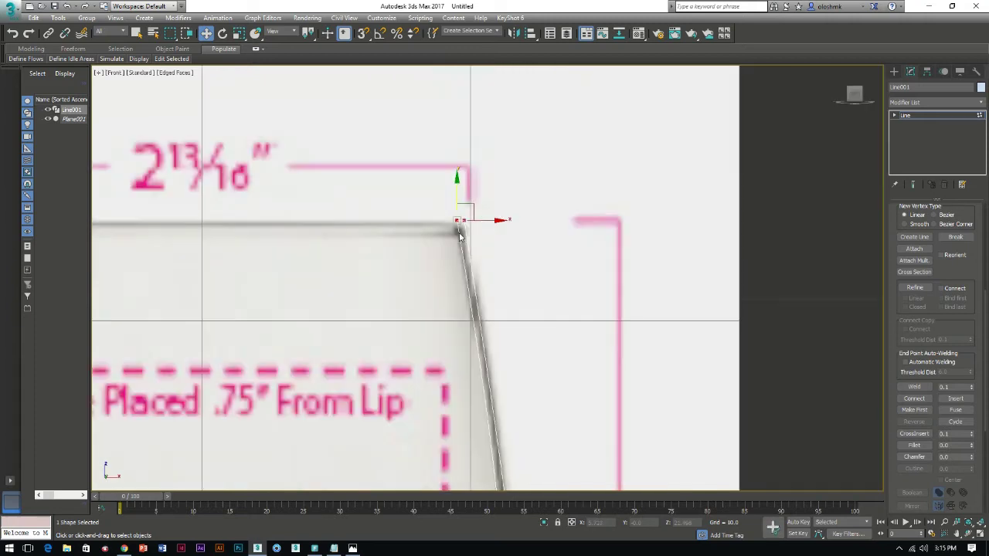
{"action": "middle_click_drag", "start_coordinate": [479, 272], "coordinate": [525, 305]}
{"action": "scroll", "coordinate": [525, 306], "scroll_direction": "up", "scroll_amount": 4}
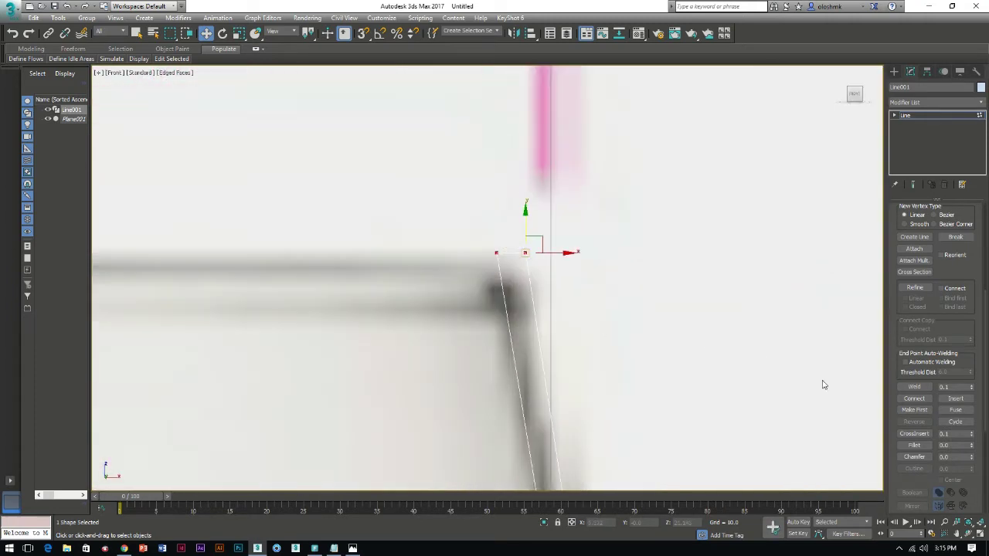
{"action": "left_click", "coordinate": [914, 446]}
{"action": "mouse_move", "coordinate": [526, 252]}
{"action": "left_mouse_down"}
{"action": "mouse_move", "coordinate": [533, 234]}
{"action": "mouse_move", "coordinate": [542, 243]}
{"action": "left_mouse_up"}
- Refine the profile by adding a vertex on the glass's curved edge
{"action": "left_click", "coordinate": [913, 115]}
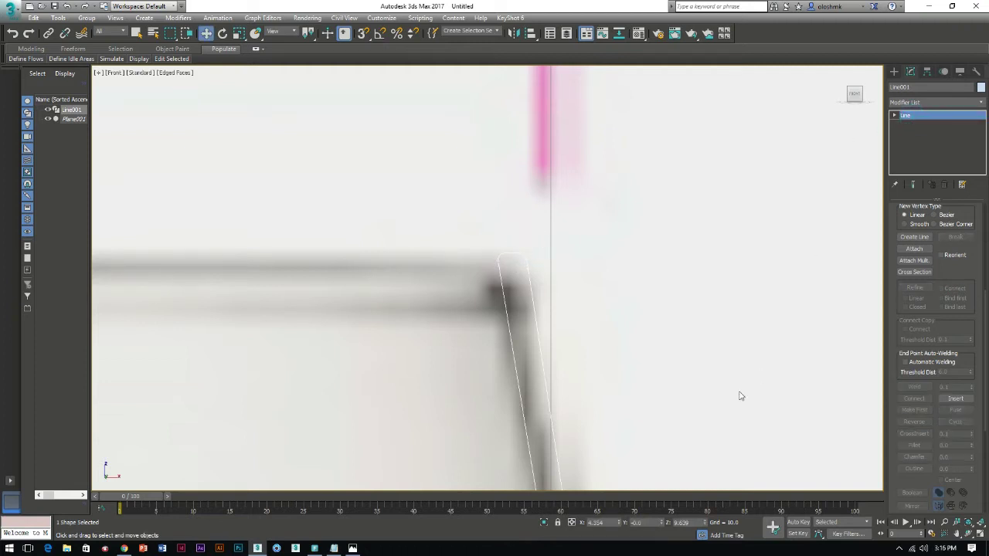
{"action": "scroll", "coordinate": [859, 297], "scroll_direction": "down", "scroll_amount": 2}
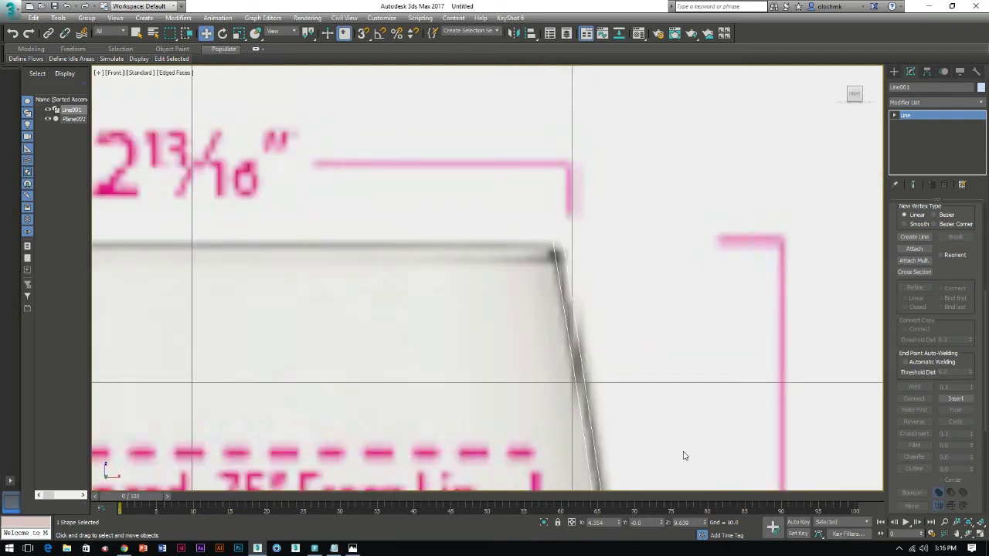
{"action": "key", "text": "1"}
{"action": "scroll", "coordinate": [578, 325], "scroll_direction": "down", "scroll_amount": 1}
{"action": "scroll", "coordinate": [576, 202], "scroll_direction": "down", "scroll_amount": 2}
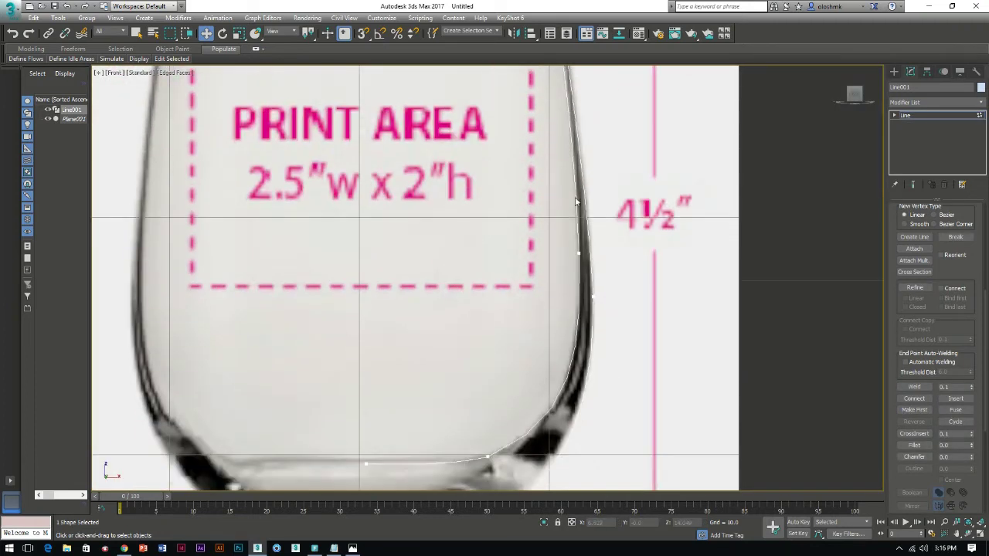
{"action": "scroll", "coordinate": [575, 202], "scroll_direction": "up", "scroll_amount": 2}
{"action": "scroll", "coordinate": [576, 202], "scroll_direction": "up", "scroll_amount": 1}
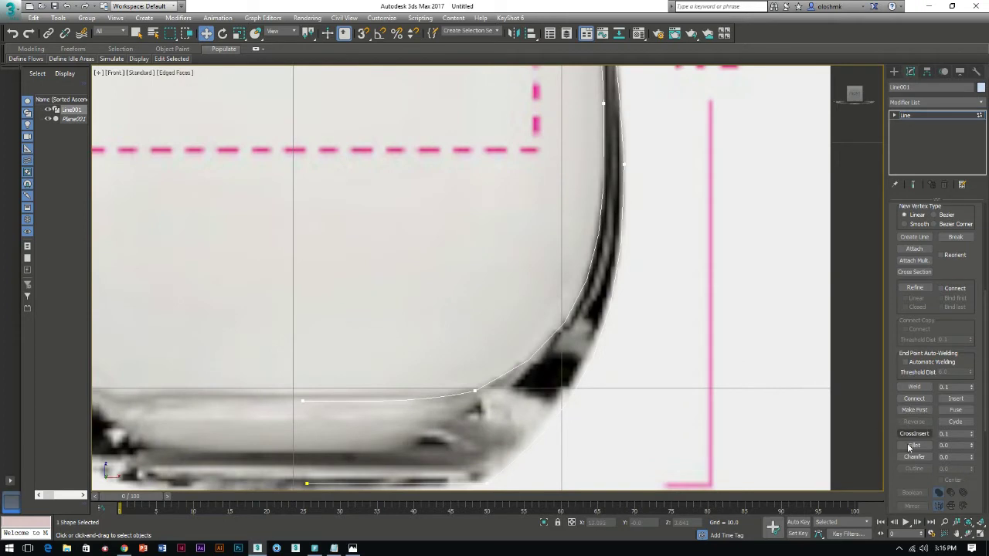
{"action": "left_click", "coordinate": [915, 287]}
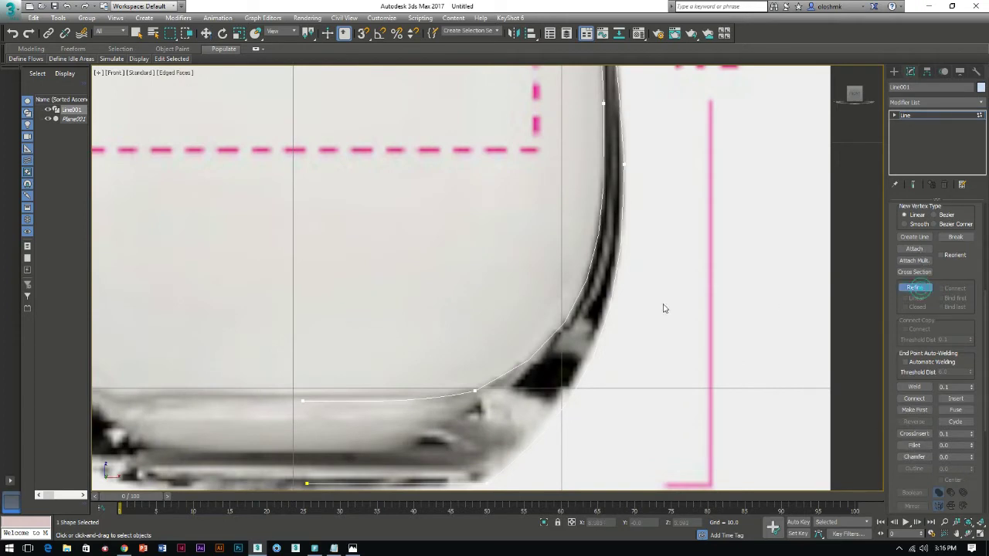
{"action": "left_click", "coordinate": [581, 291]}
{"action": "scroll", "coordinate": [575, 390], "scroll_direction": "down", "scroll_amount": 2}
{"action": "right_click", "coordinate": [640, 268]}
- Fillet the selected corner vertex of the glass profile into a smooth curve
{"action": "left_click_drag", "start_coordinate": [638, 254], "coordinate": [603, 208]}
{"action": "scroll", "coordinate": [649, 275], "scroll_direction": "up", "scroll_amount": 2}
{"action": "left_click", "coordinate": [913, 445]}
{"action": "mouse_move", "coordinate": [618, 239]}
{"action": "left_mouse_down"}
{"action": "mouse_move", "coordinate": [613, 162]}
{"action": "mouse_move", "coordinate": [612, 176]}
{"action": "left_mouse_up"}
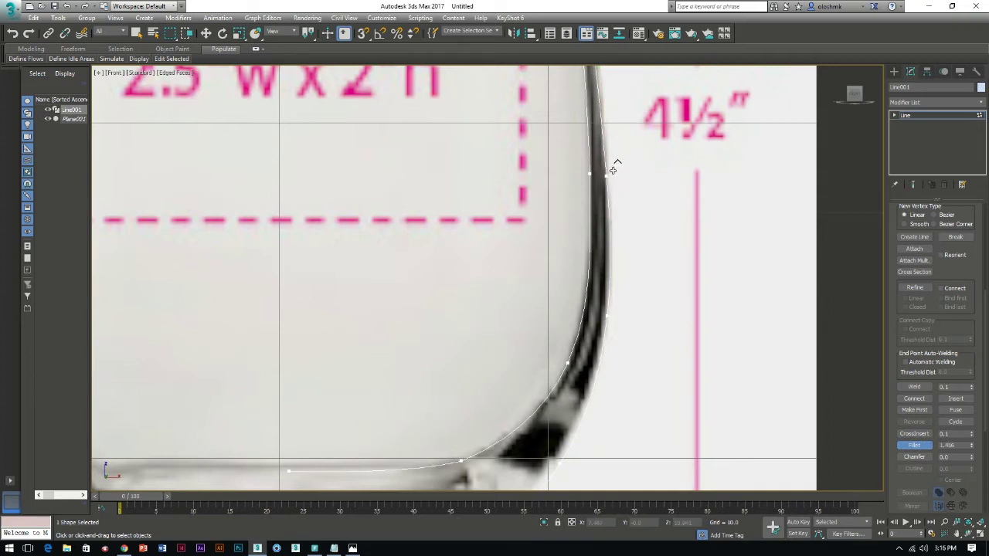
{"action": "right_click", "coordinate": [616, 181]}
- Fillet the bottom-right corner of the profile and return to the Line level
{"action": "middle_click_drag", "start_coordinate": [616, 180], "coordinate": [690, 263]}
{"action": "left_click_drag", "start_coordinate": [601, 449], "coordinate": [526, 413]}
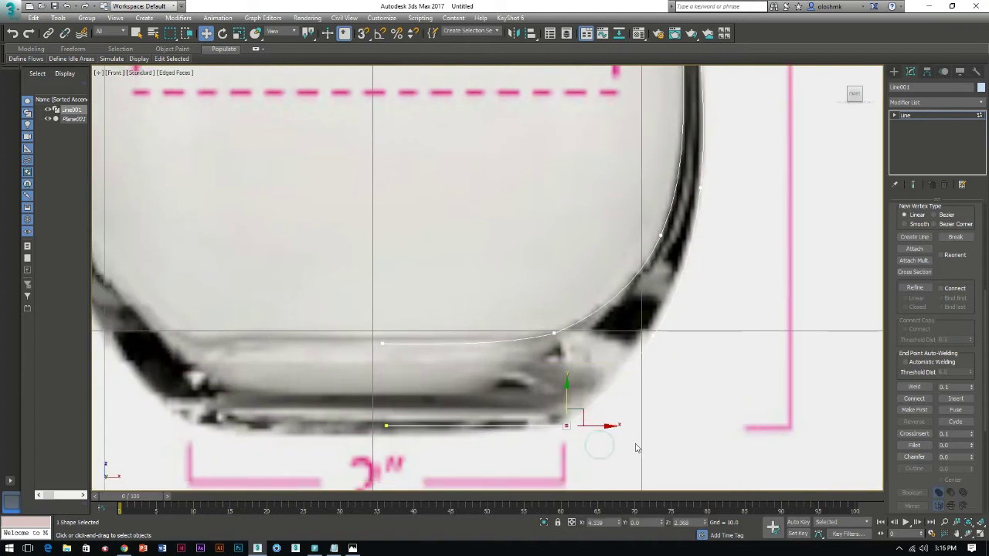
{"action": "left_click", "coordinate": [912, 446]}
{"action": "left_click_drag", "start_coordinate": [567, 421], "coordinate": [564, 410]}
{"action": "left_click_drag", "start_coordinate": [555, 334], "coordinate": [537, 337]}
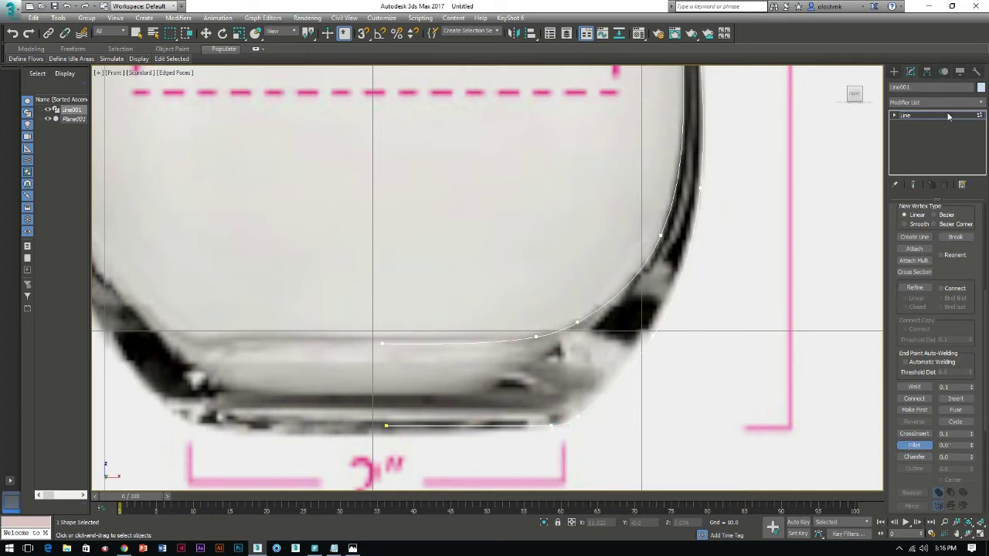
{"action": "left_click", "coordinate": [919, 115]}
{"action": "scroll", "coordinate": [686, 262], "scroll_direction": "down", "scroll_amount": 5}
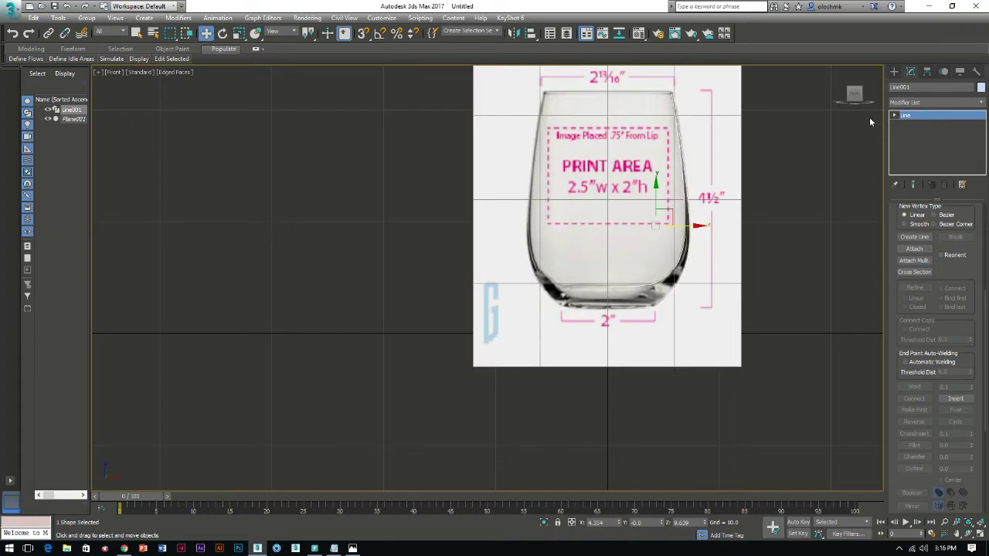
- Apply a Lathe modifier to the profile and align it to Min
{"action": "left_click", "coordinate": [917, 102]}
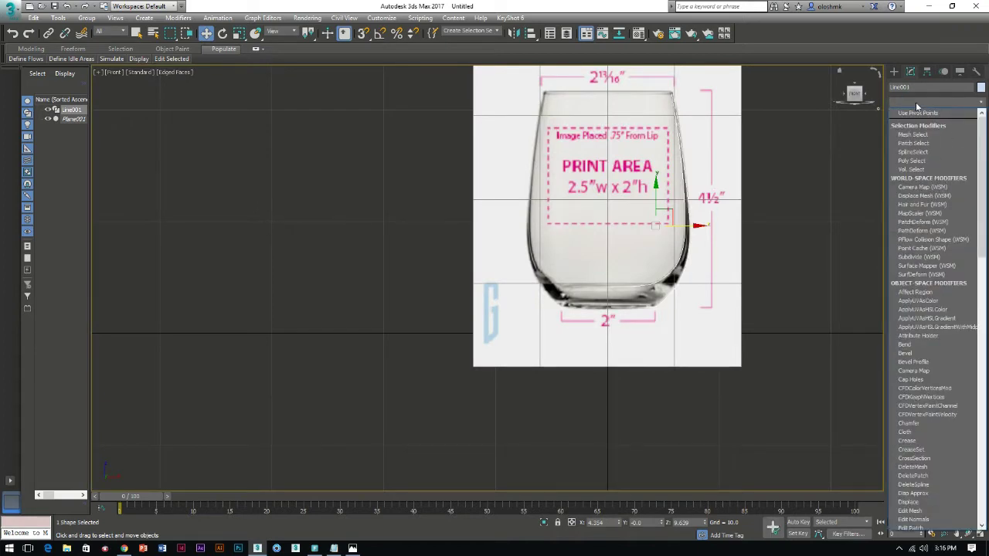
{"action": "key", "text": "l"}
{"action": "left_click", "coordinate": [903, 113]}
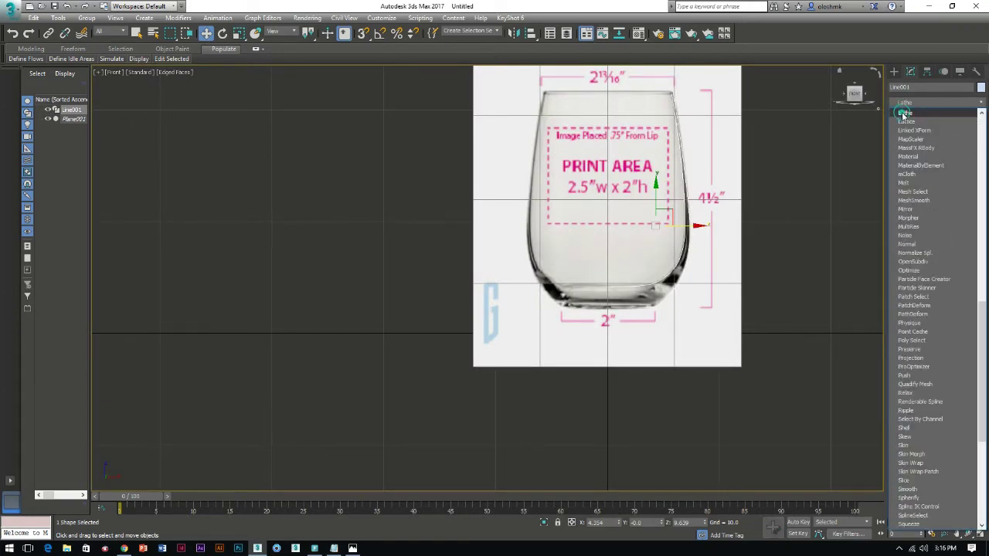
{"action": "left_click", "coordinate": [910, 337]}
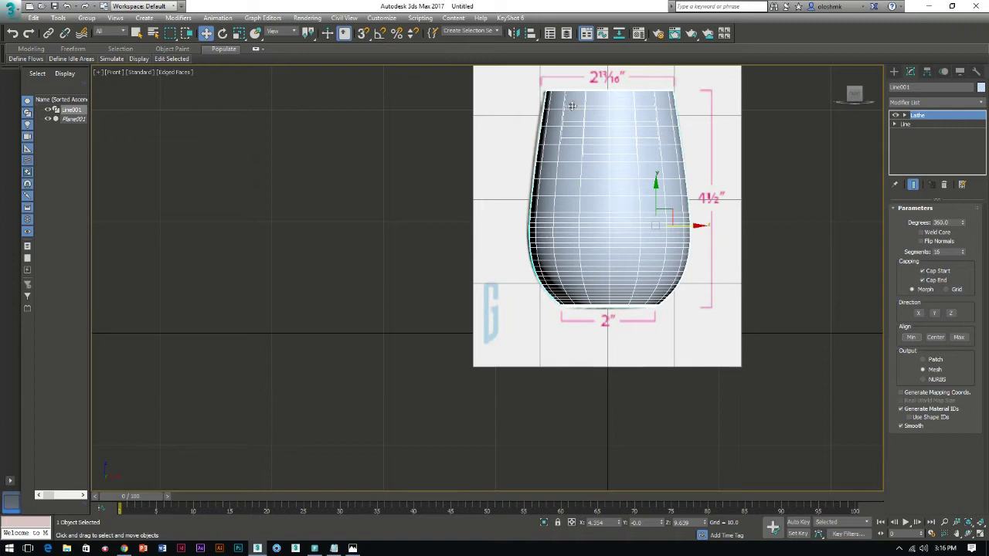
- Make the glass see-through and toggle the Lathe on and off to compare with the reference
{"action": "key", "text": "alt+x"}
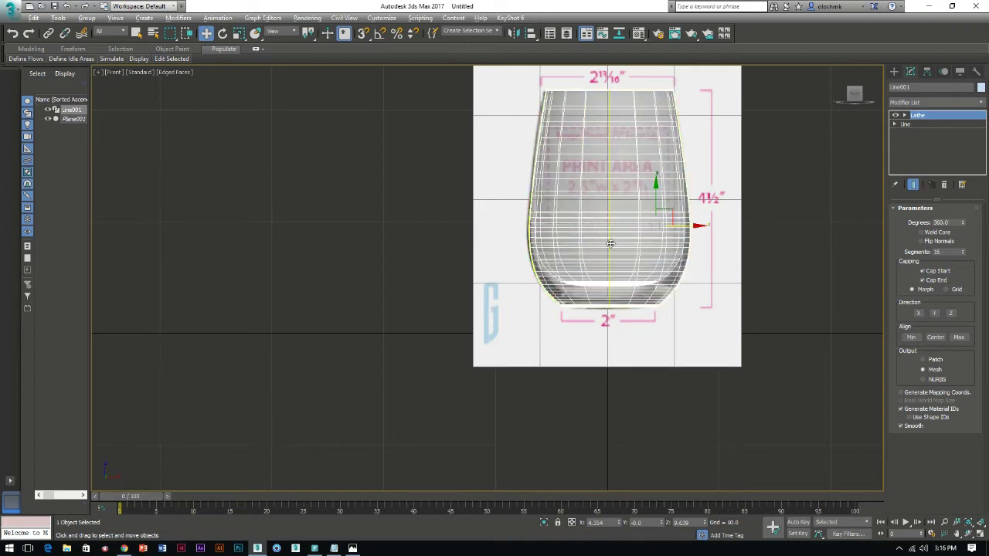
{"action": "scroll", "coordinate": [540, 174], "scroll_direction": "up", "scroll_amount": 4}
{"action": "mouse_move", "coordinate": [592, 157]}
{"action": "middle_mouse_down"}
{"action": "mouse_move", "coordinate": [564, 214]}
{"action": "mouse_move", "coordinate": [524, 236]}
{"action": "middle_mouse_up"}
{"action": "middle_click_drag", "start_coordinate": [606, 288], "coordinate": [578, 155]}
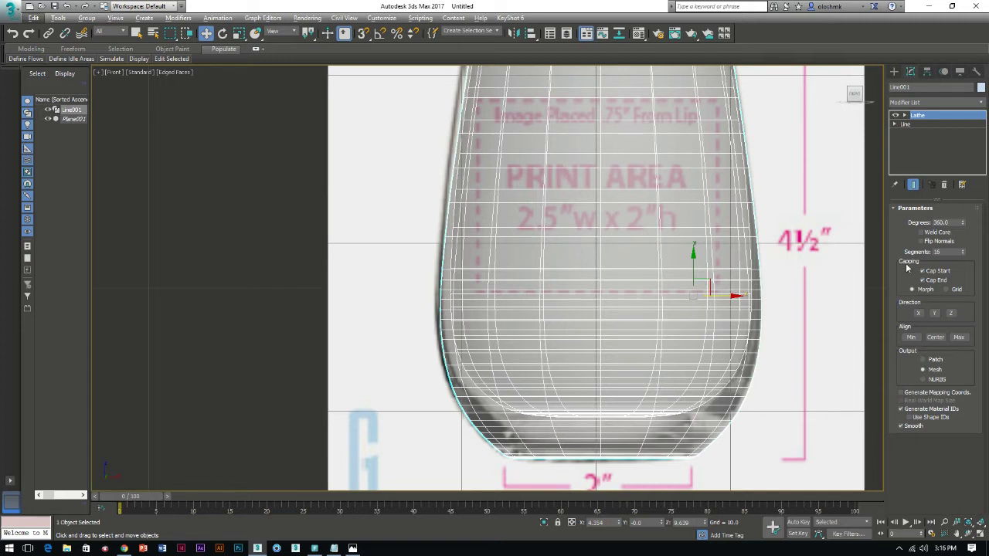
{"action": "left_click", "coordinate": [896, 116]}
{"action": "left_click", "coordinate": [896, 116]}
{"action": "left_click", "coordinate": [896, 116]}
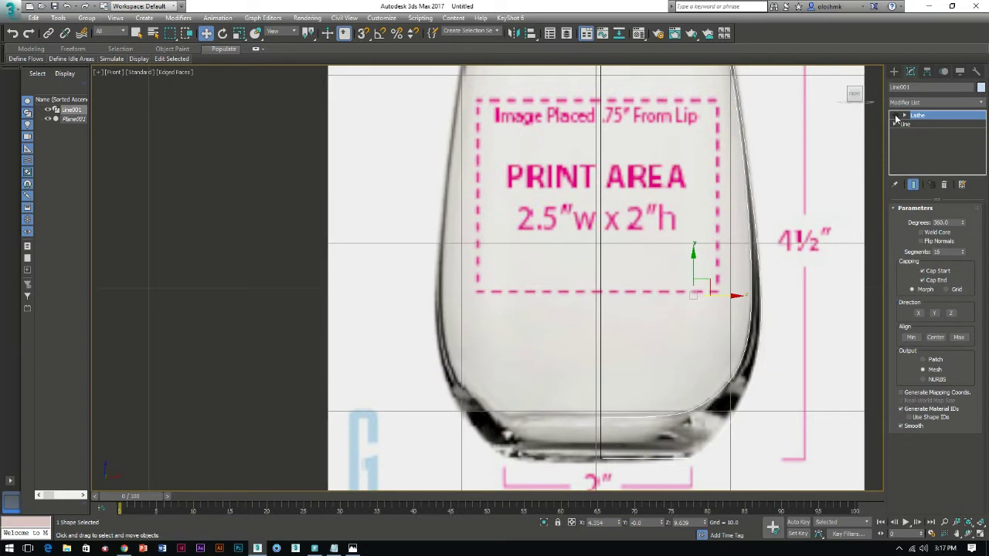
{"action": "left_click", "coordinate": [896, 116]}
- Maximize the Perspective view, frame the cup and turn on Edged Faces to see its mesh
{"action": "key", "text": "alt+w"}
{"action": "right_click", "coordinate": [664, 412]}
{"action": "key", "text": "alt+w"}
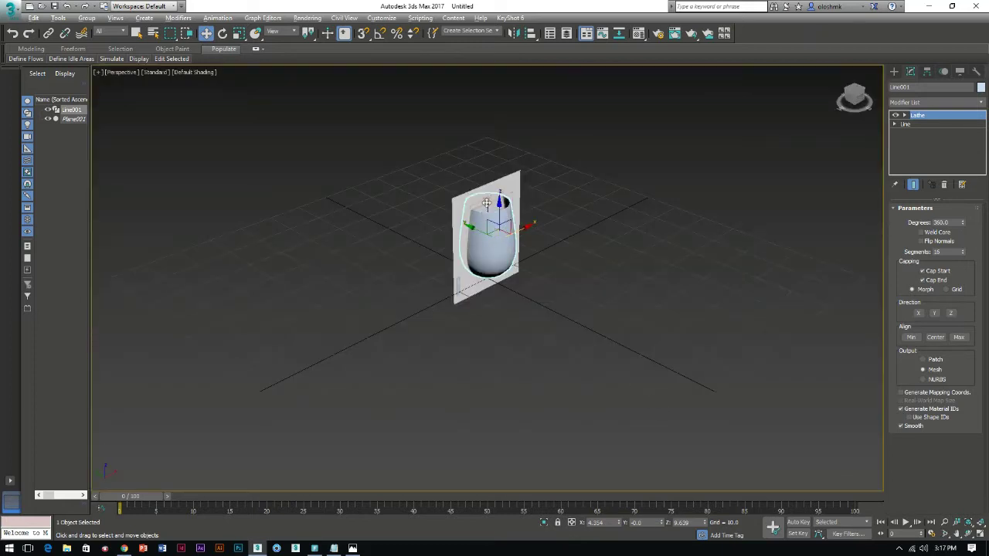
{"action": "key", "text": "z"}
{"action": "middle_click_drag", "start_coordinate": [650, 396], "coordinate": [493, 334], "text": "alt"}
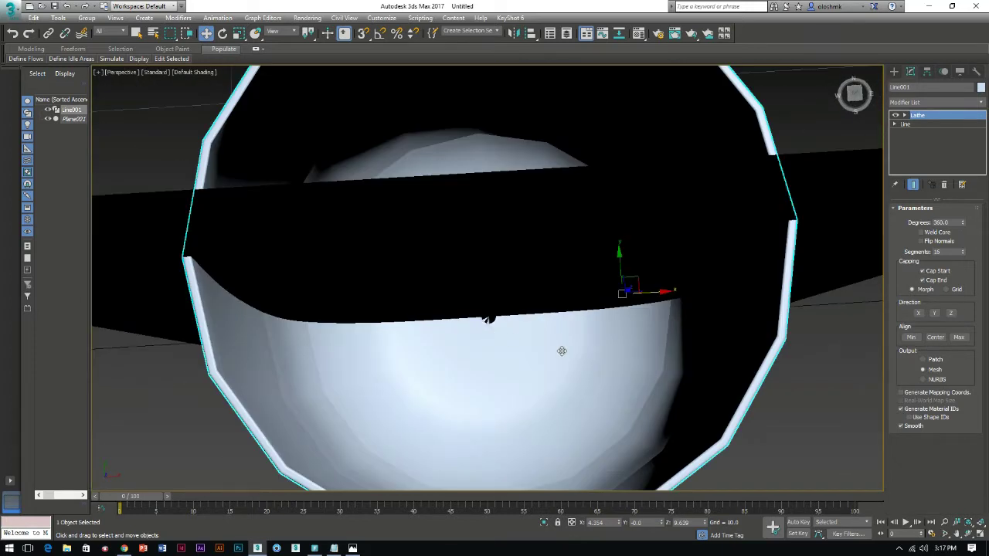
{"action": "key", "text": "F4"}
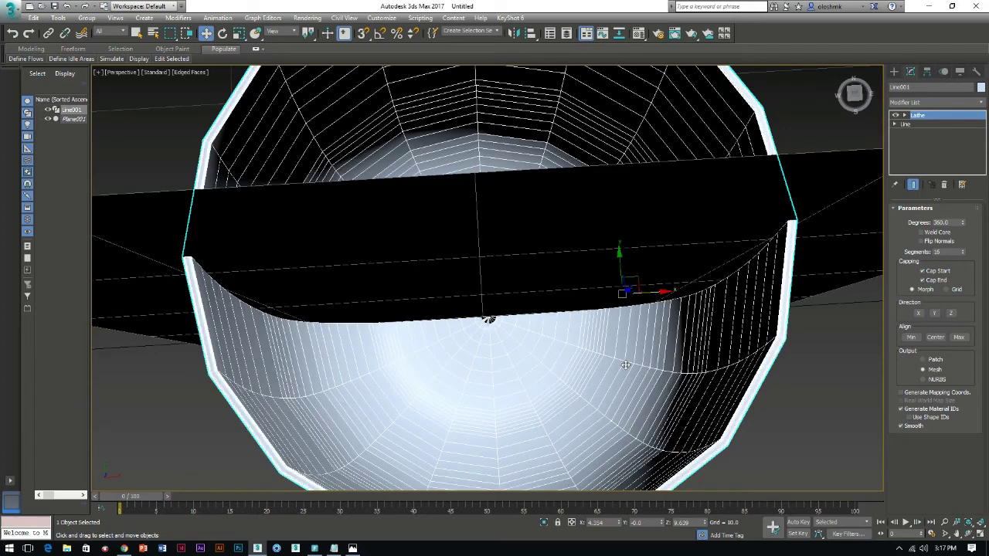
{"action": "middle_click_drag", "start_coordinate": [655, 394], "coordinate": [635, 352], "text": "alt"}
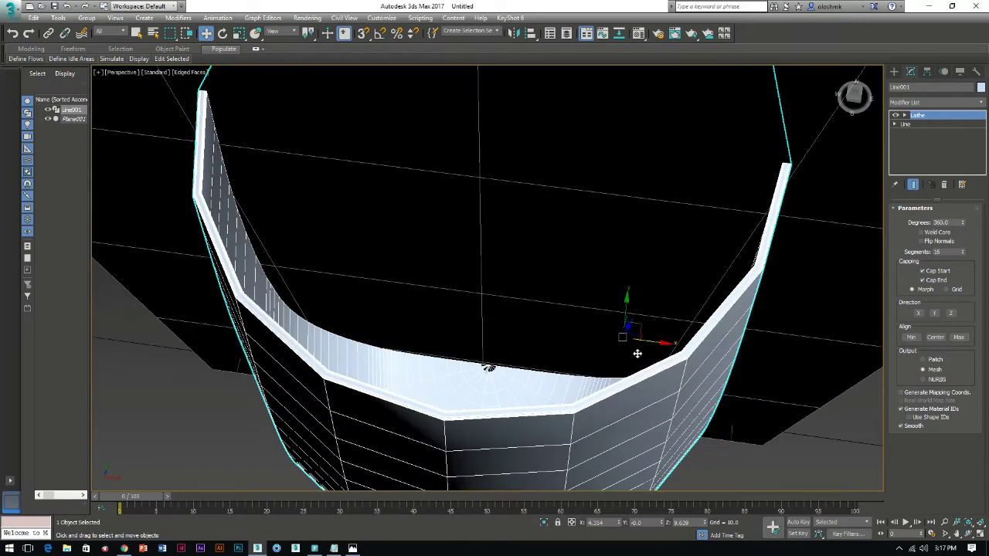
- Check the cup in the Front view, then return to a framed, maximized Perspective view
{"action": "key", "text": "alt+w"}
{"action": "right_click", "coordinate": [686, 272]}
{"action": "key", "text": "alt+w"}
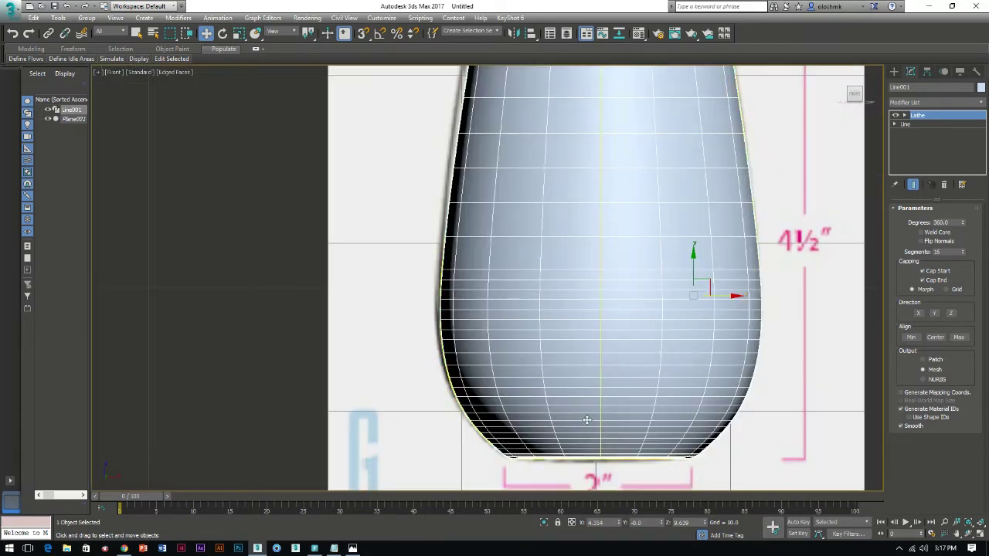
{"action": "key", "text": "alt+w"}
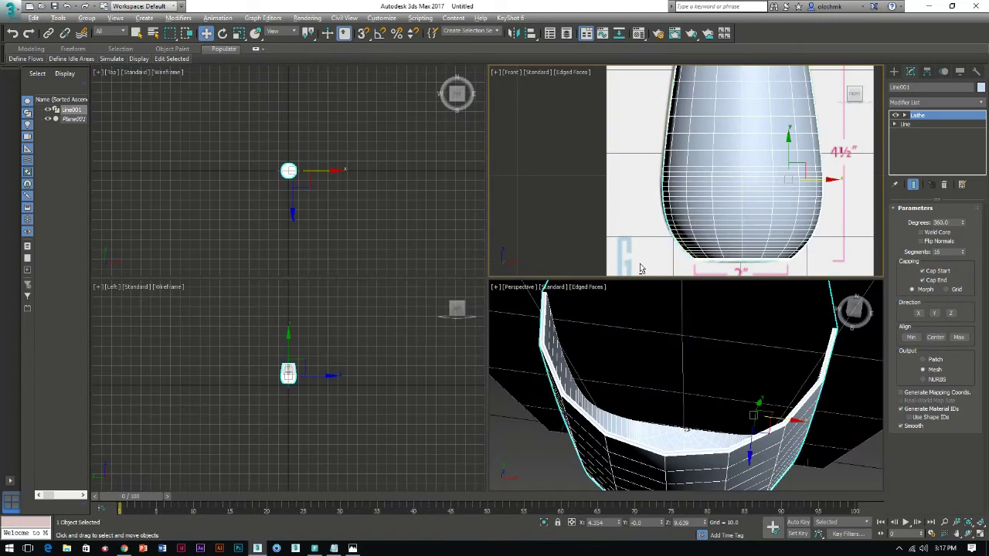
{"action": "right_click", "coordinate": [661, 314]}
{"action": "key", "text": "z"}
{"action": "key", "text": "alt+w"}
{"action": "scroll", "coordinate": [488, 287], "scroll_direction": "up", "scroll_amount": 3}
{"action": "scroll", "coordinate": [488, 286], "scroll_direction": "up", "scroll_amount": 5}
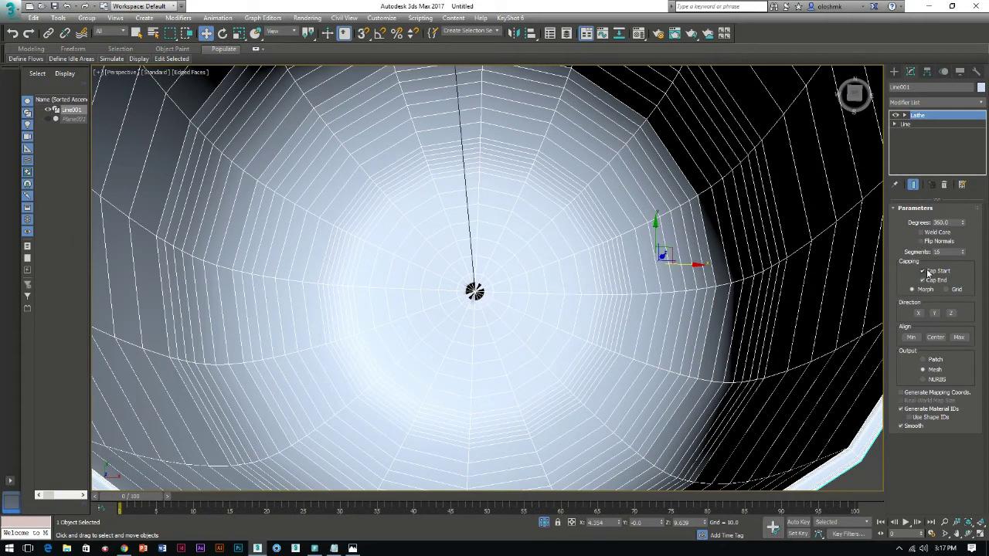
- Enable Weld Core in the Lathe parameters and orbit to check the bottom centre
{"action": "left_click", "coordinate": [921, 233]}
{"action": "middle_click_drag", "start_coordinate": [464, 358], "coordinate": [450, 338], "text": "alt"}
{"action": "scroll", "coordinate": [469, 294], "scroll_direction": "up", "scroll_amount": 2}
{"action": "scroll", "coordinate": [473, 283], "scroll_direction": "up", "scroll_amount": 2}
{"action": "scroll", "coordinate": [478, 281], "scroll_direction": "down", "scroll_amount": 6}
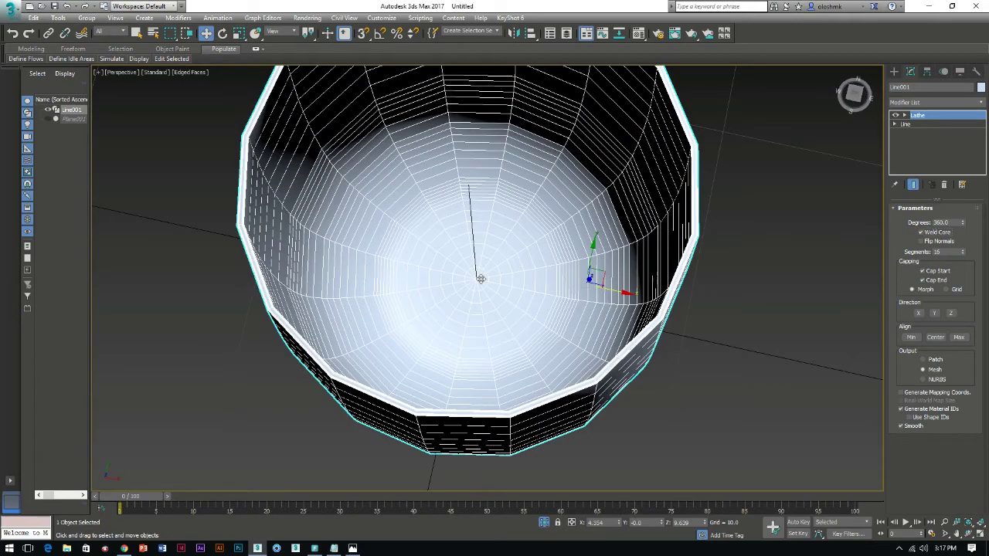
- Set the Lathe segments to 72 and view the cup from the side
{"action": "double_click", "coordinate": [941, 252]}
{"action": "type", "text": "72"}
{"action": "key", "text": "Return"}
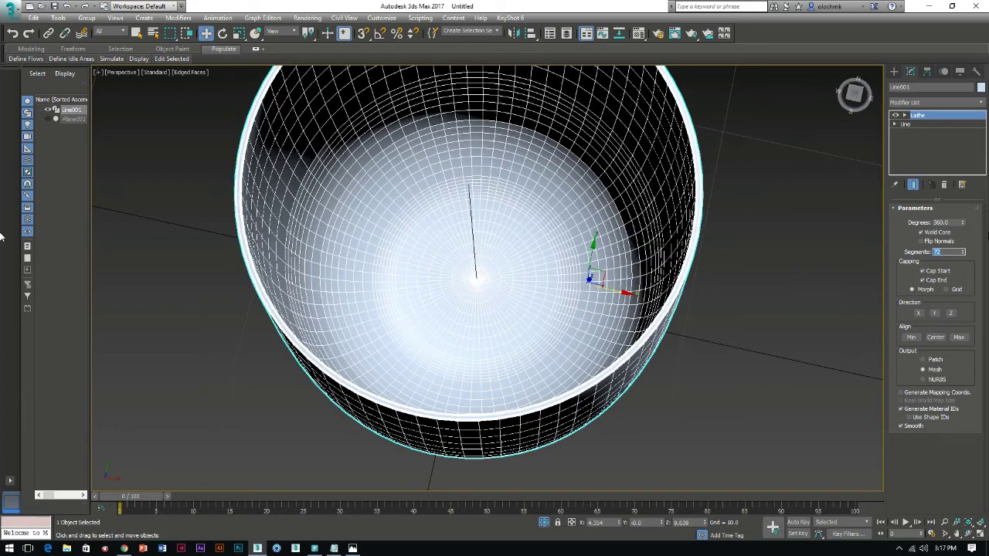
{"action": "mouse_move", "coordinate": [666, 379]}
{"action": "middle_mouse_down", "text": "alt"}
{"action": "mouse_move", "coordinate": [658, 317]}
{"action": "mouse_move", "coordinate": [645, 306]}
{"action": "mouse_move", "coordinate": [665, 239]}
{"action": "mouse_move", "coordinate": [788, 292]}
{"action": "middle_mouse_up", "text": "alt"}
- Raise the Lathe segments to 144
{"action": "double_click", "coordinate": [940, 252]}
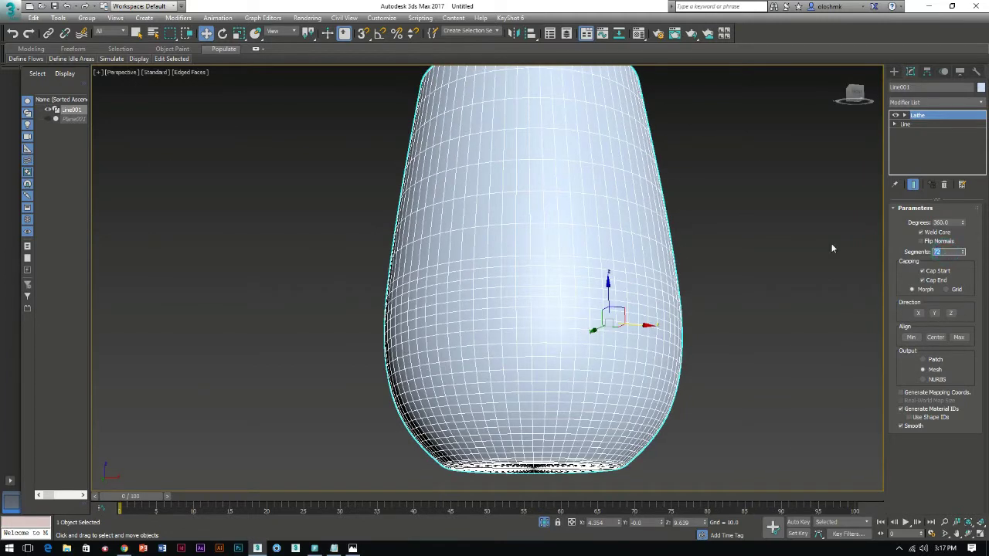
{"action": "type", "text": "140"}
{"action": "key", "text": "Return"}
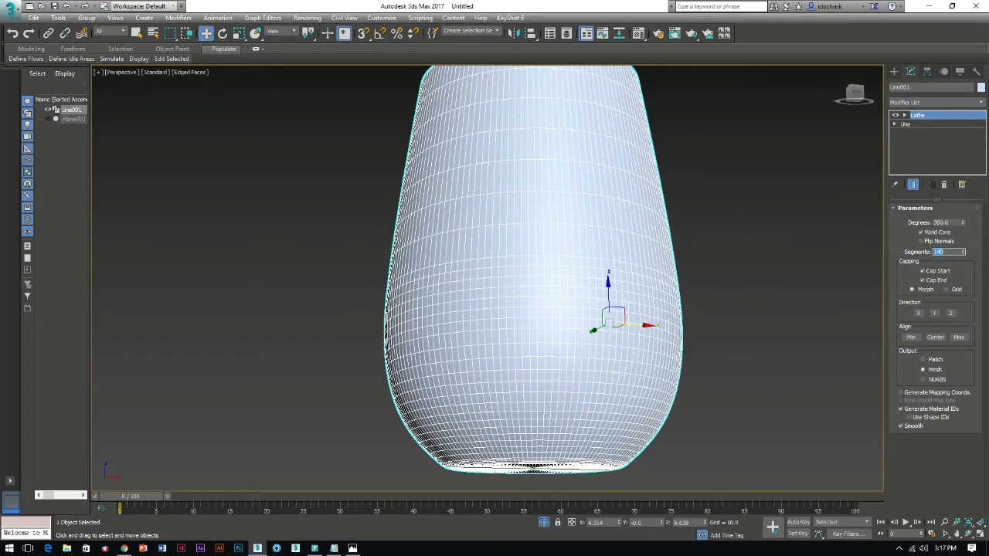
{"action": "type", "text": "4"}
{"action": "key", "text": "Return"}
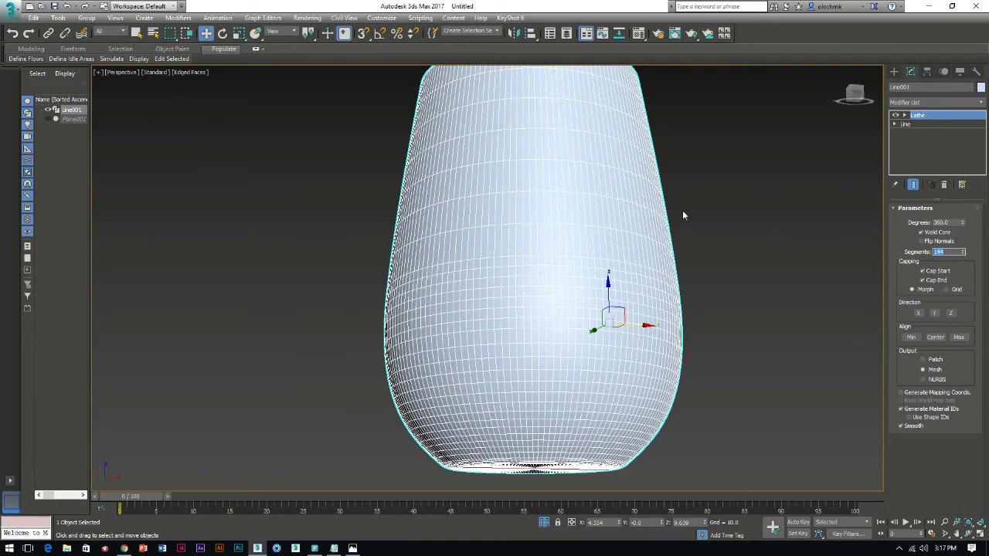
- Turn off Edged Faces and inspect the smooth, rounded bottom of the cup
{"action": "middle_click_drag", "start_coordinate": [664, 238], "coordinate": [628, 340], "text": "alt"}
{"action": "key", "text": "F4"}
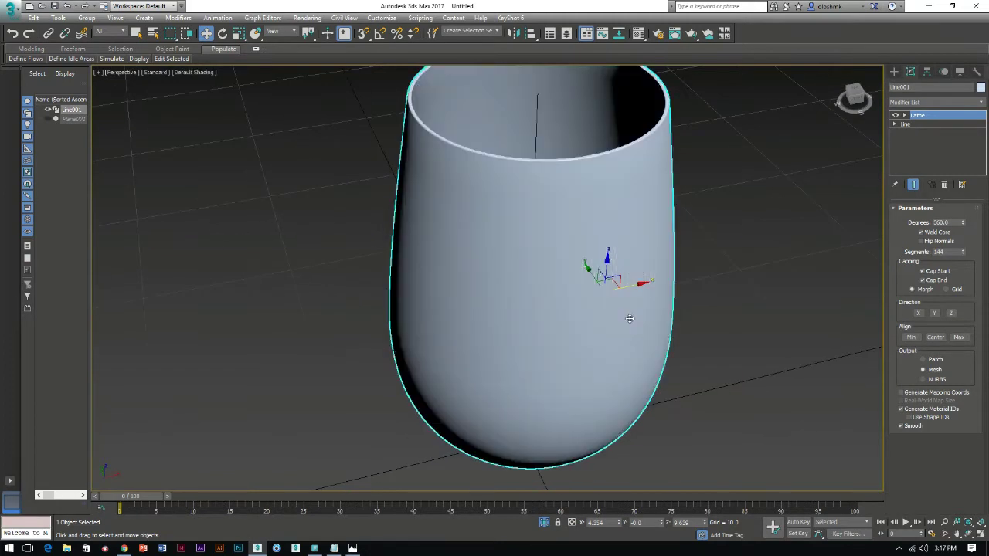
{"action": "mouse_move", "coordinate": [646, 274]}
{"action": "middle_mouse_down", "text": "alt"}
{"action": "mouse_move", "coordinate": [644, 327]}
{"action": "mouse_move", "coordinate": [685, 302]}
{"action": "mouse_move", "coordinate": [711, 205]}
{"action": "mouse_move", "coordinate": [706, 185]}
{"action": "mouse_move", "coordinate": [551, 315]}
{"action": "middle_mouse_up", "text": "alt"}
{"action": "scroll", "coordinate": [551, 315], "scroll_direction": "up", "scroll_amount": 5}
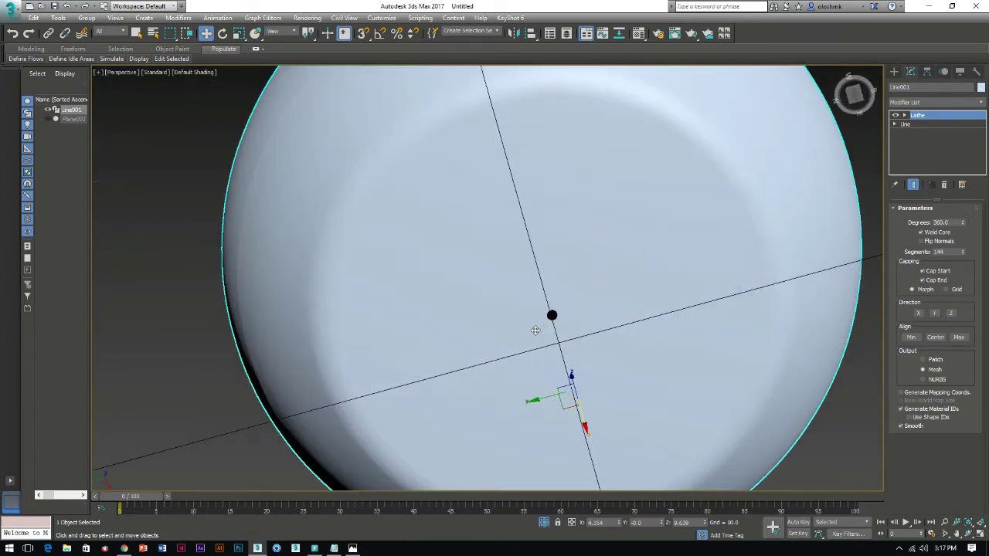
{"action": "scroll", "coordinate": [553, 316], "scroll_direction": "up", "scroll_amount": 3}
{"action": "scroll", "coordinate": [553, 316], "scroll_direction": "up", "scroll_amount": 2}
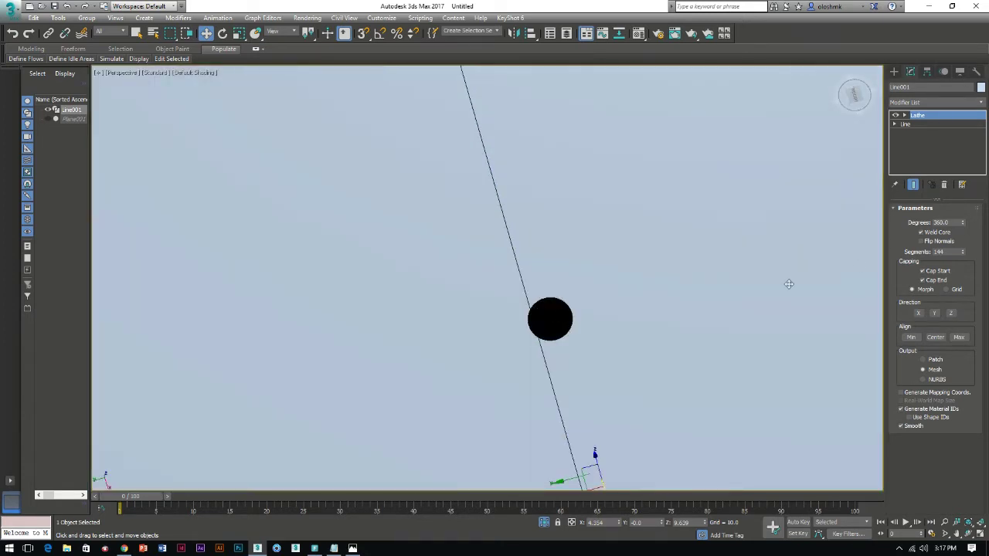
- Compare the bottom with Weld Core off and back on, with edges shown
{"action": "left_click", "coordinate": [922, 232]}
{"action": "key", "text": "F4"}
{"action": "left_click", "coordinate": [922, 233]}
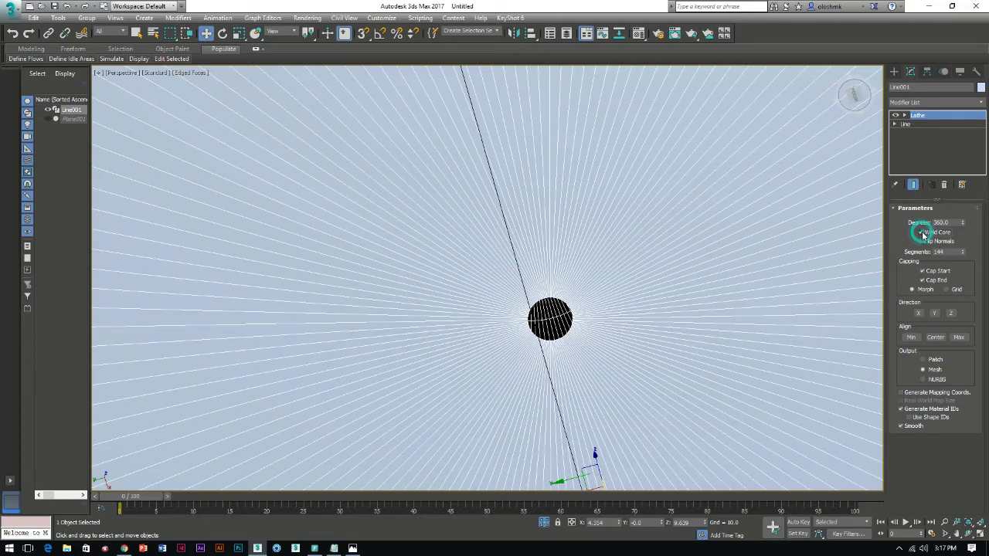
{"action": "left_click", "coordinate": [927, 102]}
- Add Edit Poly, cap the bottom opening and scale the cap's edge ring wider
{"action": "key", "text": "e"}
{"action": "left_click", "coordinate": [911, 141]}
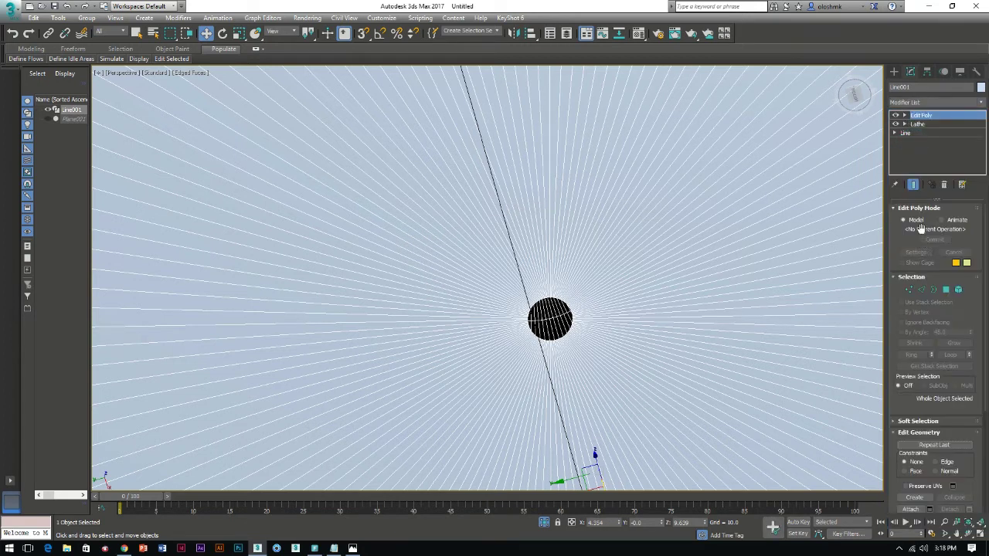
{"action": "left_click", "coordinate": [933, 290]}
{"action": "left_click_drag", "start_coordinate": [628, 340], "coordinate": [453, 278]}
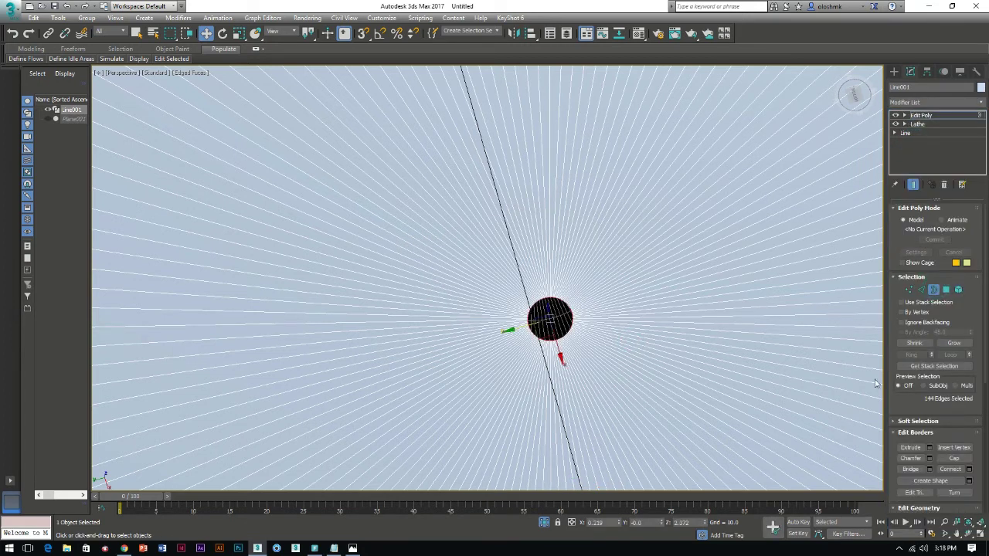
{"action": "left_click", "coordinate": [954, 458]}
{"action": "scroll", "coordinate": [680, 314], "scroll_direction": "down", "scroll_amount": 2}
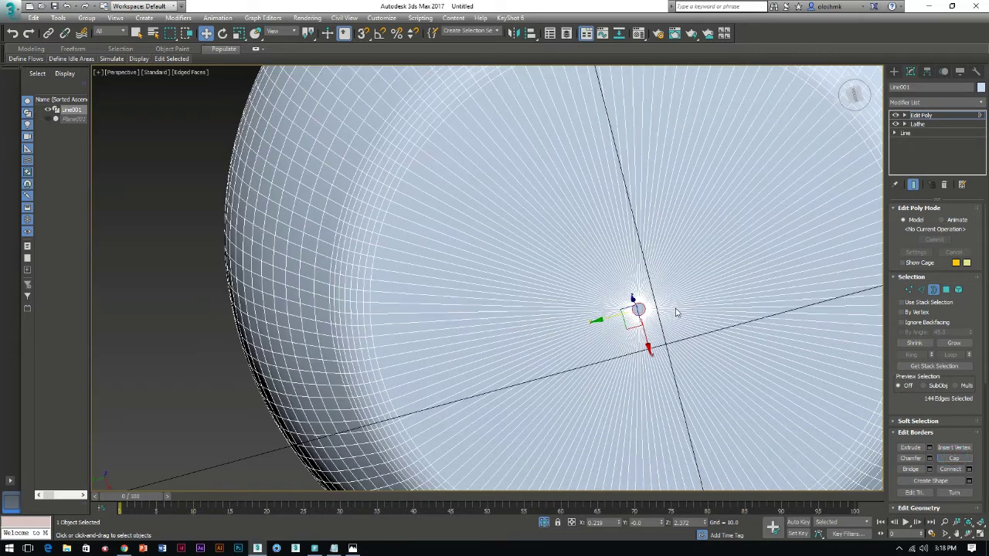
{"action": "scroll", "coordinate": [680, 310], "scroll_direction": "down", "scroll_amount": 2}
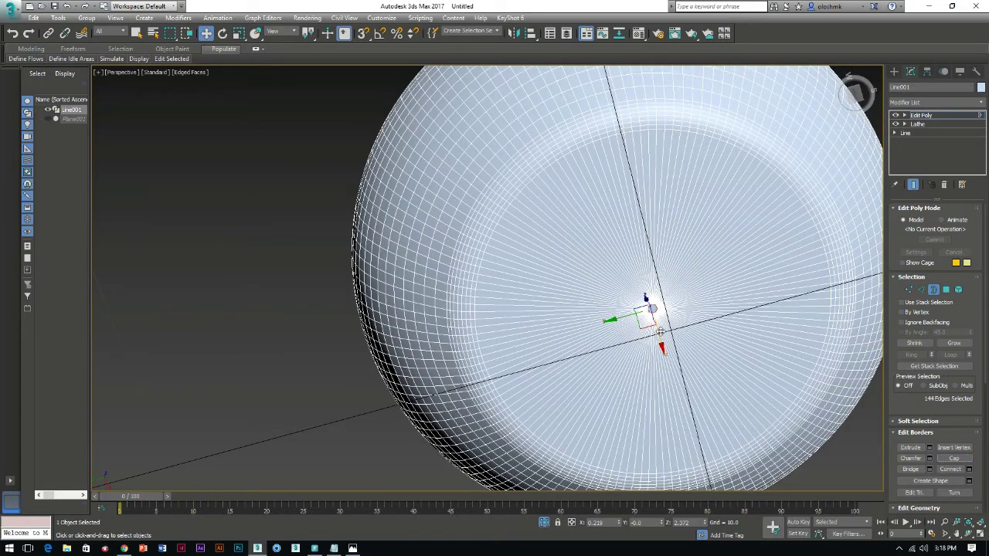
{"action": "key", "text": "r"}
{"action": "mouse_move", "coordinate": [659, 300]}
{"action": "left_mouse_down"}
{"action": "mouse_move", "coordinate": [566, 283]}
{"action": "mouse_move", "coordinate": [583, 291]}
{"action": "left_mouse_up"}
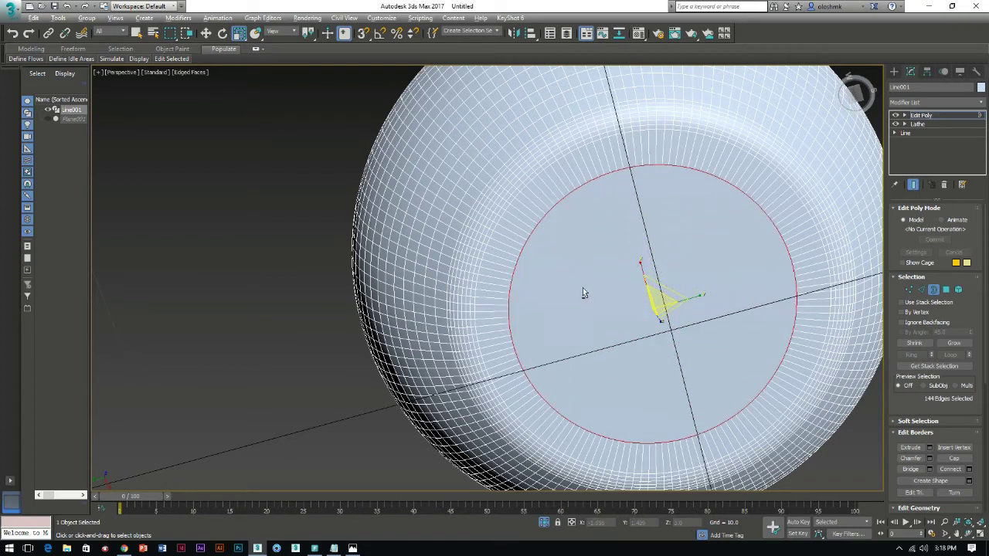
- Unhide Plane001 to compare the base against the 2" reference mark, then hide it again
{"action": "left_click", "coordinate": [48, 119]}
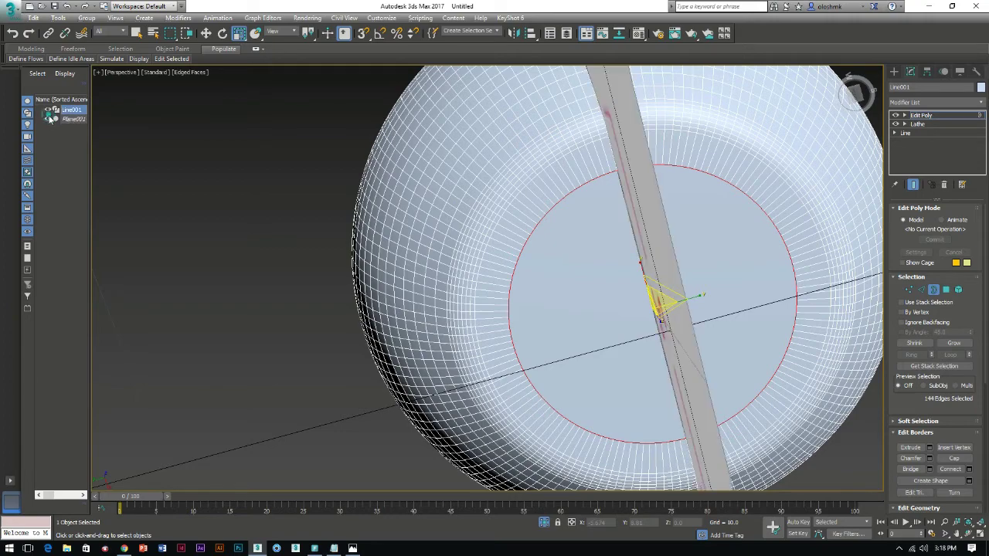
{"action": "key", "text": "alt+w"}
{"action": "key", "text": "alt+w"}
{"action": "mouse_move", "coordinate": [692, 339]}
{"action": "middle_mouse_down", "text": "alt"}
{"action": "mouse_move", "coordinate": [687, 308]}
{"action": "mouse_move", "coordinate": [632, 364]}
{"action": "middle_mouse_up", "text": "alt"}
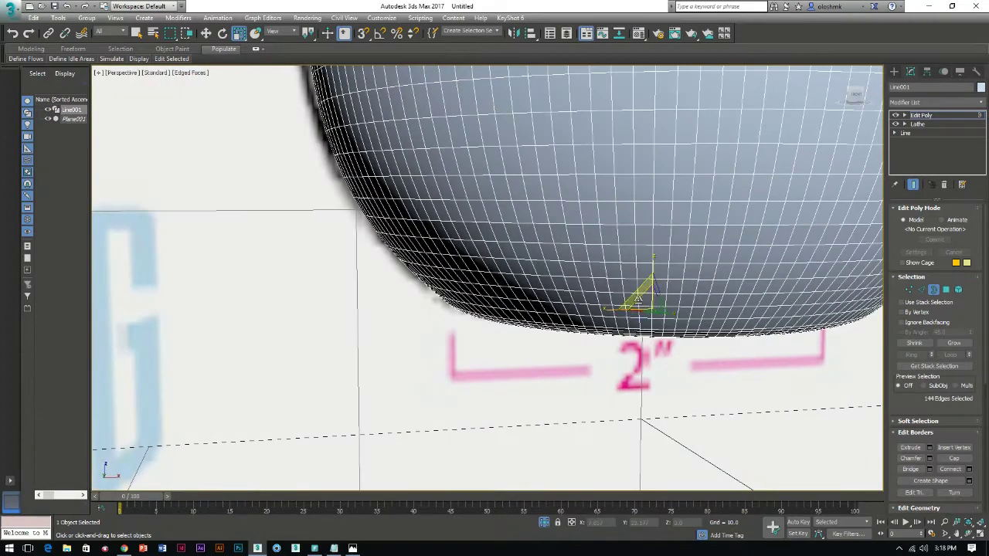
{"action": "left_click", "coordinate": [48, 110]}
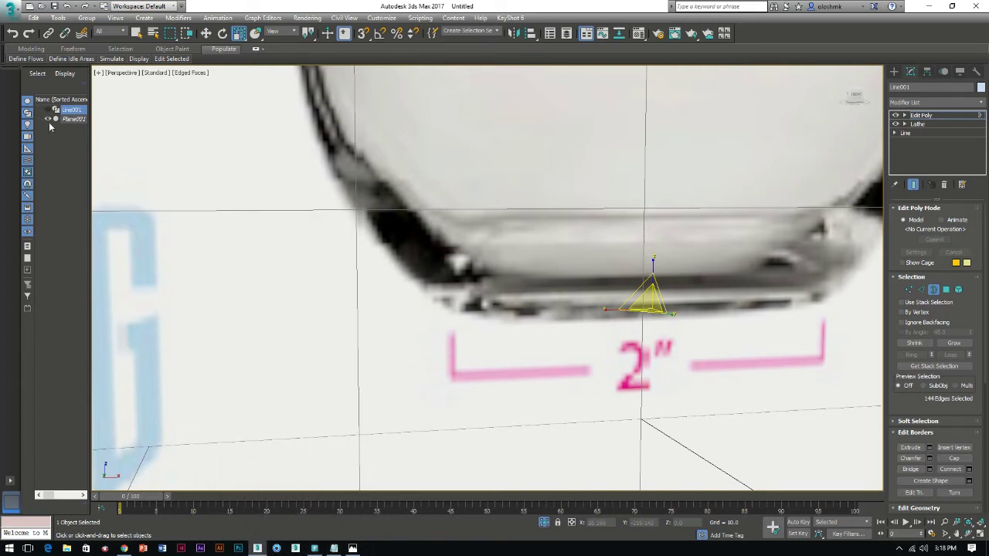
{"action": "scroll", "coordinate": [539, 316], "scroll_direction": "down", "scroll_amount": 3}
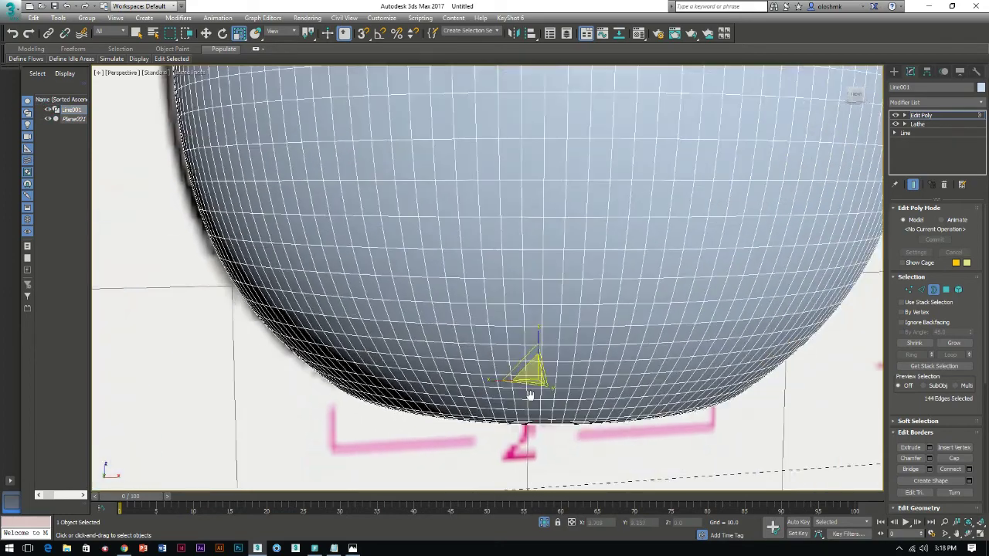
{"action": "middle_click_drag", "start_coordinate": [540, 348], "coordinate": [539, 317], "text": "alt"}
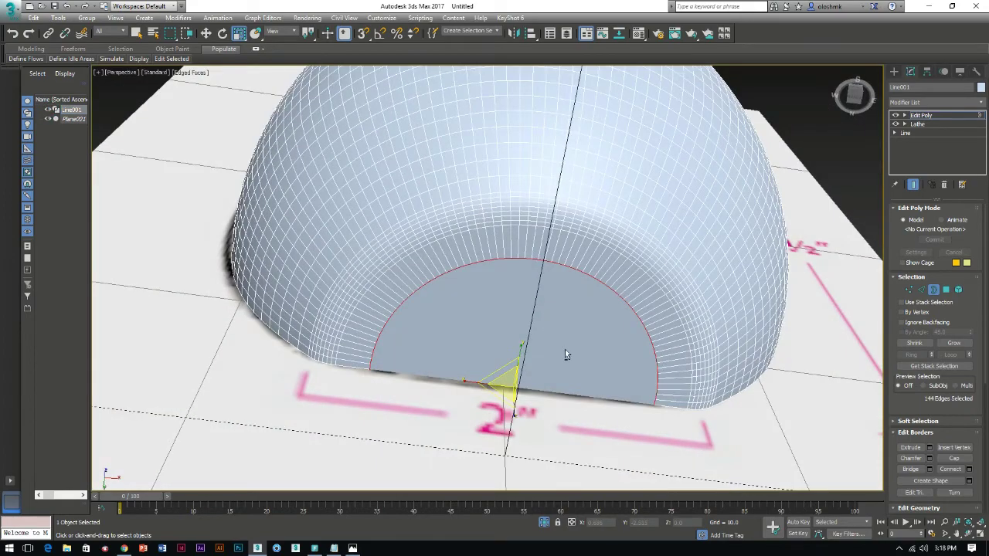
{"action": "key", "text": "alt+q"}
{"action": "mouse_move", "coordinate": [565, 349]}
{"action": "middle_mouse_down", "text": "alt"}
{"action": "mouse_move", "coordinate": [520, 344]}
{"action": "mouse_move", "coordinate": [507, 368]}
{"action": "middle_mouse_up", "text": "alt"}
{"action": "scroll", "coordinate": [503, 346], "scroll_direction": "up", "scroll_amount": 2}
{"action": "key", "text": "w"}
{"action": "scroll", "coordinate": [508, 368], "scroll_direction": "up", "scroll_amount": 2}
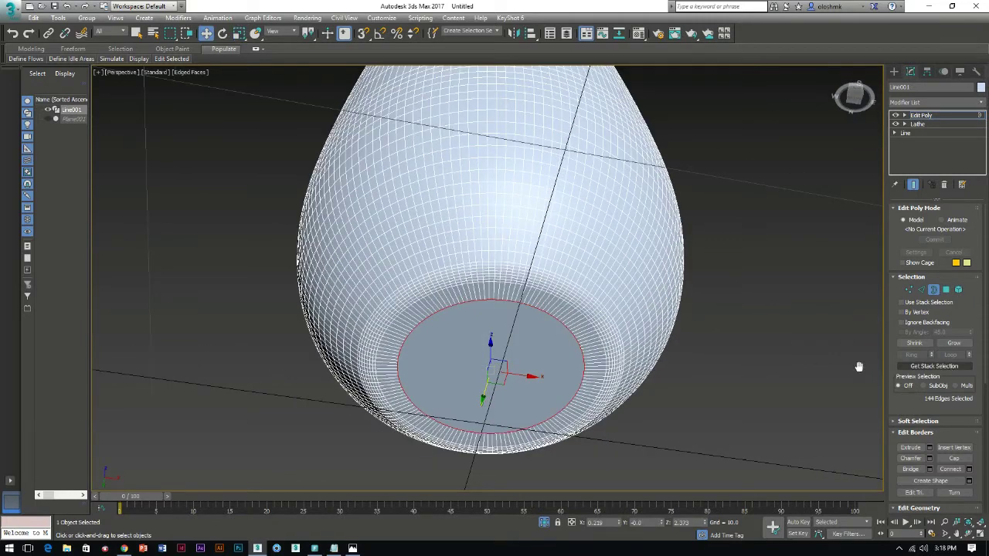
- Delete the flat cap face and push the bottom border up into the glass
{"action": "left_click", "coordinate": [946, 290]}
{"action": "left_click", "coordinate": [512, 370]}
{"action": "key", "text": "Delete"}
{"action": "left_click", "coordinate": [933, 290]}
{"action": "left_click", "coordinate": [459, 305]}
{"action": "scroll", "coordinate": [494, 358], "scroll_direction": "up", "scroll_amount": 2}
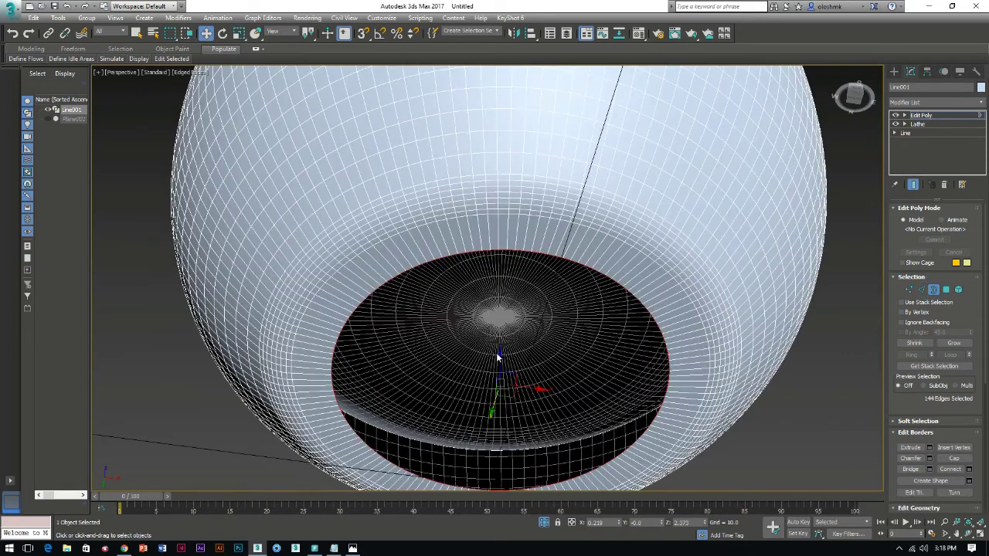
{"action": "scroll", "coordinate": [504, 360], "scroll_direction": "up", "scroll_amount": 2}
{"action": "left_click_drag", "start_coordinate": [498, 354], "coordinate": [497, 349], "text": "shift"}
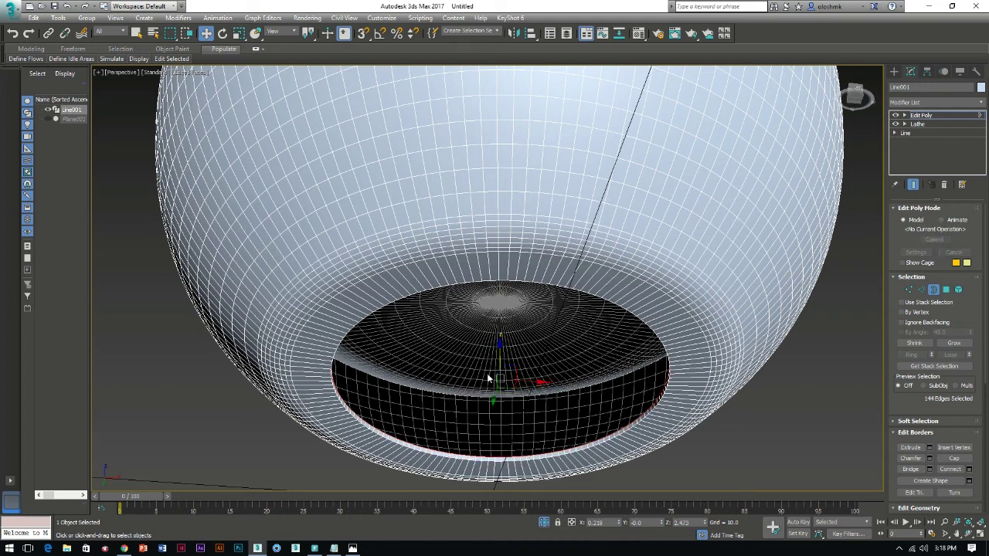
- Scale the border down to a small opening in two passes and raise it higher
{"action": "key", "text": "r"}
{"action": "mouse_move", "coordinate": [495, 377]}
{"action": "left_mouse_down", "text": "shift"}
{"action": "mouse_move", "coordinate": [494, 404]}
{"action": "mouse_move", "coordinate": [491, 395]}
{"action": "left_mouse_up", "text": "shift"}
{"action": "key", "text": "w"}
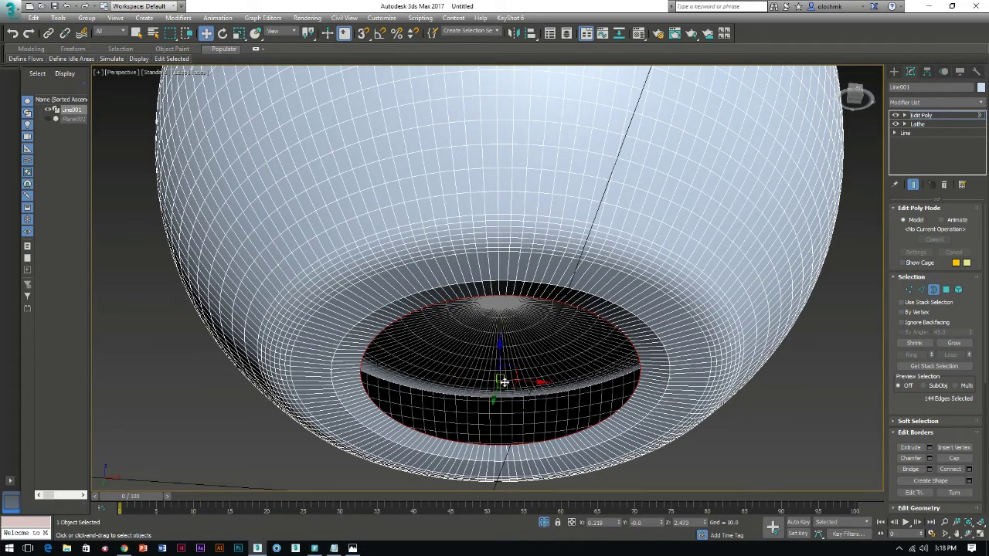
{"action": "key", "text": "r"}
{"action": "left_click_drag", "start_coordinate": [496, 380], "coordinate": [485, 495], "text": "shift"}
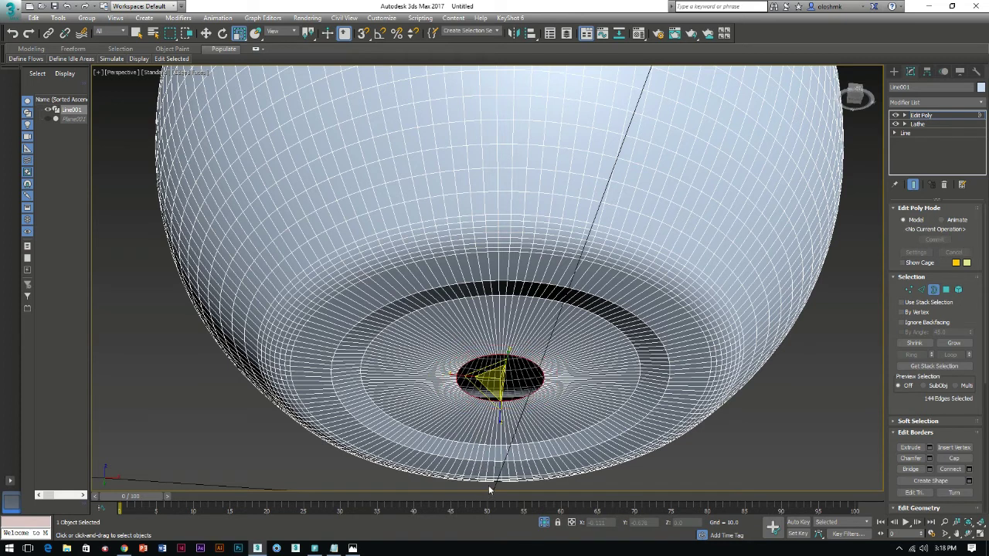
{"action": "key", "text": "w"}
{"action": "left_click_drag", "start_coordinate": [500, 348], "coordinate": [502, 336], "text": "shift"}
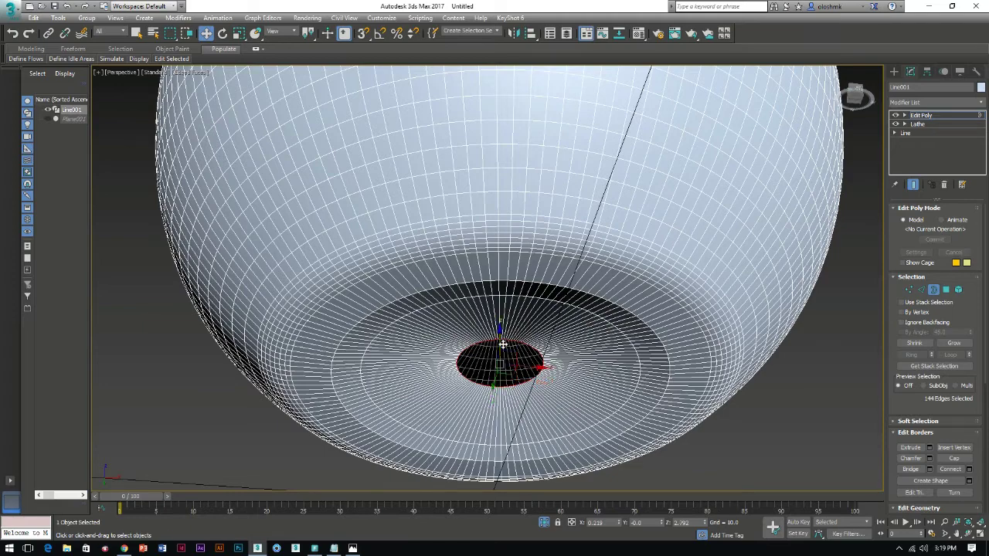
{"action": "middle_click_drag", "start_coordinate": [518, 362], "coordinate": [510, 338], "text": "alt"}
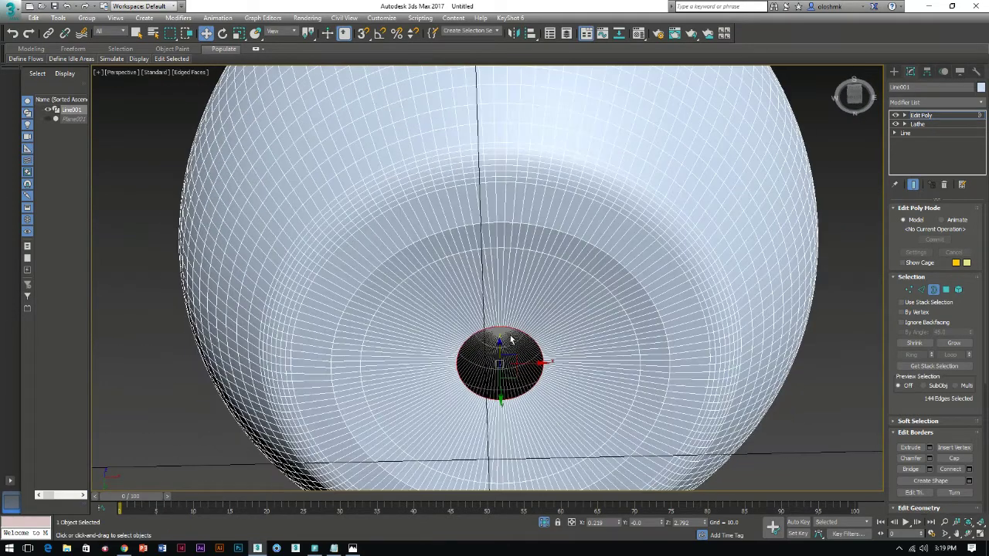
- Add an edge loop around the base underside with Ring and Connect, Slide 89
{"action": "left_click", "coordinate": [921, 291]}
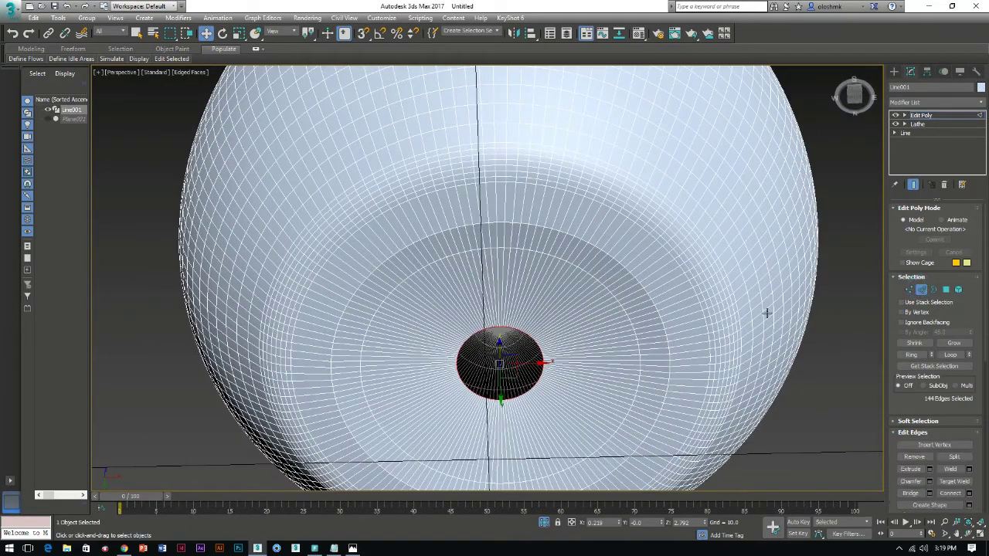
{"action": "left_click", "coordinate": [557, 219]}
{"action": "scroll", "coordinate": [576, 240], "scroll_direction": "up", "scroll_amount": 2}
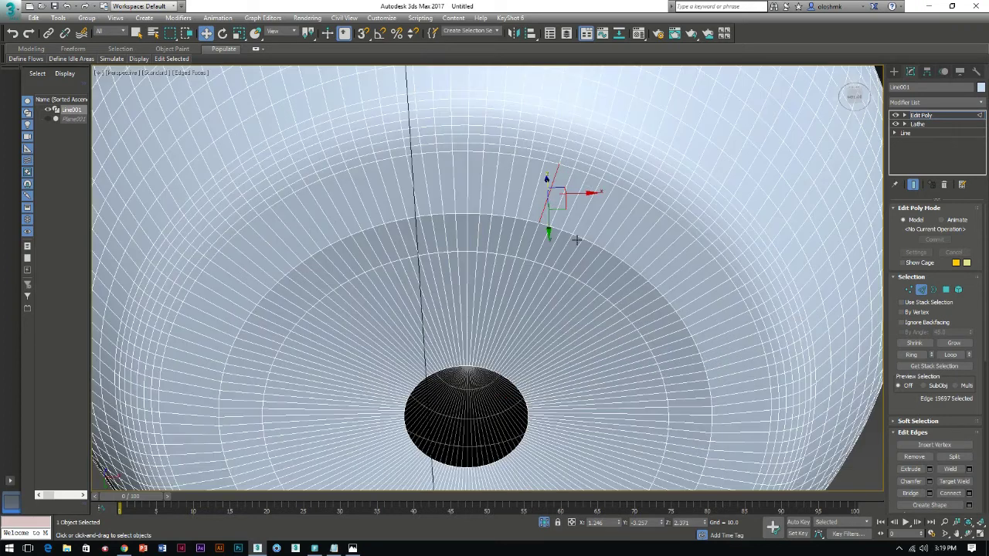
{"action": "left_click", "coordinate": [914, 354]}
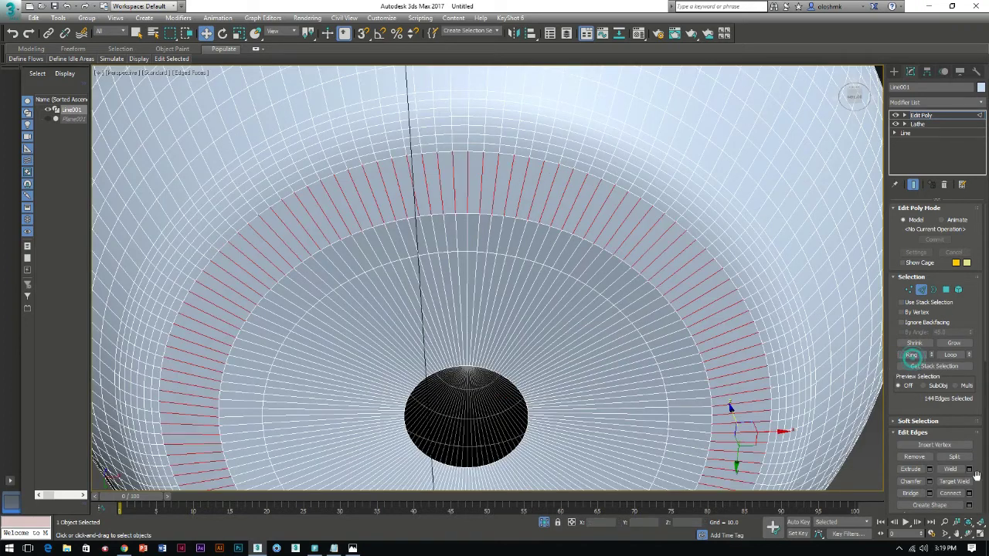
{"action": "left_click", "coordinate": [970, 496]}
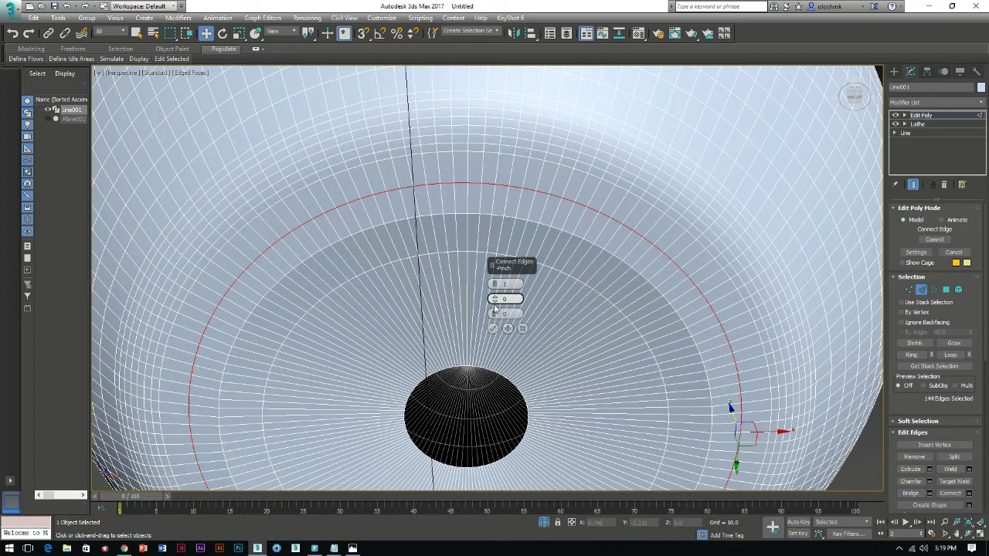
{"action": "left_click_drag", "start_coordinate": [492, 315], "coordinate": [490, 131]}
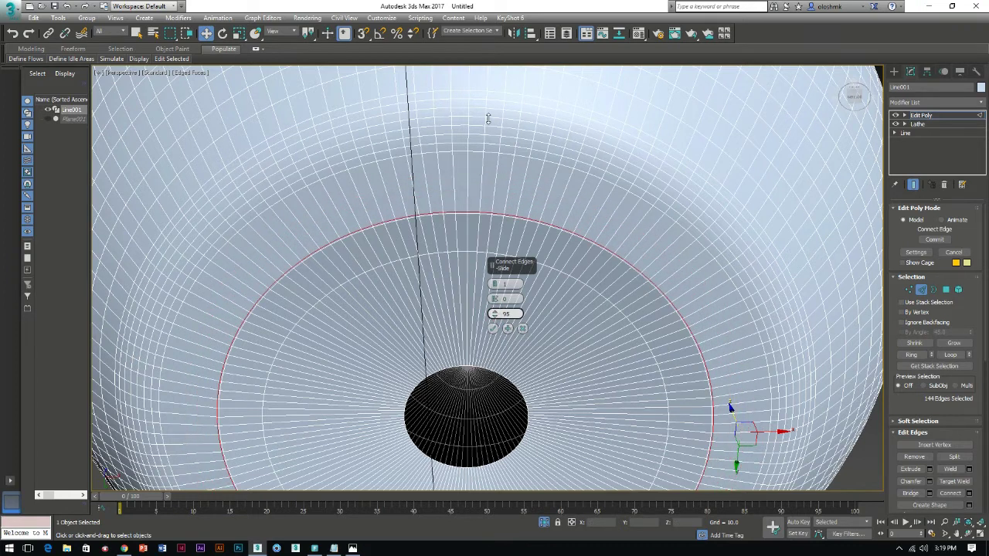
{"action": "left_click", "coordinate": [492, 329]}
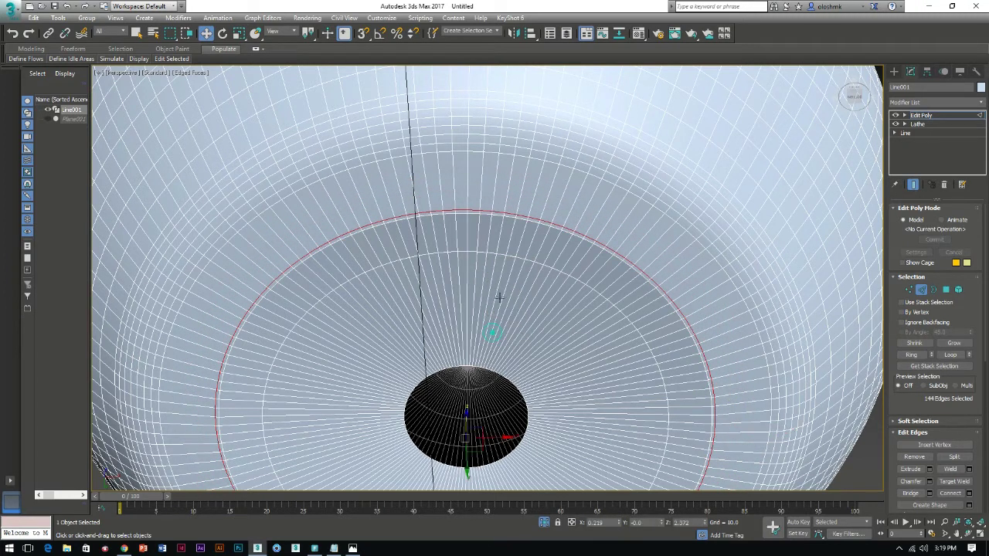
- Add a second loop near the rim with Ring and Connect, Slide -40, and exit Edge mode
{"action": "left_click", "coordinate": [911, 355]}
{"action": "left_click", "coordinate": [969, 493]}
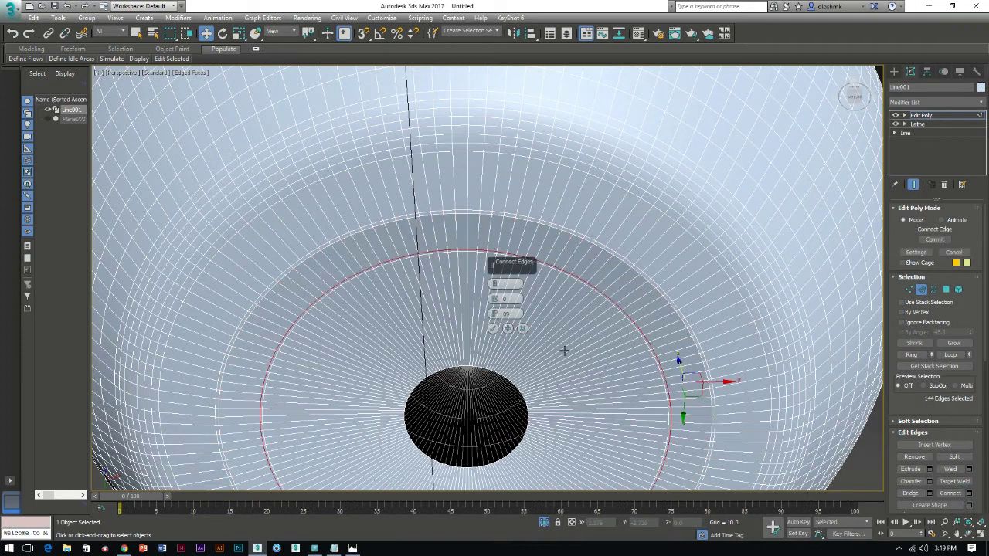
{"action": "mouse_move", "coordinate": [495, 313]}
{"action": "left_mouse_down"}
{"action": "mouse_move", "coordinate": [543, 44]}
{"action": "mouse_move", "coordinate": [569, 106]}
{"action": "mouse_move", "coordinate": [544, 161]}
{"action": "left_mouse_up"}
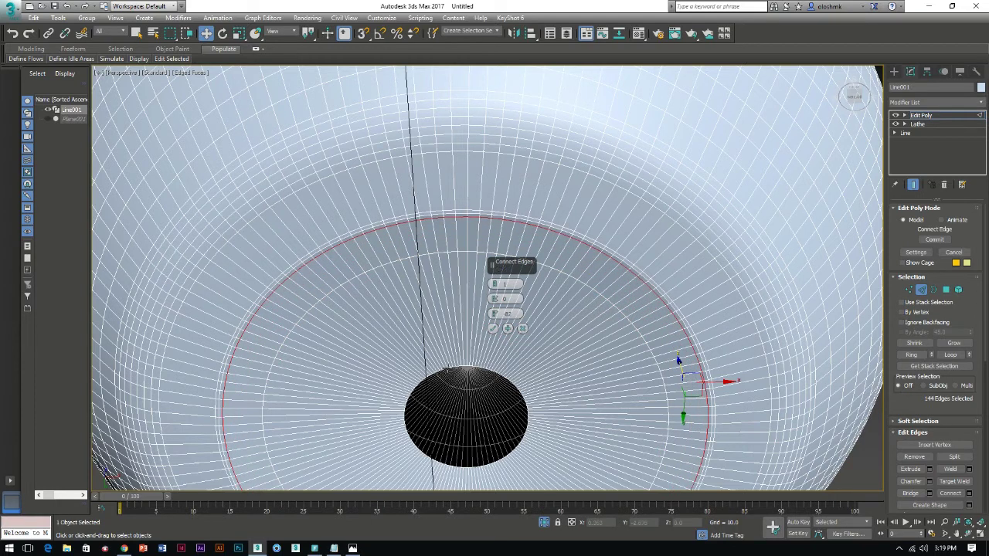
{"action": "left_click", "coordinate": [492, 327]}
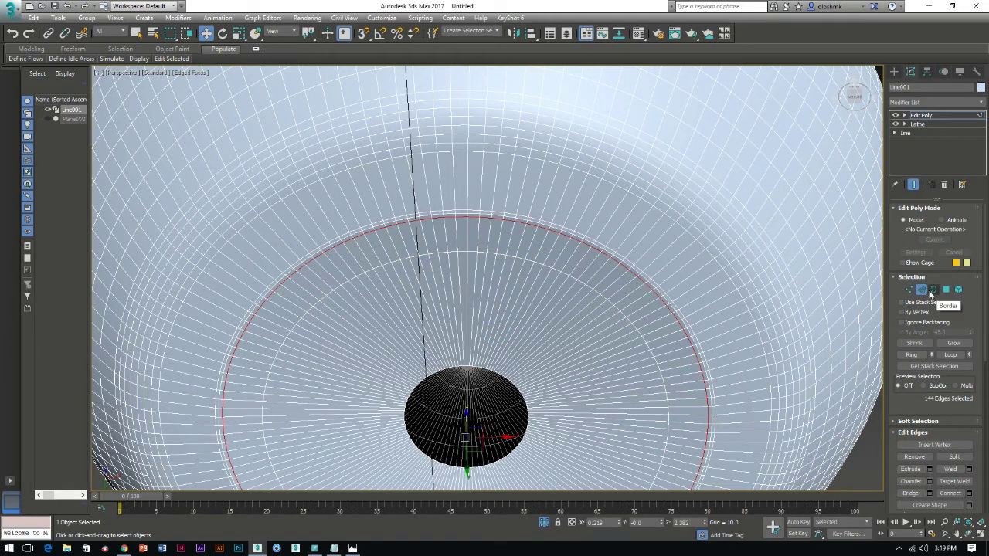
{"action": "left_click", "coordinate": [921, 289]}
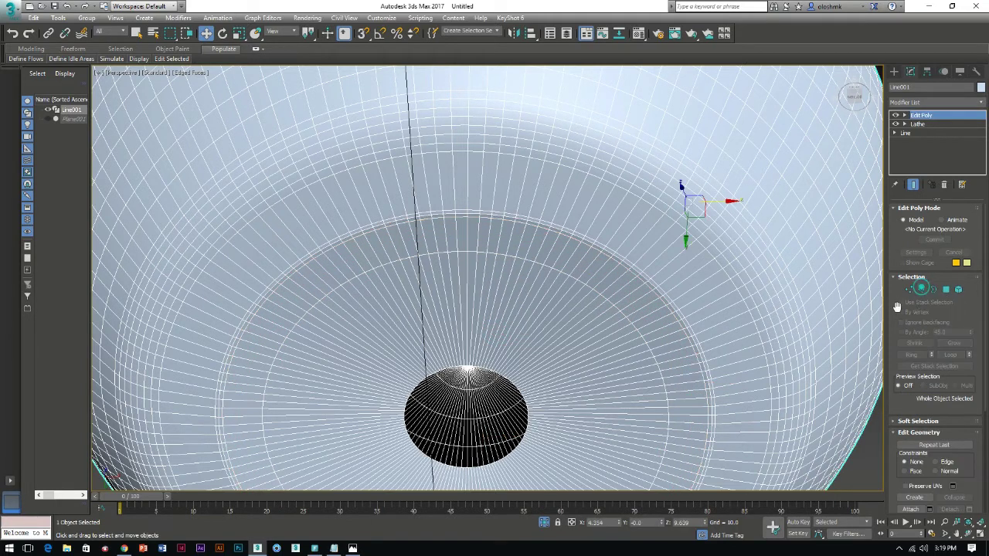
- Select the small opening's border and bring it into a maximized Perspective view
{"action": "left_click", "coordinate": [933, 289]}
{"action": "left_click", "coordinate": [512, 381]}
{"action": "scroll", "coordinate": [512, 381], "scroll_direction": "down", "scroll_amount": 5}
{"action": "scroll", "coordinate": [499, 335], "scroll_direction": "down", "scroll_amount": 5}
{"action": "scroll", "coordinate": [499, 319], "scroll_direction": "down", "scroll_amount": 2}
{"action": "key", "text": "alt+w"}
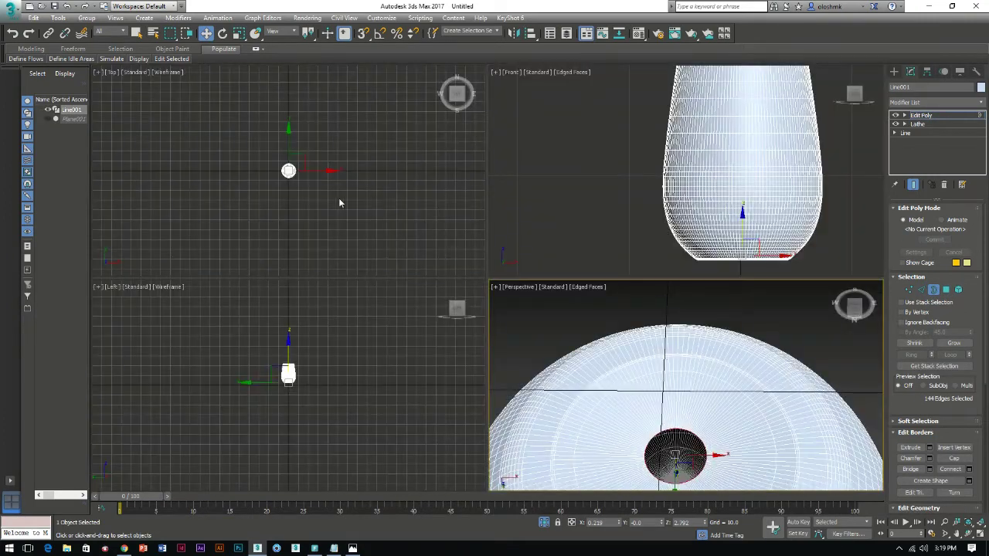
{"action": "scroll", "coordinate": [339, 202], "scroll_direction": "up", "scroll_amount": 2}
{"action": "scroll", "coordinate": [338, 202], "scroll_direction": "up", "scroll_amount": 3}
{"action": "scroll", "coordinate": [338, 202], "scroll_direction": "up", "scroll_amount": 2}
{"action": "scroll", "coordinate": [266, 169], "scroll_direction": "up", "scroll_amount": 3}
{"action": "middle_click", "coordinate": [664, 424]}
{"action": "key", "text": "alt+w"}
{"action": "scroll", "coordinate": [437, 394], "scroll_direction": "up", "scroll_amount": 3}
{"action": "scroll", "coordinate": [441, 392], "scroll_direction": "up", "scroll_amount": 2}
{"action": "scroll", "coordinate": [441, 393], "scroll_direction": "down", "scroll_amount": 4}
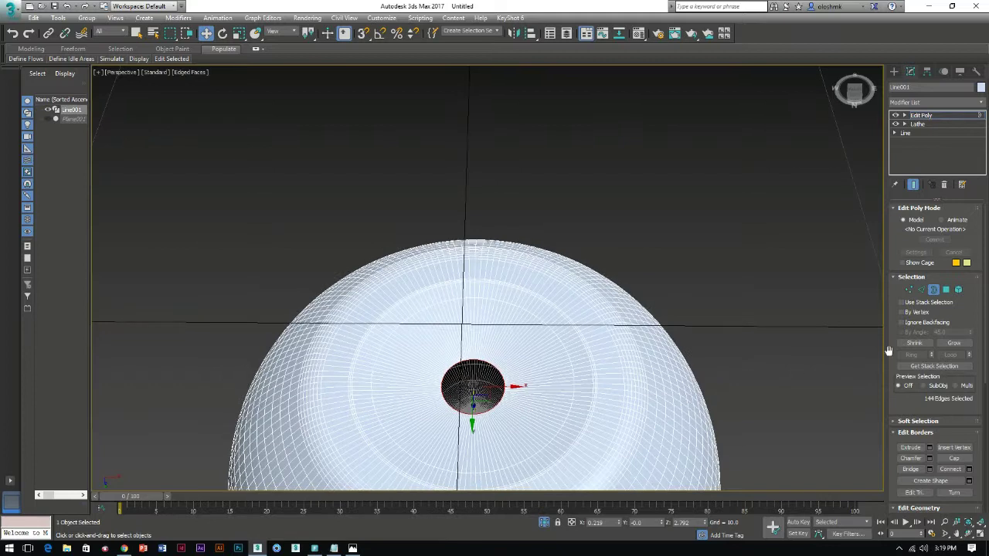
- Scale the opening's border down to a single point at the base centre
{"action": "key", "text": "r"}
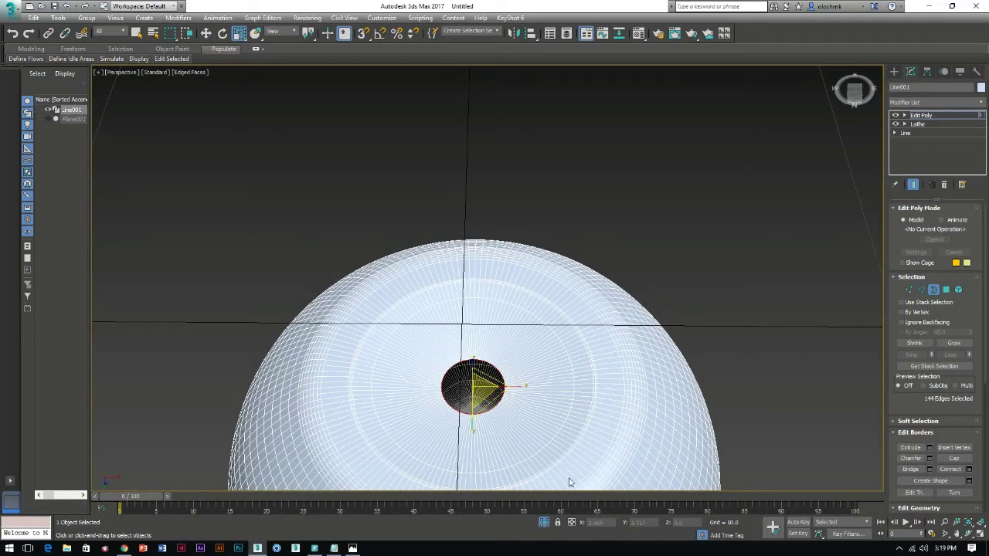
{"action": "left_click_drag", "start_coordinate": [475, 387], "coordinate": [520, 52]}
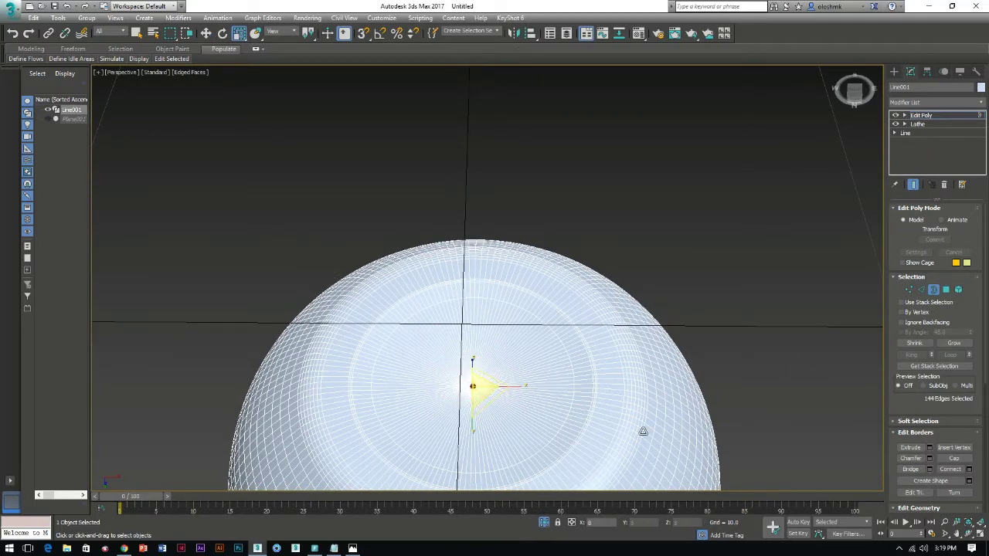
{"action": "left_click", "coordinate": [908, 278]}
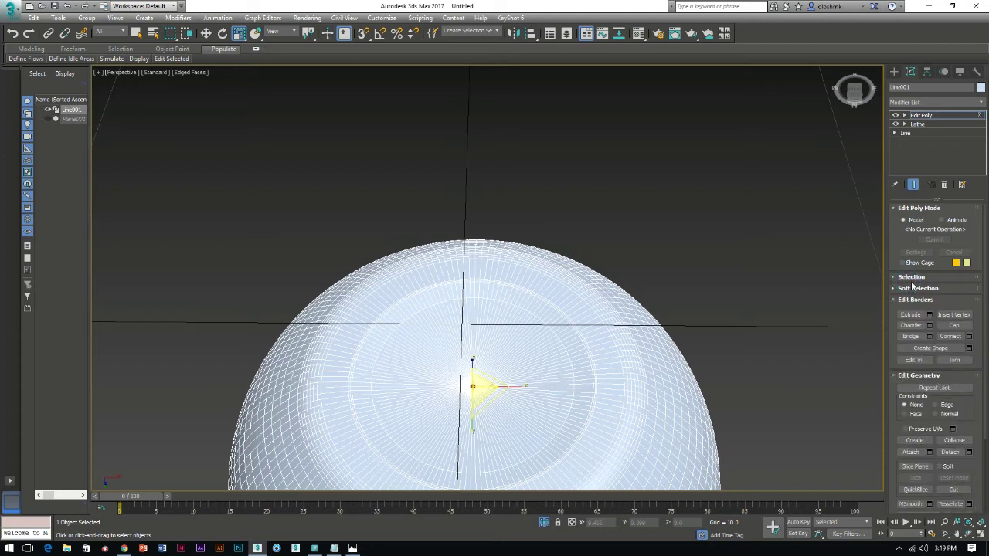
{"action": "left_click", "coordinate": [914, 281]}
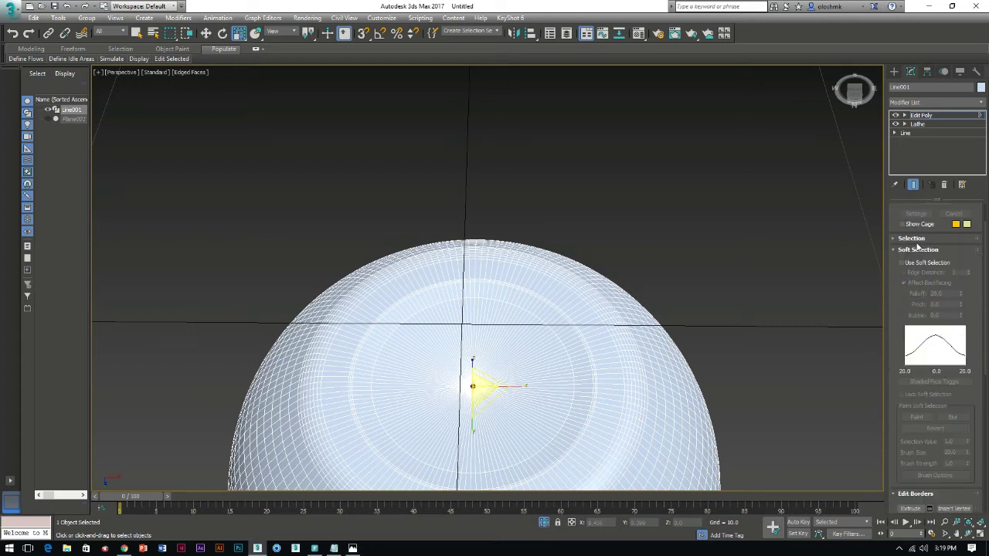
{"action": "scroll", "coordinate": [917, 246], "scroll_direction": "down", "scroll_amount": 2}
- Weld the 144 centre vertices at the base, reducing 12961 vertices to 12822
{"action": "left_click", "coordinate": [914, 252]}
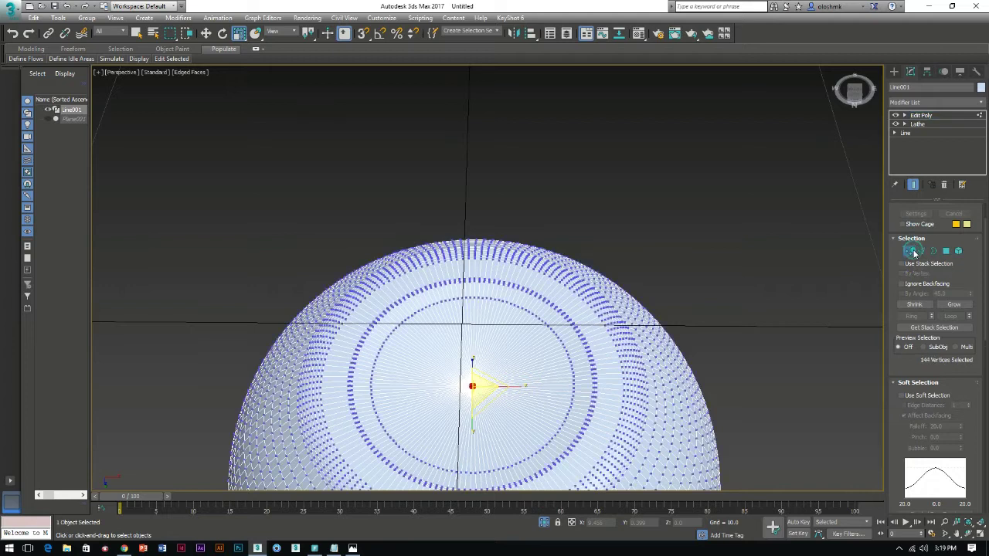
{"action": "scroll", "coordinate": [487, 386], "scroll_direction": "up", "scroll_amount": 5}
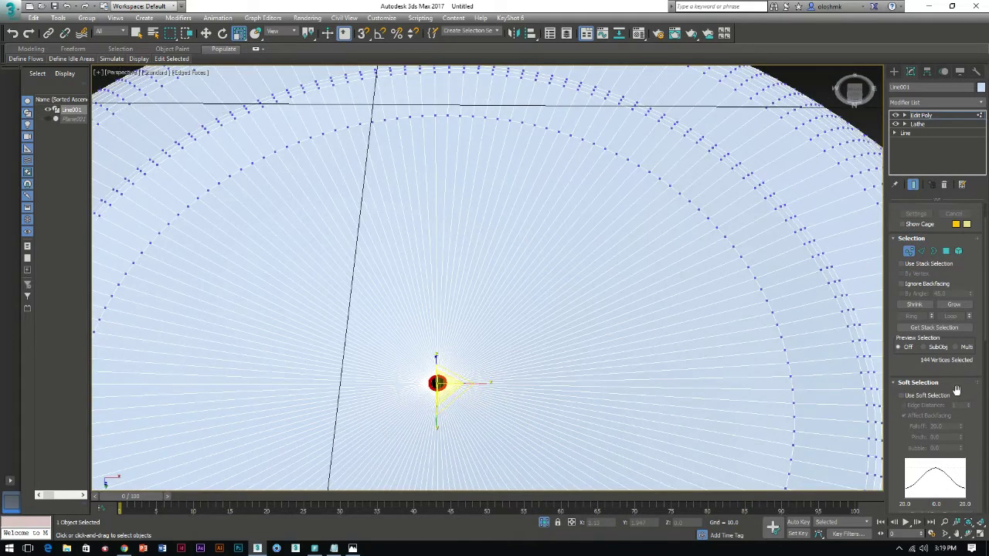
{"action": "scroll", "coordinate": [961, 389], "scroll_direction": "down", "scroll_amount": 2}
{"action": "scroll", "coordinate": [962, 389], "scroll_direction": "down", "scroll_amount": 2}
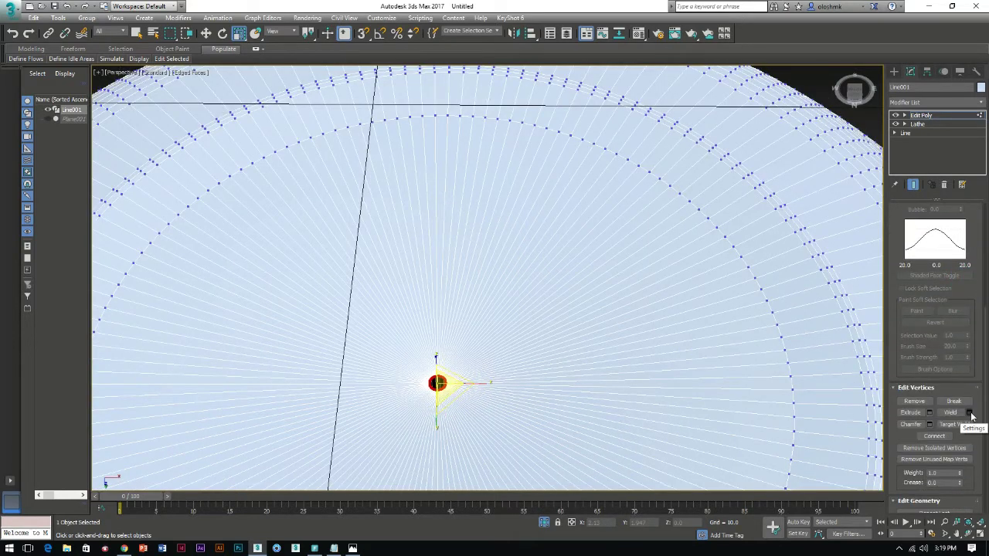
{"action": "left_click", "coordinate": [968, 413]}
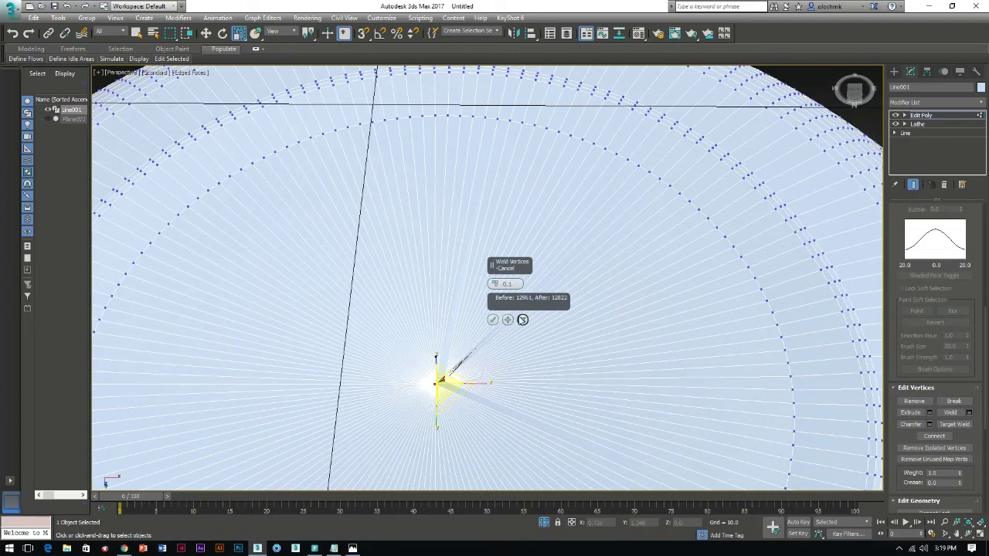
{"action": "left_click", "coordinate": [492, 320]}
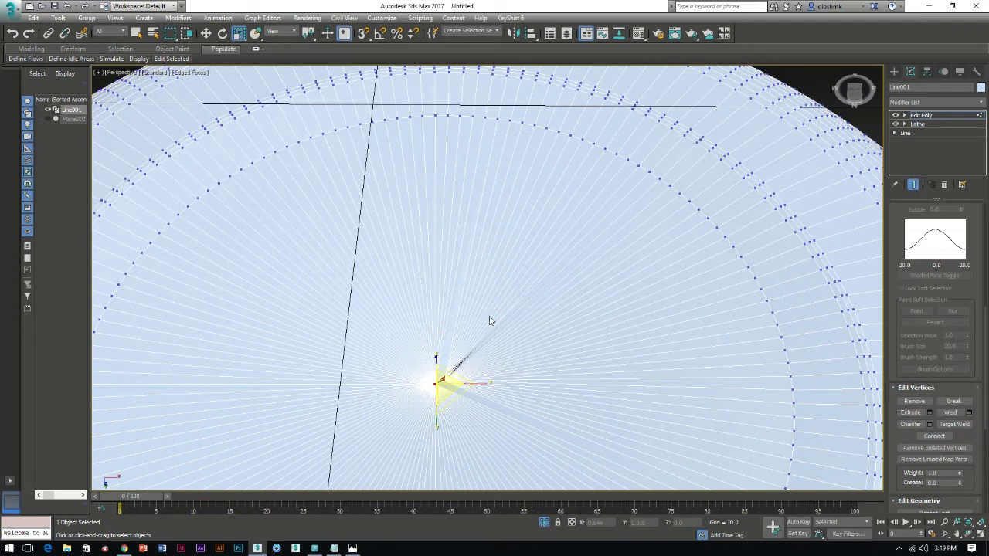
- Inspect the welded centre point and undo the weld that left a spike
{"action": "scroll", "coordinate": [451, 386], "scroll_direction": "up", "scroll_amount": 3}
{"action": "mouse_move", "coordinate": [450, 386]}
{"action": "middle_mouse_down", "text": "alt"}
{"action": "mouse_move", "coordinate": [415, 404]}
{"action": "mouse_move", "coordinate": [407, 453]}
{"action": "mouse_move", "coordinate": [413, 432]}
{"action": "middle_mouse_up", "text": "alt"}
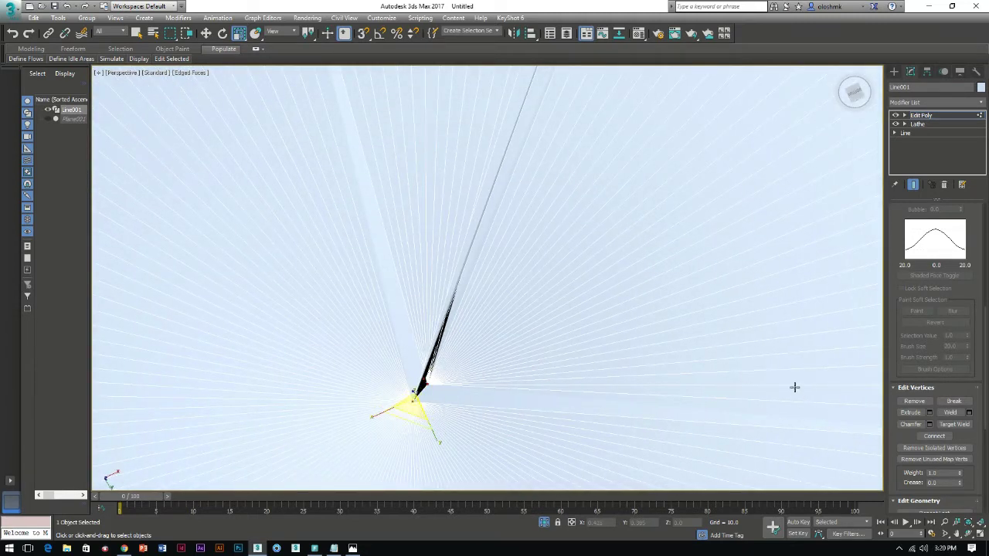
{"action": "key", "text": "Delete"}
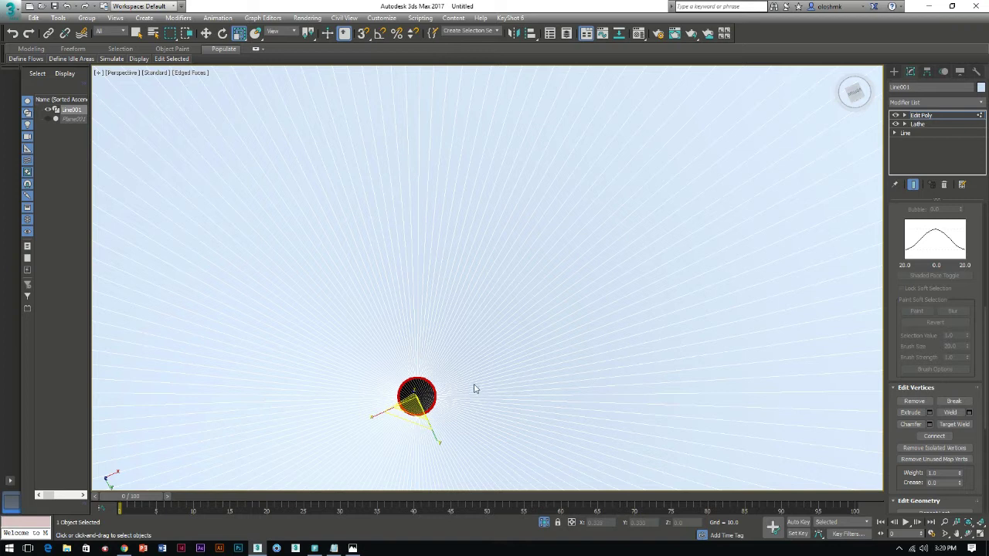
{"action": "scroll", "coordinate": [414, 385], "scroll_direction": "down", "scroll_amount": 5}
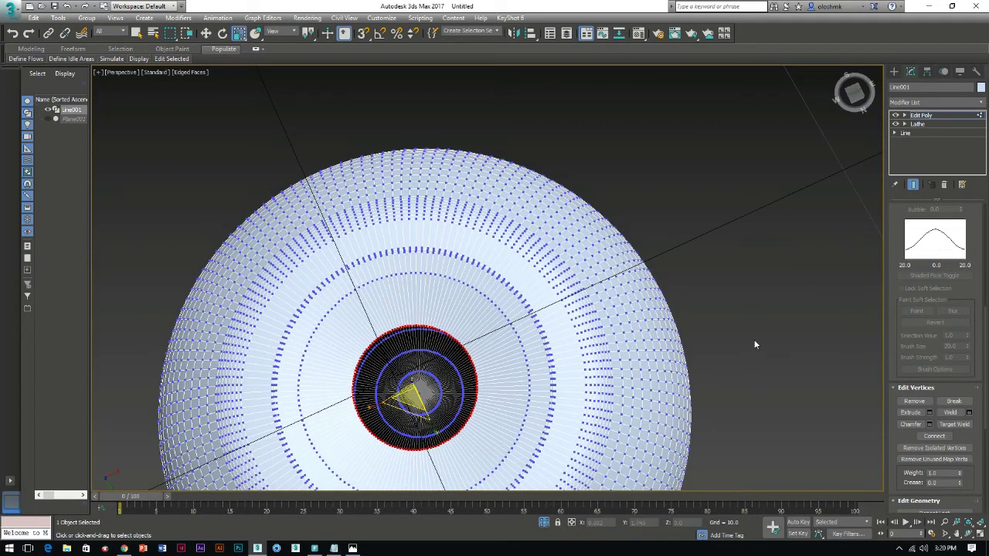
{"action": "key", "text": "3"}
{"action": "scroll", "coordinate": [370, 327], "scroll_direction": "up", "scroll_amount": 5}
- Orbit around the vase-shaped mesh to inspect its base ring and side
{"action": "mouse_move", "coordinate": [414, 401]}
{"action": "middle_mouse_down", "text": "alt"}
{"action": "mouse_move", "coordinate": [463, 408]}
{"action": "mouse_move", "coordinate": [413, 392]}
{"action": "mouse_move", "coordinate": [435, 420]}
{"action": "middle_mouse_up", "text": "alt"}
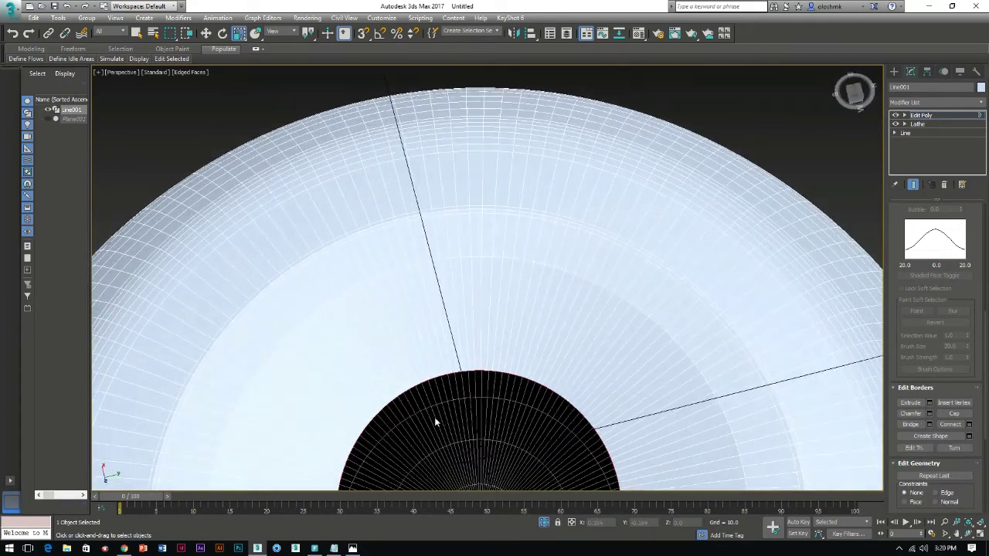
{"action": "scroll", "coordinate": [545, 392], "scroll_direction": "down", "scroll_amount": 5}
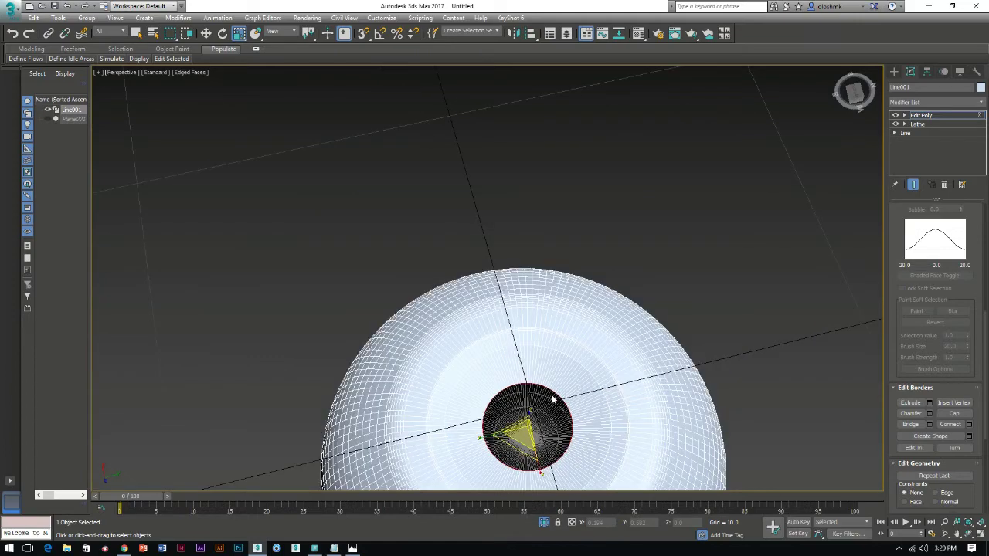
{"action": "mouse_move", "coordinate": [581, 401]}
{"action": "middle_mouse_down", "text": "alt"}
{"action": "mouse_move", "coordinate": [561, 491]}
{"action": "mouse_move", "coordinate": [589, 399]}
{"action": "middle_mouse_up", "text": "alt"}
{"action": "scroll", "coordinate": [588, 399], "scroll_direction": "down", "scroll_amount": 2}
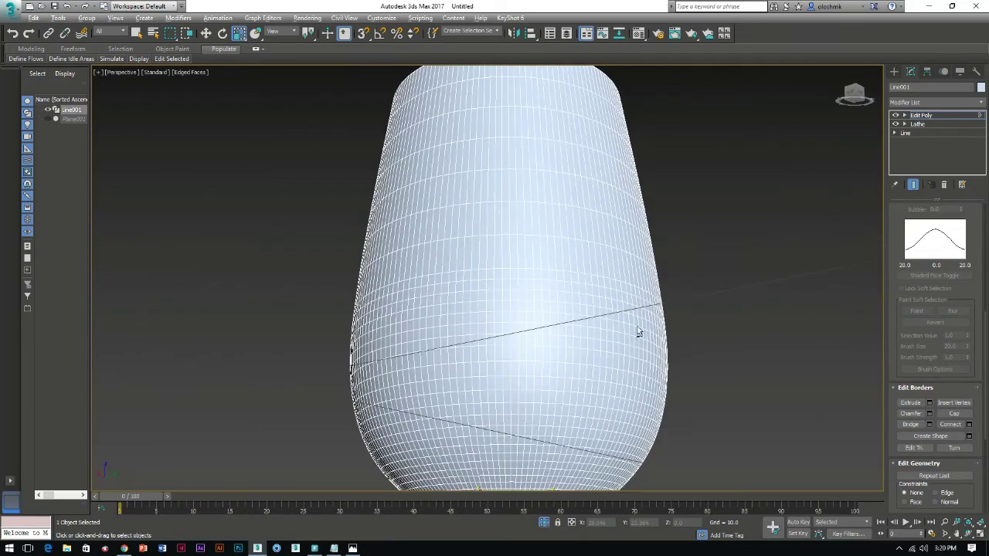
- Step down from Edit Poly to the Lathe modifier, accepting the topology warning
{"action": "left_click", "coordinate": [934, 105]}
{"action": "key", "text": "t"}
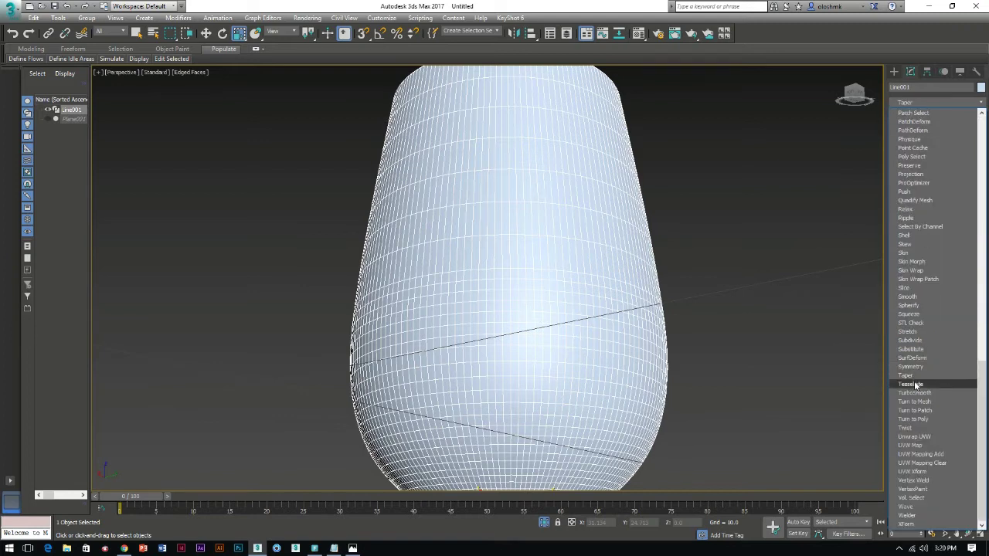
{"action": "left_click", "coordinate": [721, 225]}
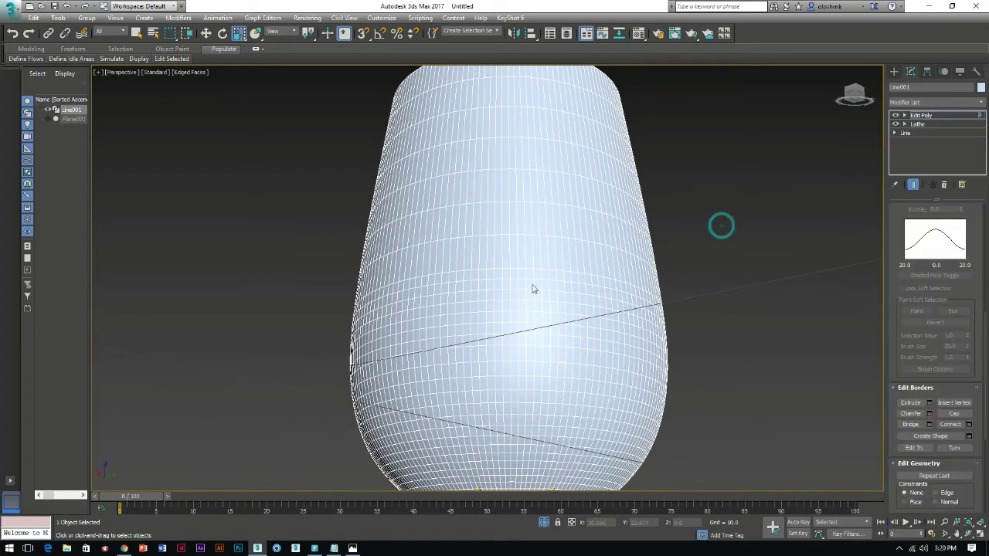
{"action": "left_click", "coordinate": [923, 116]}
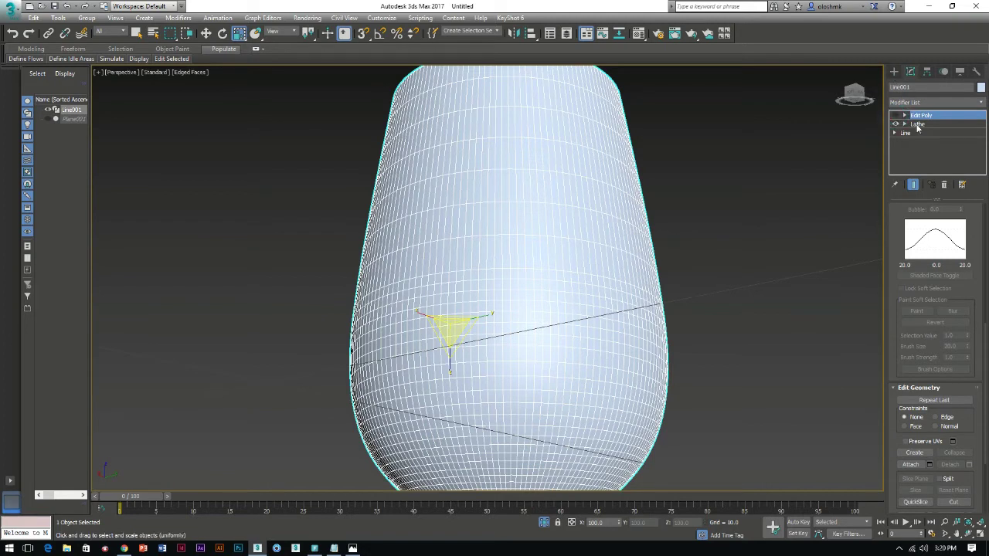
{"action": "left_click", "coordinate": [917, 125]}
{"action": "left_click", "coordinate": [545, 304]}
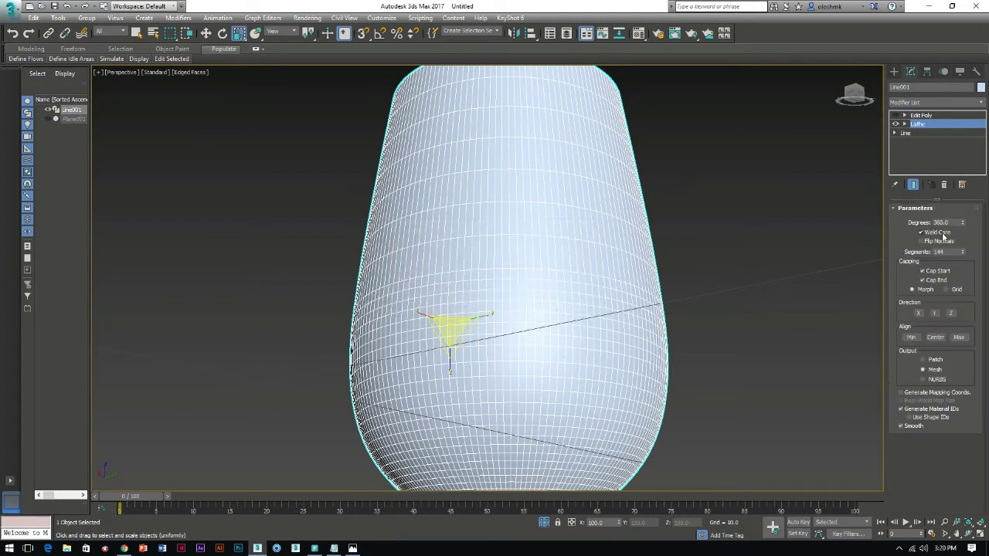
- Set the Lathe segments to 36 and delete the Edit Poly modifier from the stack
{"action": "type", "text": "36"}
{"action": "key", "text": "Return"}
{"action": "mouse_move", "coordinate": [722, 158]}
{"action": "middle_mouse_down", "text": "alt"}
{"action": "mouse_move", "coordinate": [544, 206]}
{"action": "mouse_move", "coordinate": [644, 233]}
{"action": "middle_mouse_up", "text": "alt"}
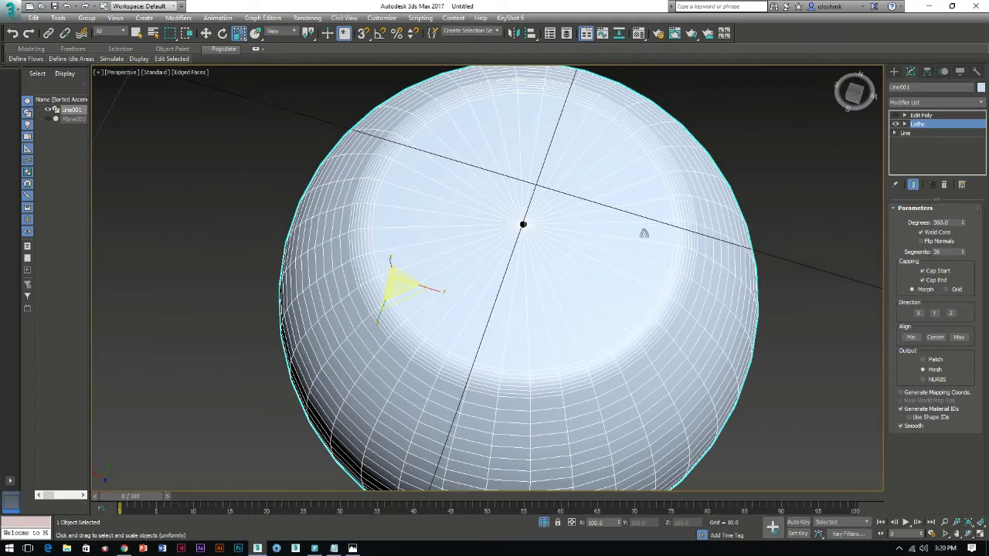
{"action": "left_click", "coordinate": [897, 116]}
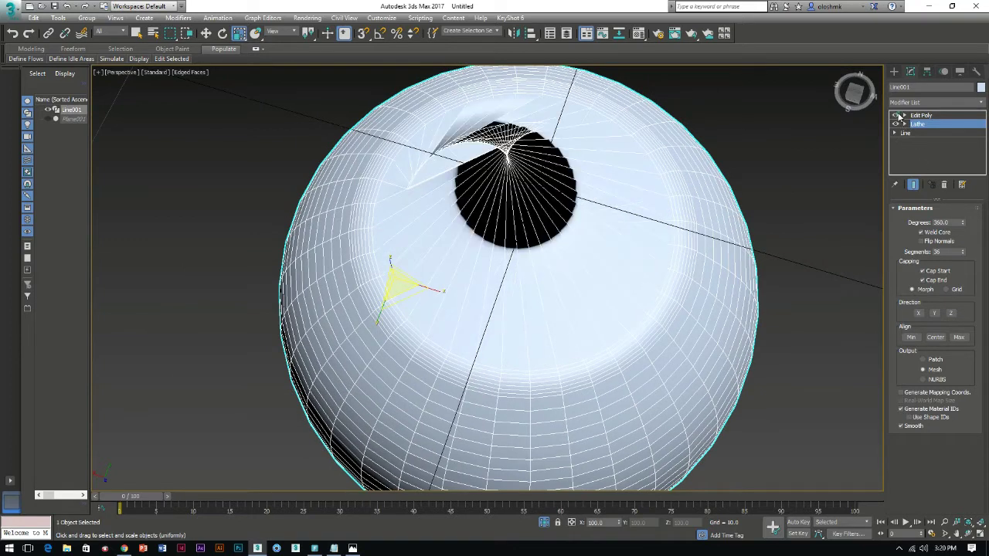
{"action": "left_click", "coordinate": [920, 115]}
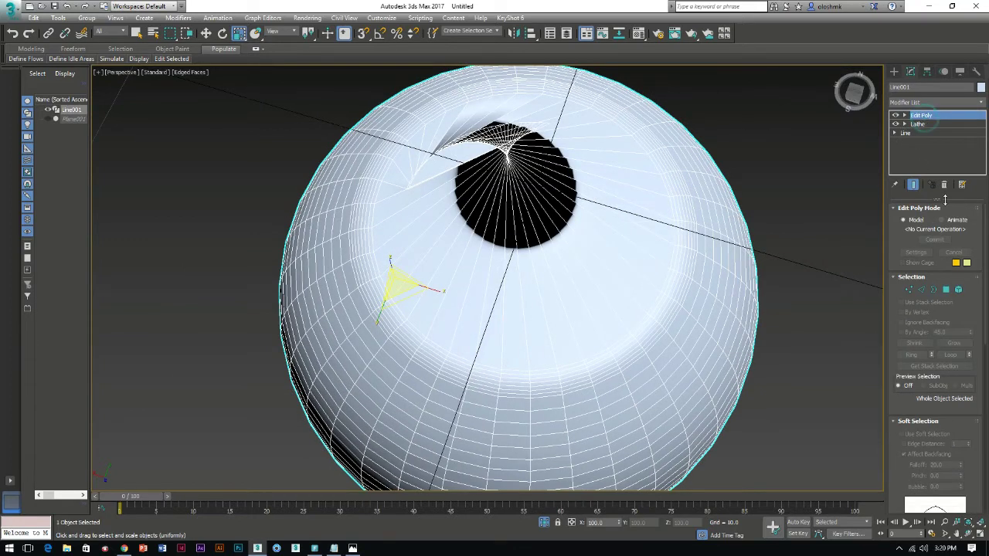
{"action": "left_click", "coordinate": [943, 185]}
{"action": "left_click", "coordinate": [913, 103]}
- Add a new Edit Poly above Lathe and select the central 36-edge border loop
{"action": "key", "text": "e"}
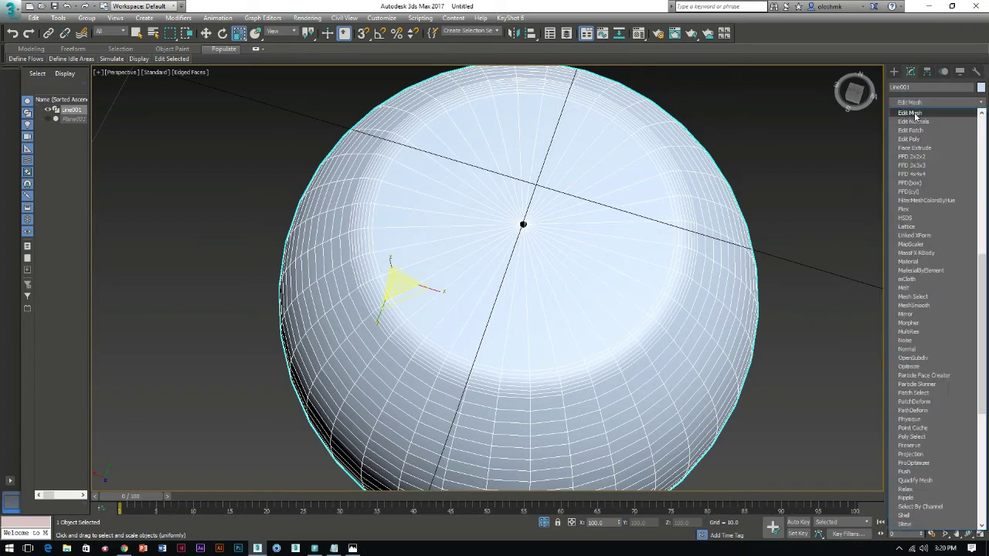
{"action": "left_click", "coordinate": [914, 139]}
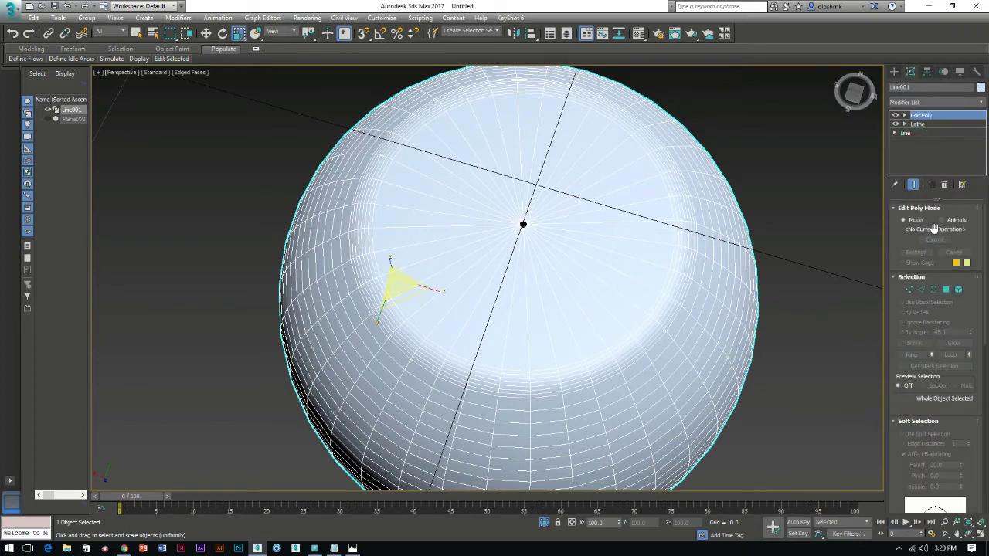
{"action": "left_click", "coordinate": [934, 293]}
{"action": "double_click", "coordinate": [525, 224]}
- Scale the loop to widen the opening, then raise it into a recess
{"action": "mouse_move", "coordinate": [526, 224]}
{"action": "left_mouse_down"}
{"action": "mouse_move", "coordinate": [241, 245]}
{"action": "mouse_move", "coordinate": [237, 121]}
{"action": "left_mouse_up"}
{"action": "mouse_move", "coordinate": [583, 280]}
{"action": "middle_mouse_down", "text": "alt"}
{"action": "mouse_move", "coordinate": [582, 370]}
{"action": "mouse_move", "coordinate": [571, 309]}
{"action": "middle_mouse_up", "text": "alt"}
{"action": "key", "text": "w"}
{"action": "left_click_drag", "start_coordinate": [524, 198], "coordinate": [522, 240]}
{"action": "key", "text": "r"}
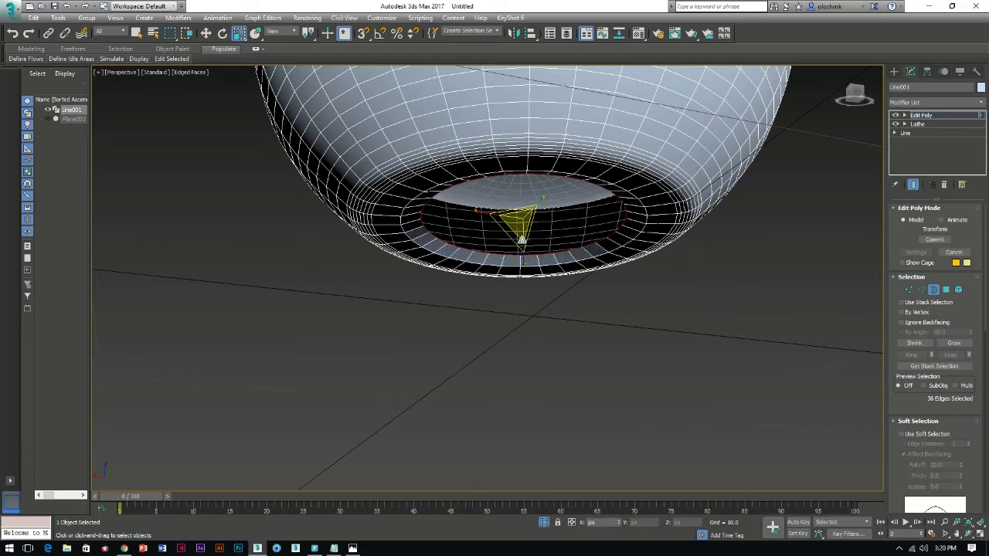
{"action": "middle_click_drag", "start_coordinate": [522, 240], "coordinate": [526, 208], "text": "alt"}
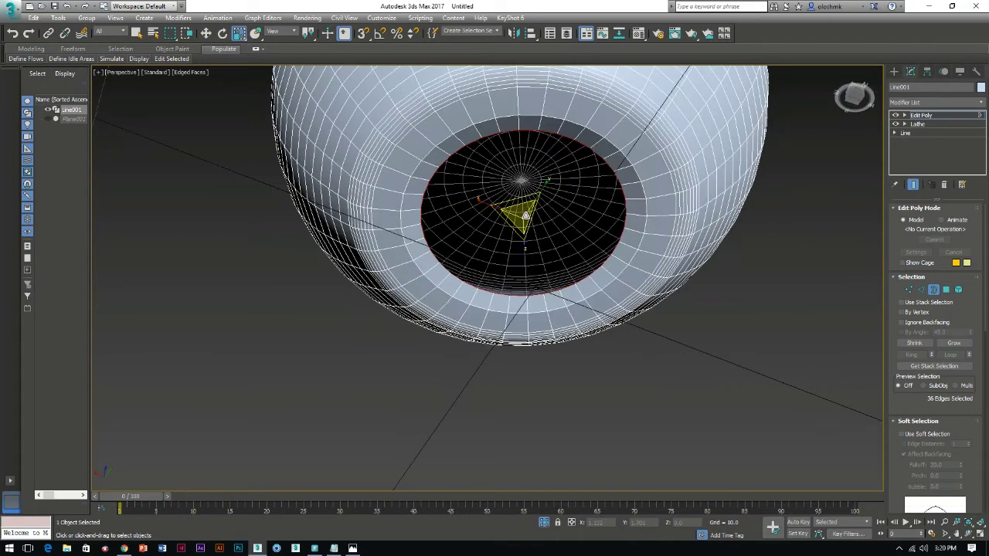
{"action": "key", "text": "w"}
{"action": "middle_click_drag", "start_coordinate": [525, 216], "coordinate": [527, 205], "text": "alt"}
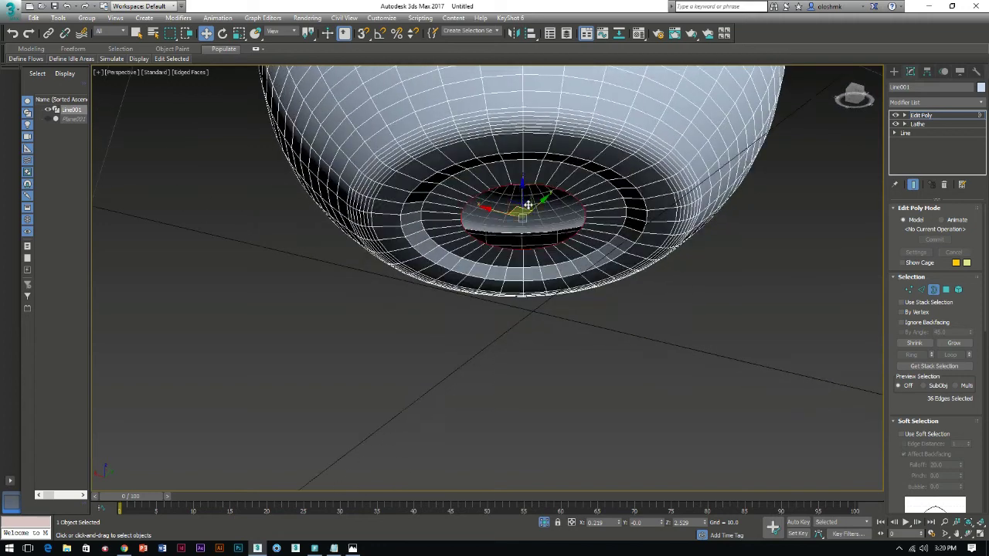
{"action": "left_click_drag", "start_coordinate": [522, 193], "coordinate": [523, 183]}
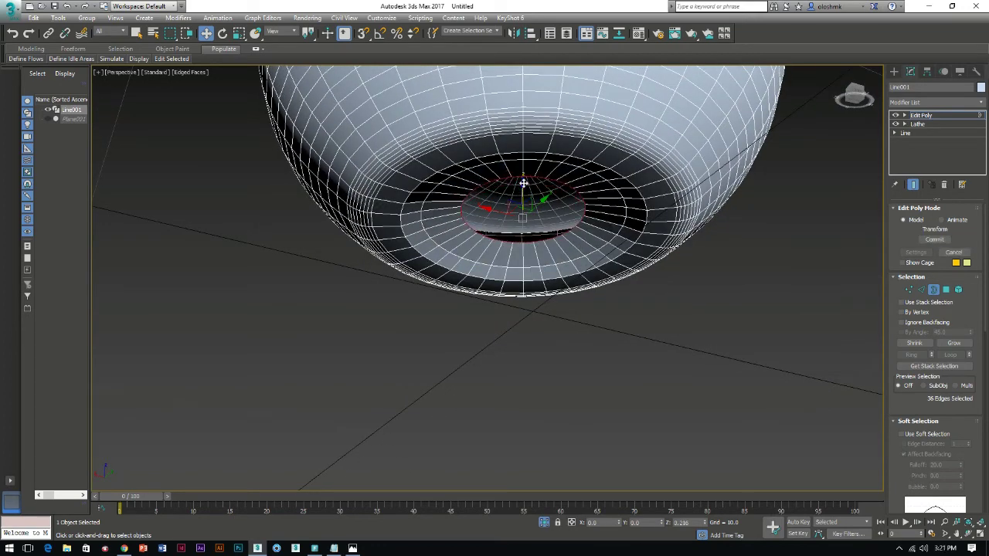
{"action": "middle_click_drag", "start_coordinate": [523, 182], "coordinate": [422, 206], "text": "alt"}
- Ring an edge near the base opening and connect a new loop, sliding it outward
{"action": "left_click", "coordinate": [921, 289]}
{"action": "left_click", "coordinate": [410, 281]}
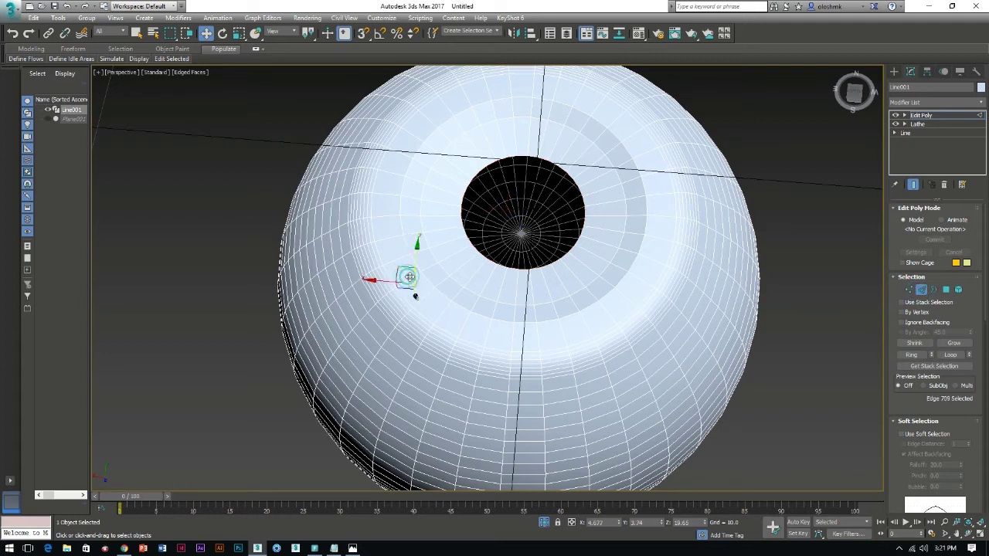
{"action": "left_click", "coordinate": [403, 275]}
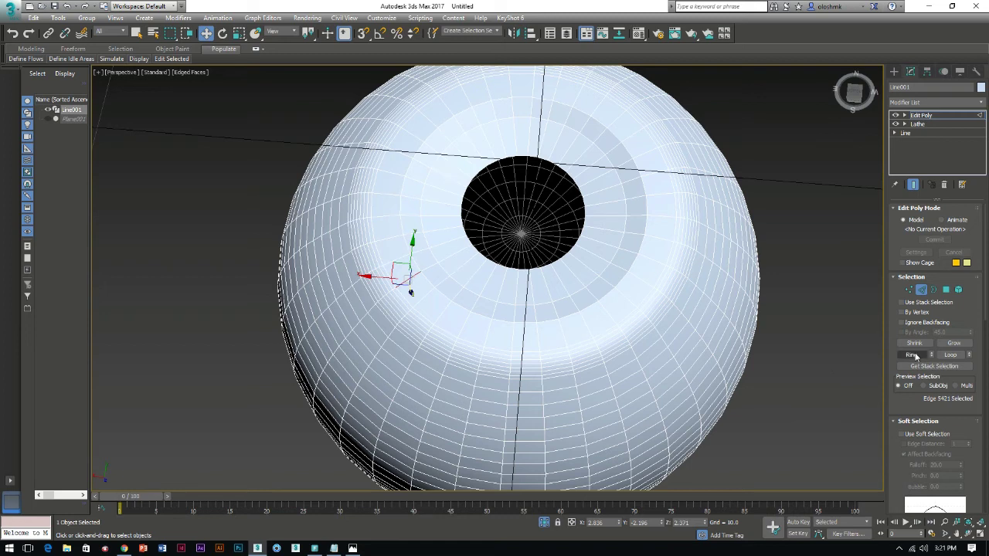
{"action": "left_click", "coordinate": [913, 355]}
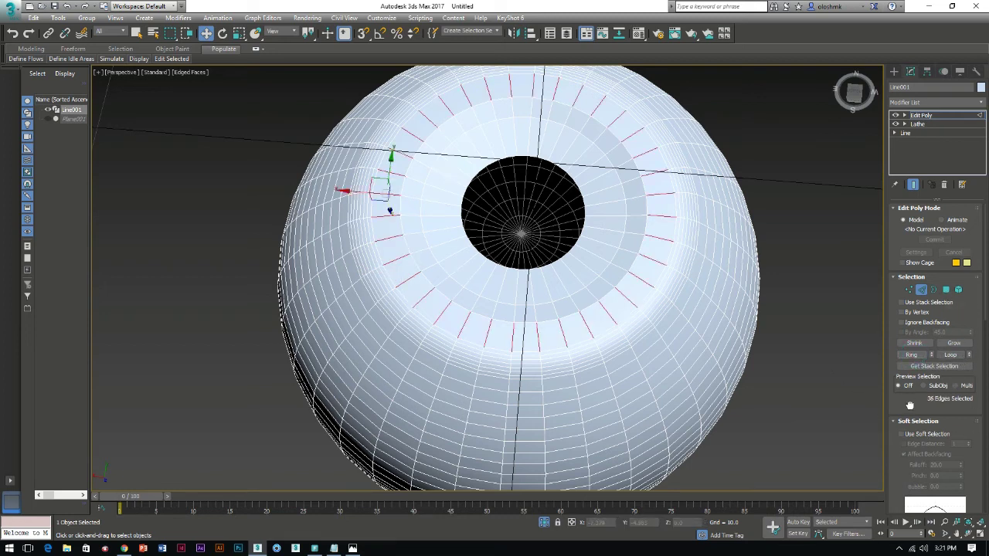
{"action": "scroll", "coordinate": [909, 406], "scroll_direction": "down", "scroll_amount": 5}
{"action": "scroll", "coordinate": [909, 405], "scroll_direction": "down", "scroll_amount": 1}
{"action": "scroll", "coordinate": [909, 406], "scroll_direction": "up", "scroll_amount": 6}
{"action": "scroll", "coordinate": [919, 351], "scroll_direction": "down", "scroll_amount": 2}
{"action": "scroll", "coordinate": [935, 344], "scroll_direction": "down", "scroll_amount": 5}
{"action": "scroll", "coordinate": [958, 332], "scroll_direction": "down", "scroll_amount": 5}
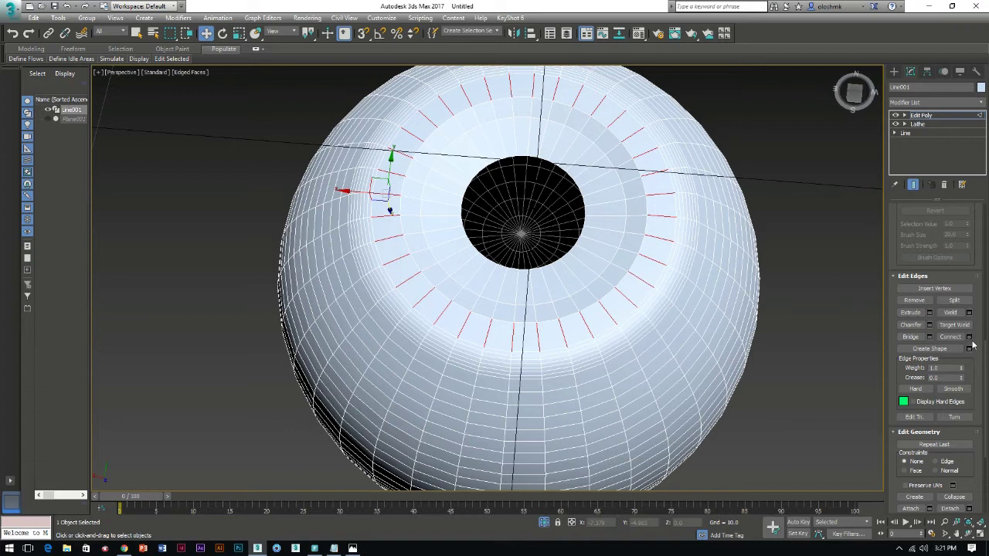
{"action": "left_click", "coordinate": [968, 338]}
{"action": "mouse_move", "coordinate": [495, 313]}
{"action": "left_mouse_down"}
{"action": "mouse_move", "coordinate": [492, 371]}
{"action": "mouse_move", "coordinate": [492, 147]}
{"action": "left_mouse_up"}
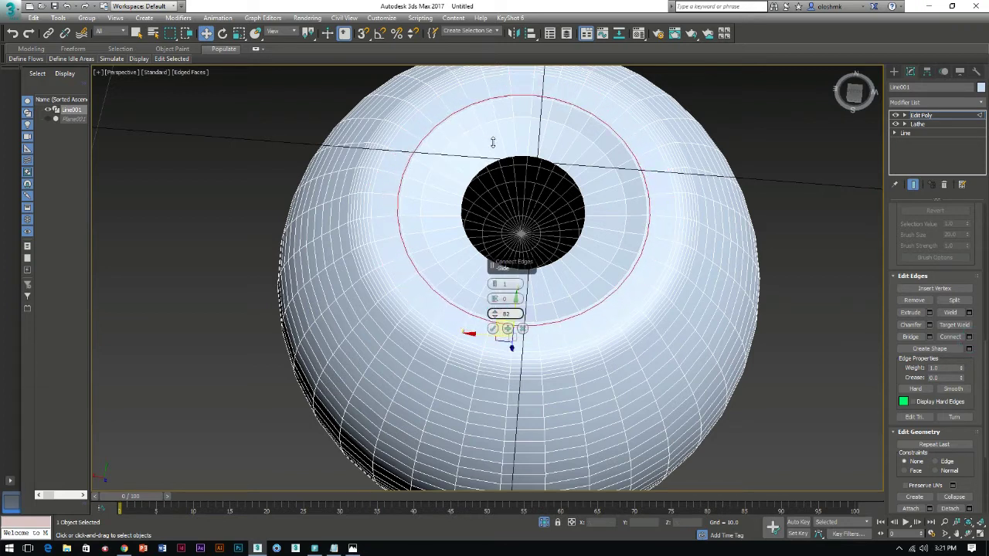
{"action": "left_click", "coordinate": [493, 327]}
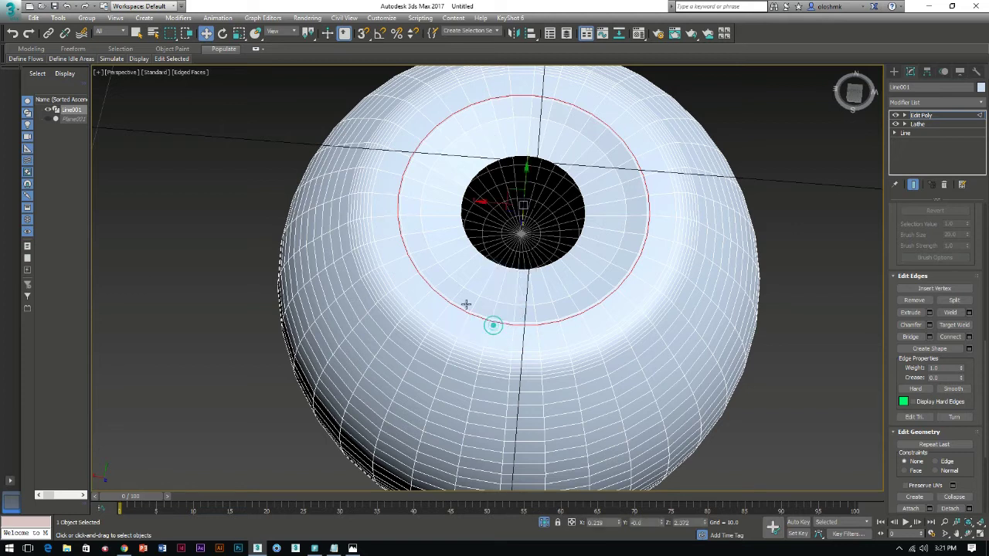
- Ring an edge below the opening and connect a second loop slid toward the rim (slide 78)
{"action": "left_click", "coordinate": [458, 292]}
{"action": "left_click", "coordinate": [473, 305]}
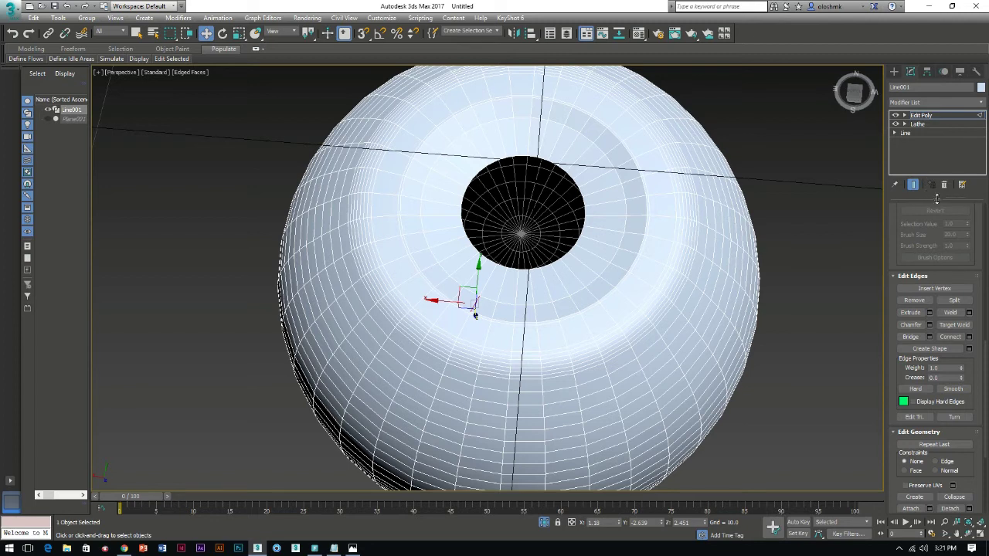
{"action": "key", "text": "alt+r"}
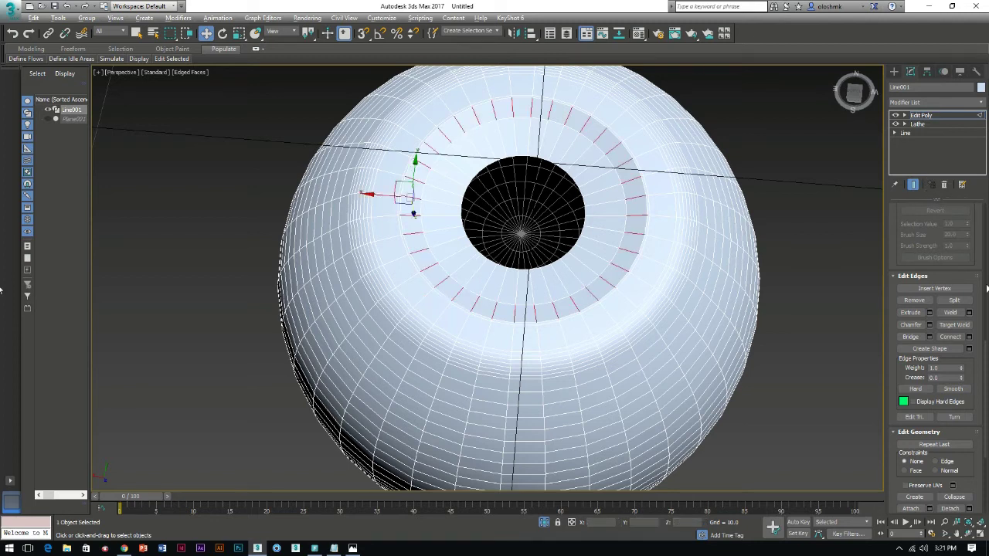
{"action": "left_click", "coordinate": [968, 337]}
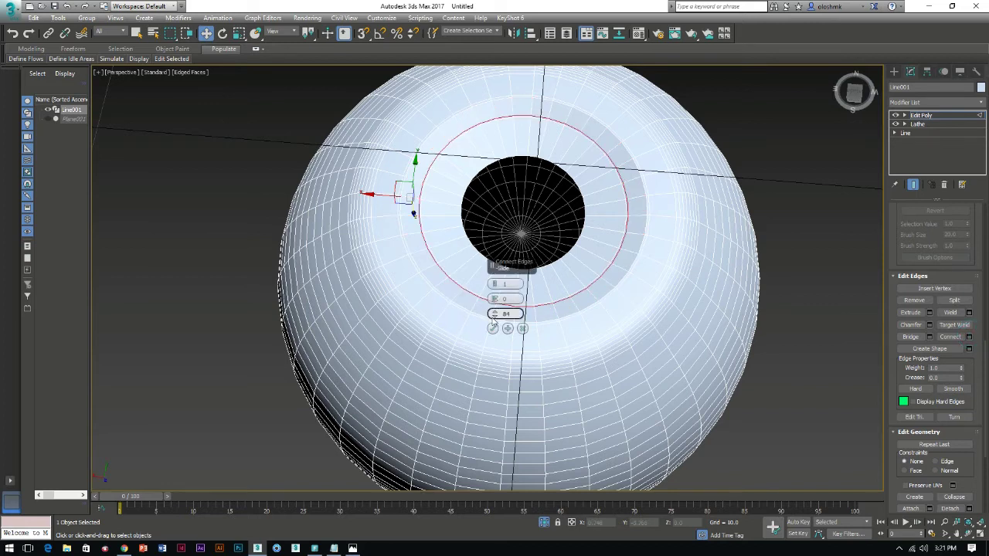
{"action": "mouse_move", "coordinate": [495, 314]}
{"action": "left_mouse_down"}
{"action": "mouse_move", "coordinate": [499, 61]}
{"action": "mouse_move", "coordinate": [507, 89]}
{"action": "left_mouse_up"}
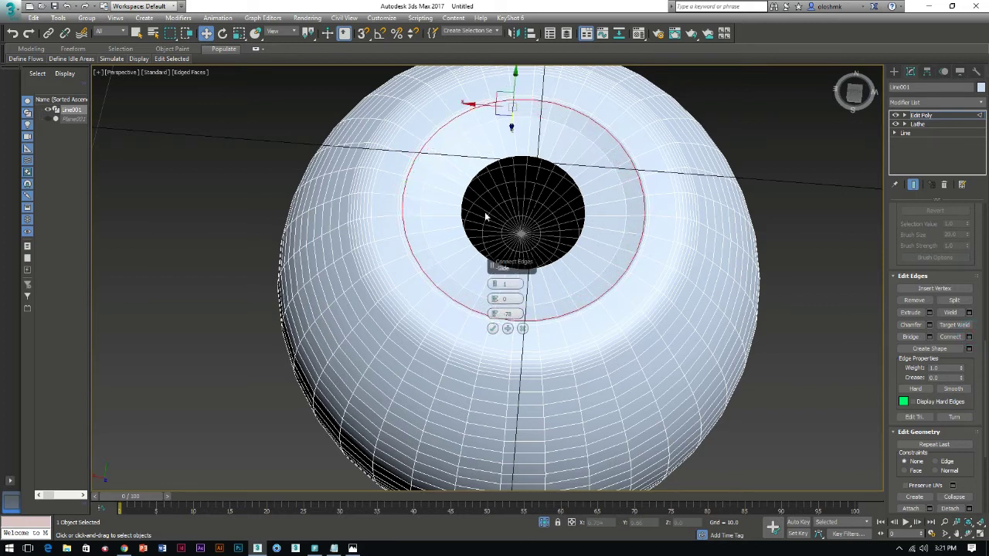
{"action": "left_click", "coordinate": [492, 329]}
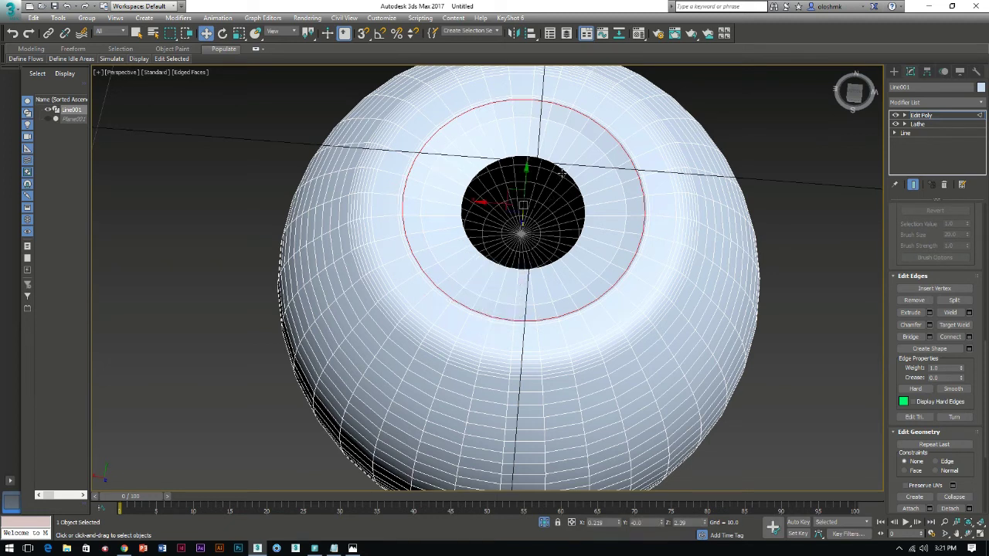
- Select the edges at the hole's rim and try a Bridge, then undo it
{"action": "key", "text": "3"}
{"action": "left_click", "coordinate": [563, 168]}
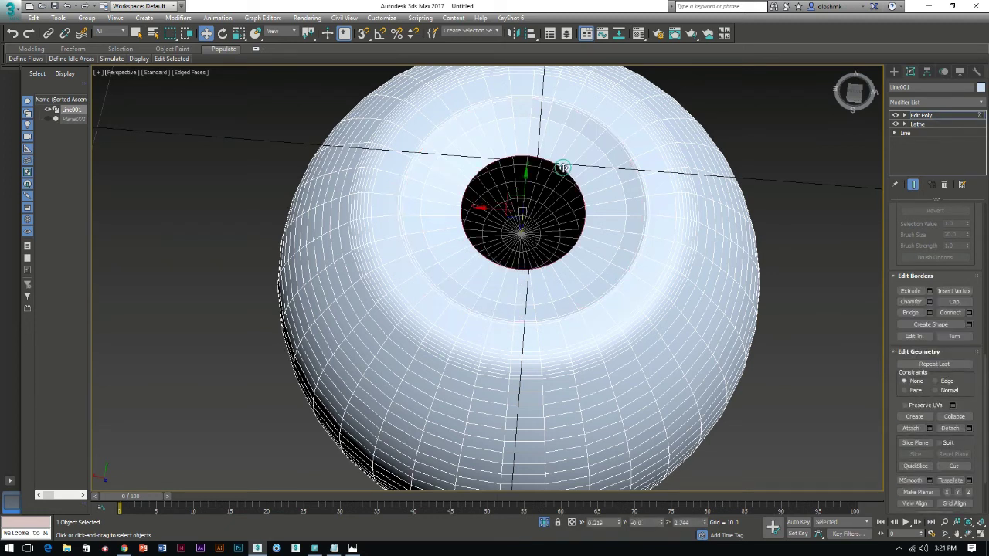
{"action": "scroll", "coordinate": [543, 168], "scroll_direction": "up", "scroll_amount": 4}
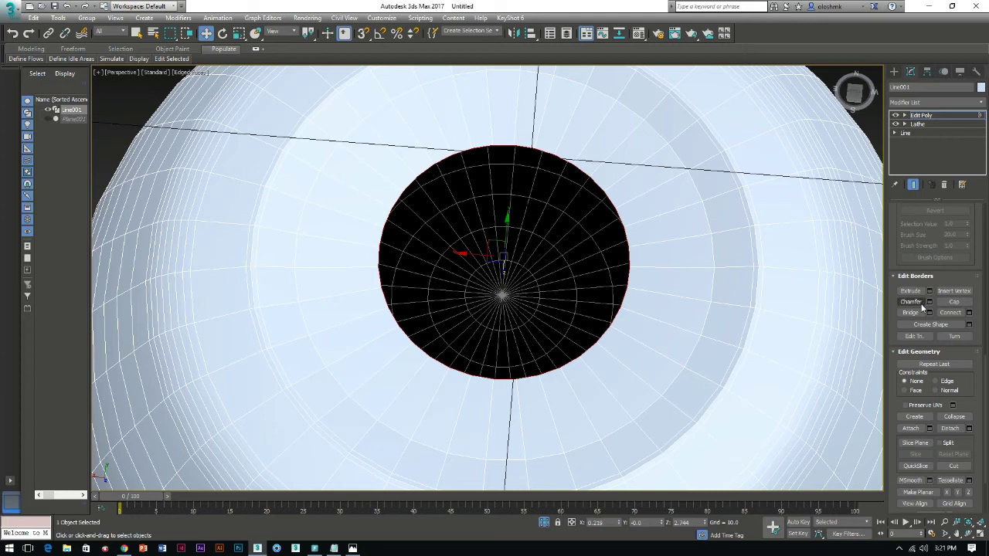
{"action": "key", "text": "2"}
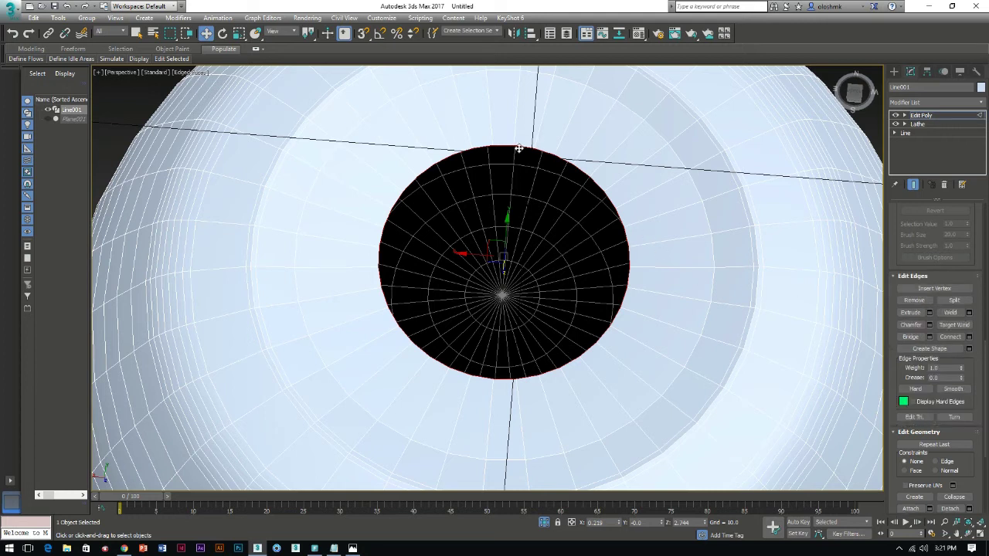
{"action": "left_click", "coordinate": [520, 147]}
{"action": "left_click", "coordinate": [520, 147]}
{"action": "left_click", "coordinate": [478, 377]}
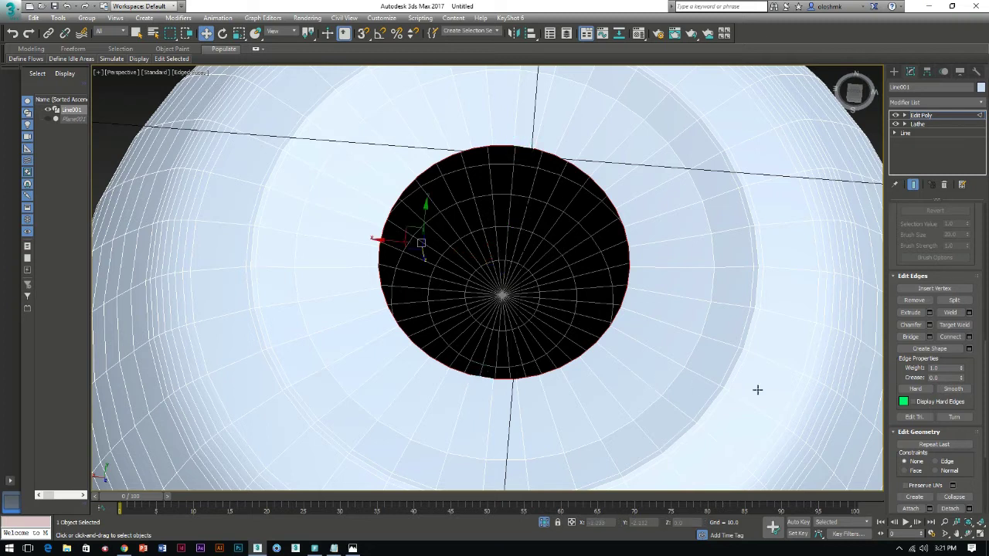
{"action": "left_click", "coordinate": [912, 337]}
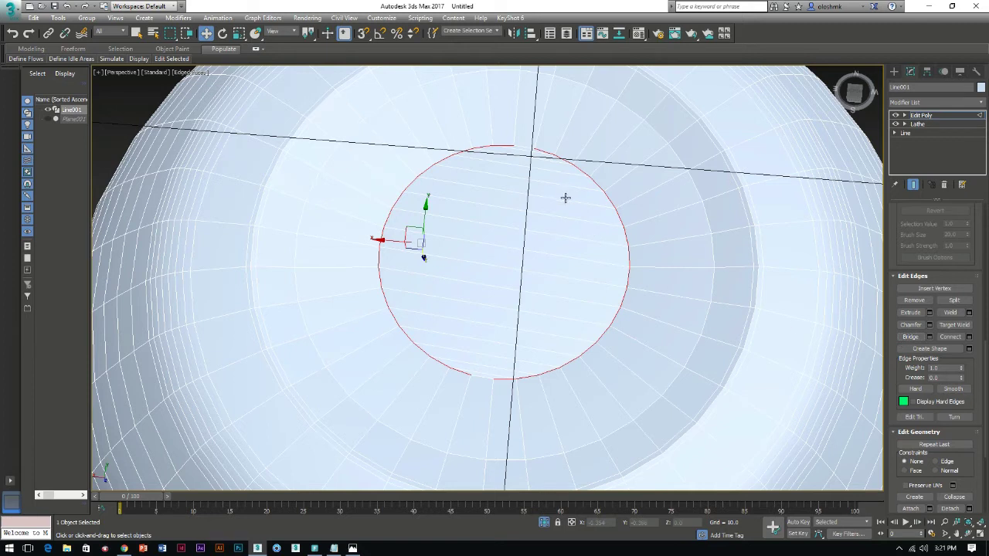
{"action": "key", "text": "ctrl+z"}
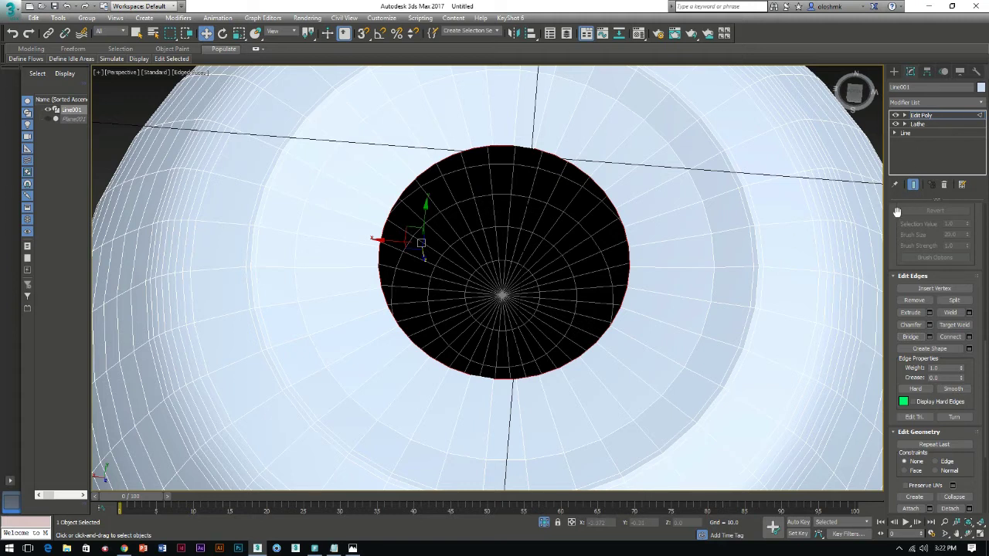
- Select the hole's border and scale it down to a small central opening
{"action": "scroll", "coordinate": [896, 212], "scroll_direction": "up", "scroll_amount": 3}
{"action": "scroll", "coordinate": [920, 268], "scroll_direction": "up", "scroll_amount": 3}
{"action": "scroll", "coordinate": [919, 268], "scroll_direction": "up", "scroll_amount": 3}
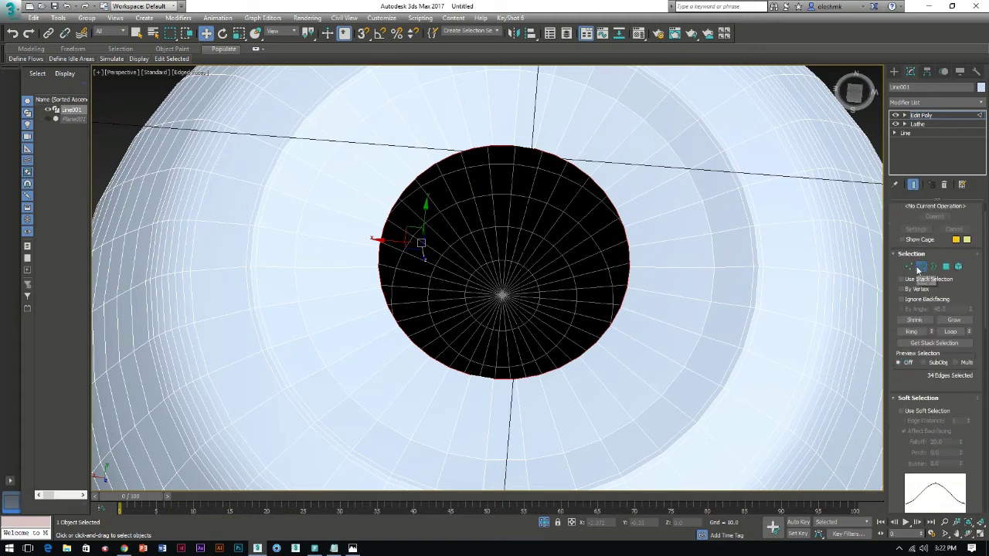
{"action": "left_click", "coordinate": [908, 266]}
{"action": "left_click", "coordinate": [922, 268]}
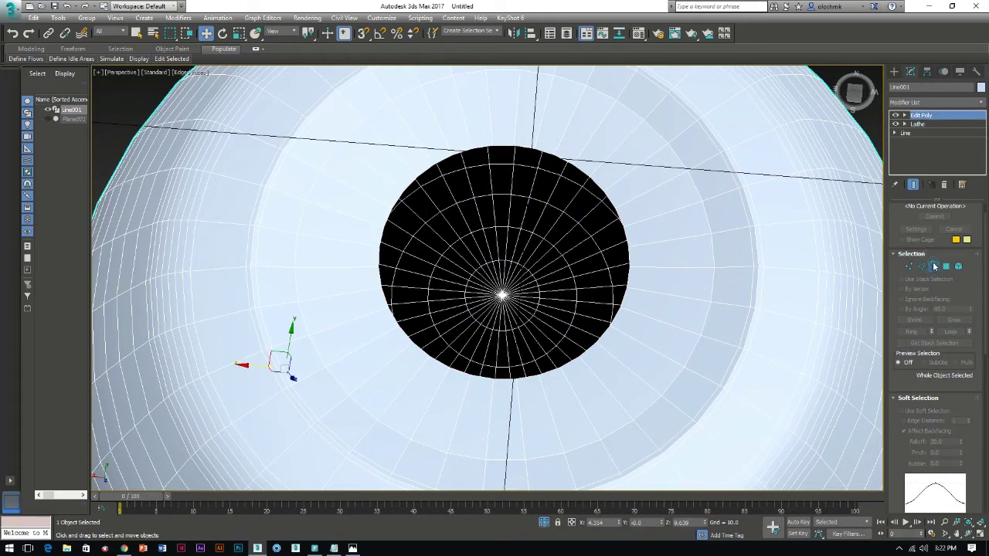
{"action": "left_click", "coordinate": [934, 266]}
{"action": "left_click", "coordinate": [566, 164]}
{"action": "key", "text": "r"}
{"action": "mouse_move", "coordinate": [533, 203]}
{"action": "left_mouse_down"}
{"action": "mouse_move", "coordinate": [556, 270]}
{"action": "mouse_move", "coordinate": [435, 331]}
{"action": "left_mouse_up"}
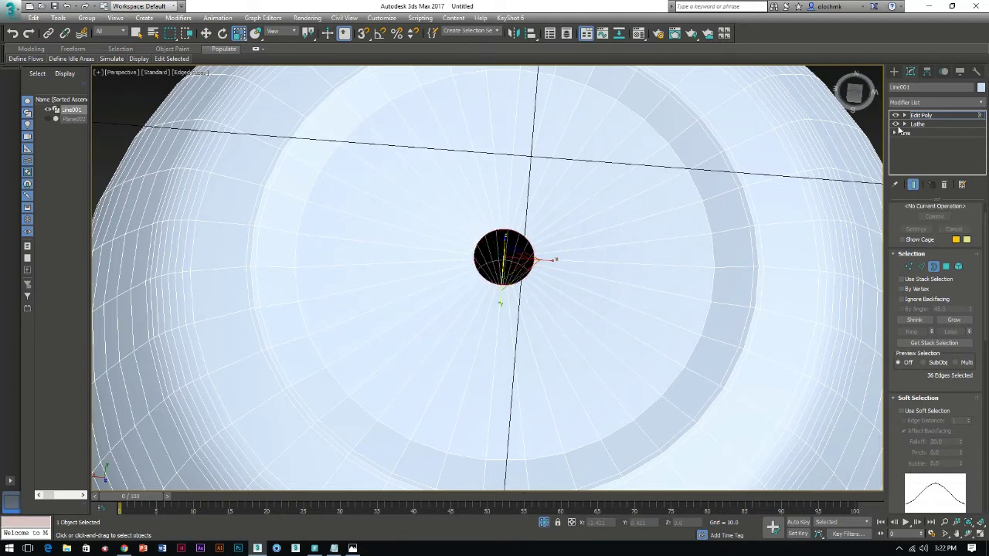
- Open the Modifier List and jump to entries starting with T
{"action": "left_click", "coordinate": [909, 105]}
{"action": "key", "text": "t"}
{"action": "left_click", "coordinate": [908, 104]}
{"action": "left_click", "coordinate": [909, 103]}
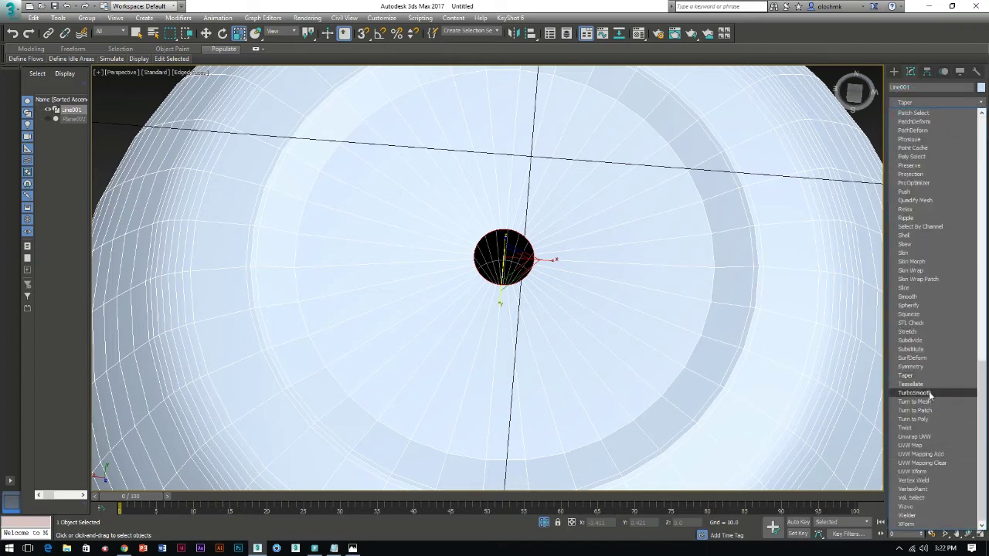
- Add TurboSmooth to the glass with Iterations set to 2
{"action": "left_click", "coordinate": [927, 392]}
{"action": "middle_click_drag", "start_coordinate": [661, 319], "coordinate": [764, 325], "text": "alt"}
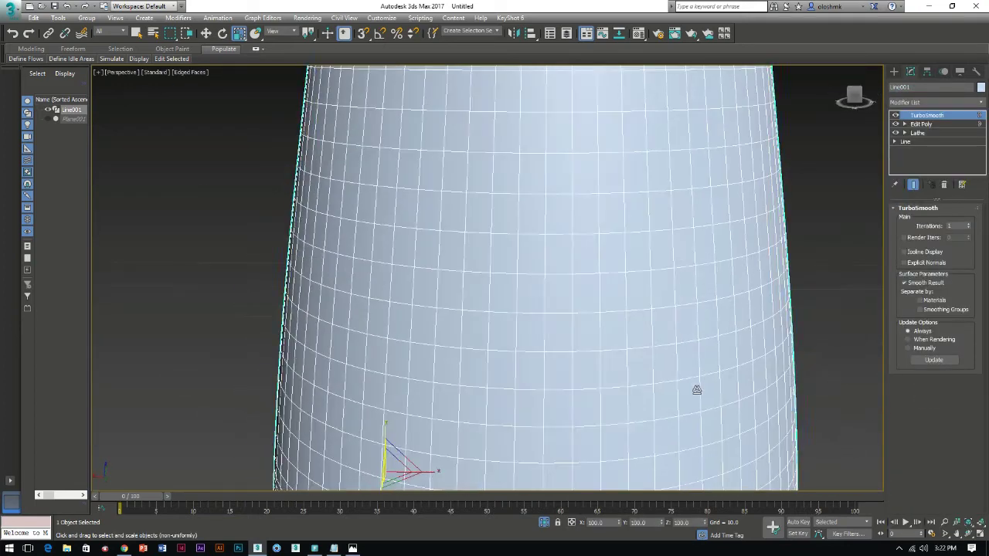
{"action": "left_click", "coordinate": [970, 224]}
{"action": "mouse_move", "coordinate": [701, 296]}
{"action": "middle_mouse_down", "text": "alt"}
{"action": "mouse_move", "coordinate": [629, 163]}
{"action": "mouse_move", "coordinate": [578, 228]}
{"action": "mouse_move", "coordinate": [567, 327]}
{"action": "middle_mouse_up", "text": "alt"}
{"action": "scroll", "coordinate": [567, 254], "scroll_direction": "up", "scroll_amount": 3}
{"action": "scroll", "coordinate": [665, 190], "scroll_direction": "up", "scroll_amount": 2}
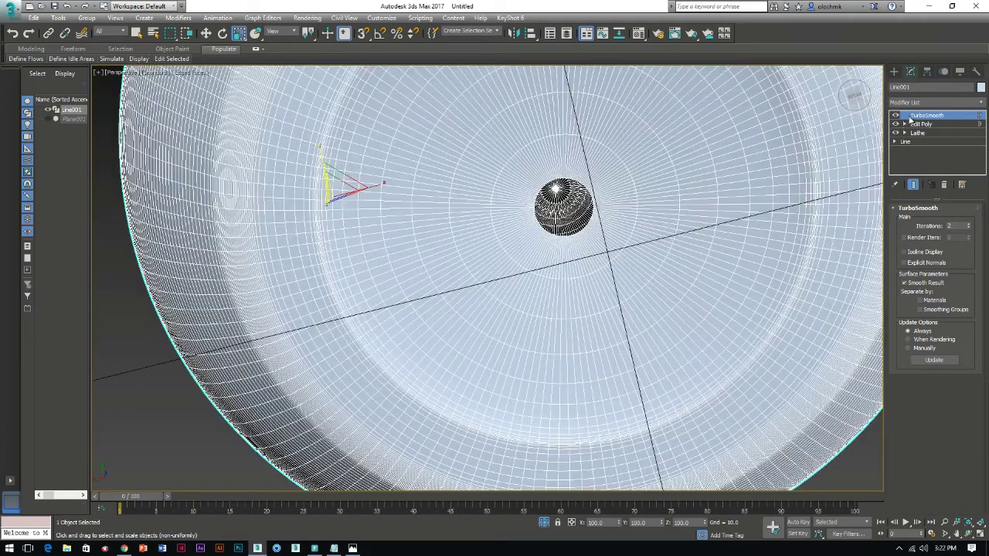
- Add an Edit Poly above TurboSmooth and cap the base hole's open border
{"action": "left_click", "coordinate": [921, 104]}
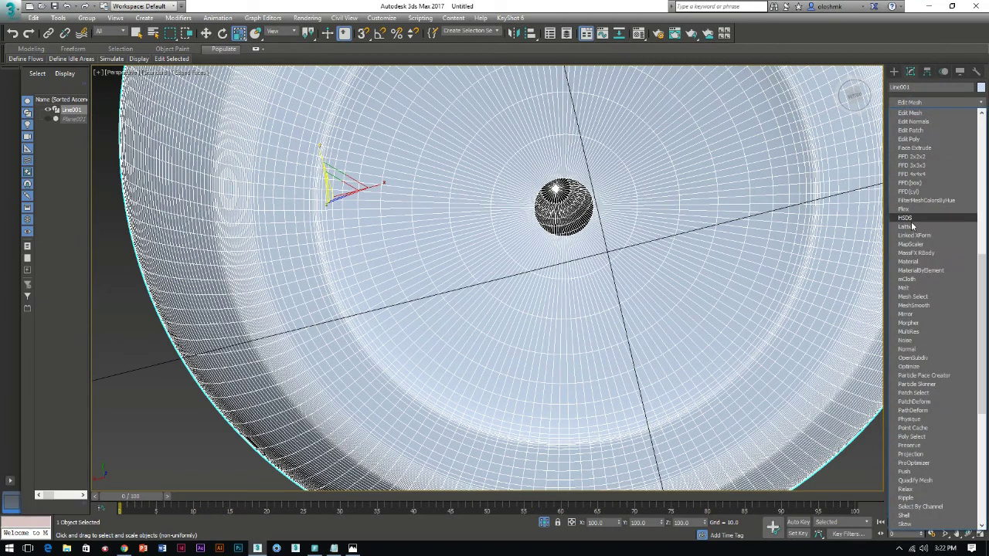
{"action": "left_click", "coordinate": [908, 139]}
{"action": "left_click", "coordinate": [932, 289]}
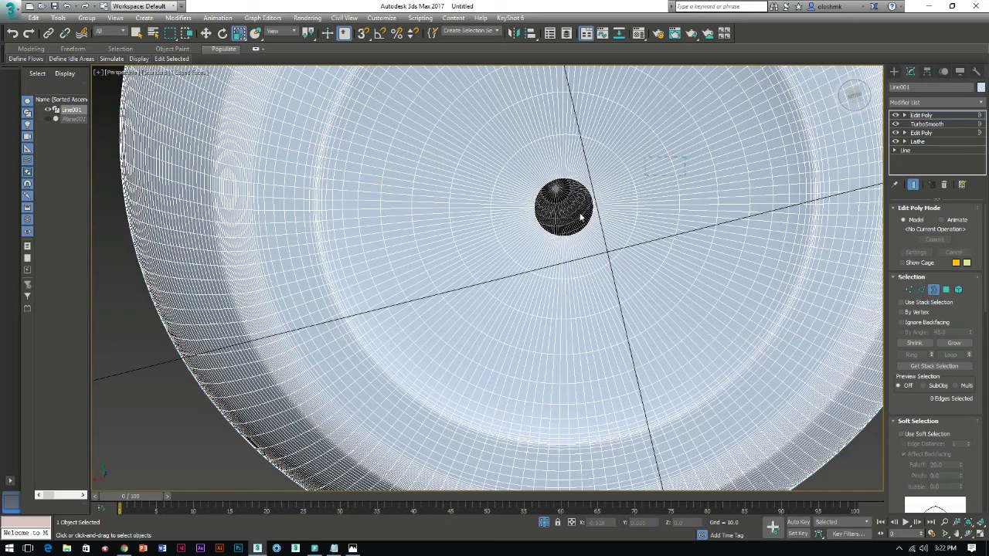
{"action": "scroll", "coordinate": [941, 419], "scroll_direction": "down", "scroll_amount": 3}
{"action": "scroll", "coordinate": [939, 418], "scroll_direction": "down", "scroll_amount": 2}
{"action": "scroll", "coordinate": [939, 418], "scroll_direction": "down", "scroll_amount": 2}
{"action": "left_click", "coordinate": [954, 461]}
{"action": "scroll", "coordinate": [646, 315], "scroll_direction": "down", "scroll_amount": 3}
{"action": "mouse_move", "coordinate": [646, 316]}
{"action": "middle_mouse_down", "text": "alt"}
{"action": "mouse_move", "coordinate": [605, 257]}
{"action": "mouse_move", "coordinate": [619, 278]}
{"action": "middle_mouse_up", "text": "alt"}
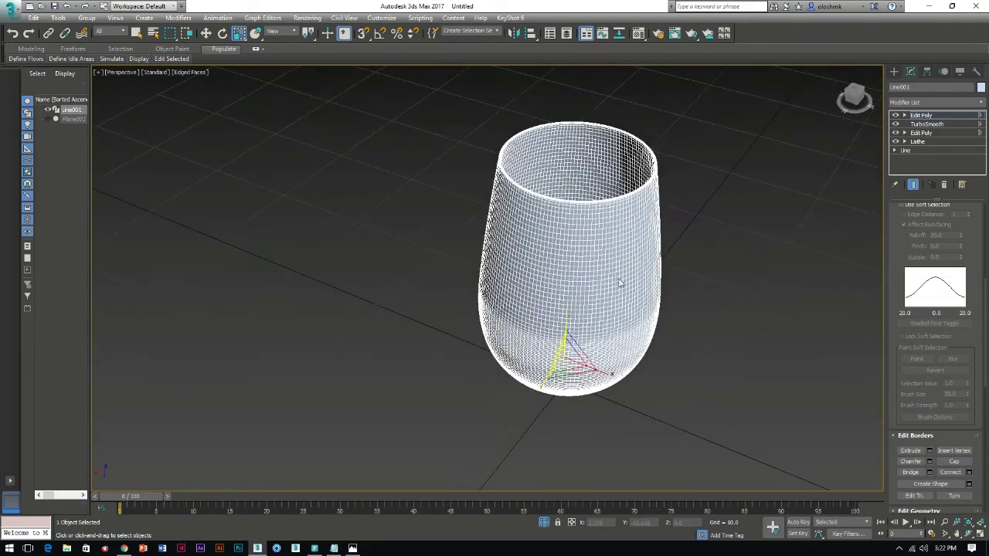
{"action": "left_click", "coordinate": [951, 116]}
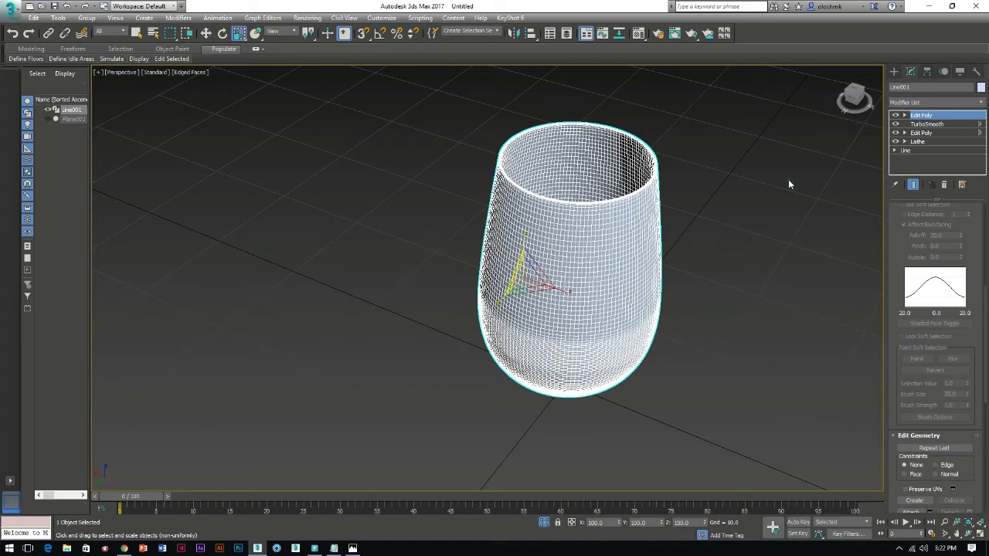
{"action": "scroll", "coordinate": [675, 224], "scroll_direction": "up", "scroll_amount": 3}
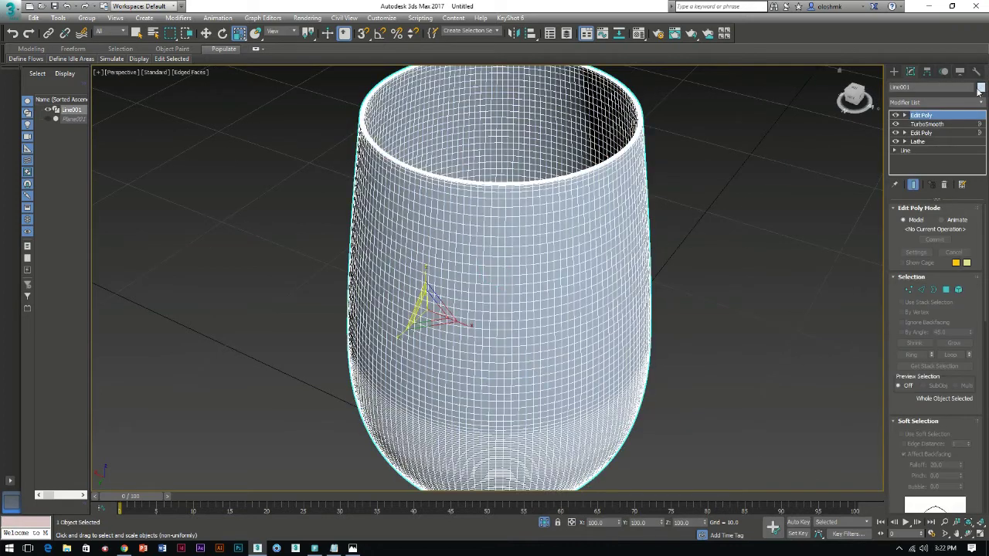
- Set the glass's object colour to black and assign the default grey material
{"action": "left_click", "coordinate": [981, 87]}
{"action": "left_click", "coordinate": [573, 300]}
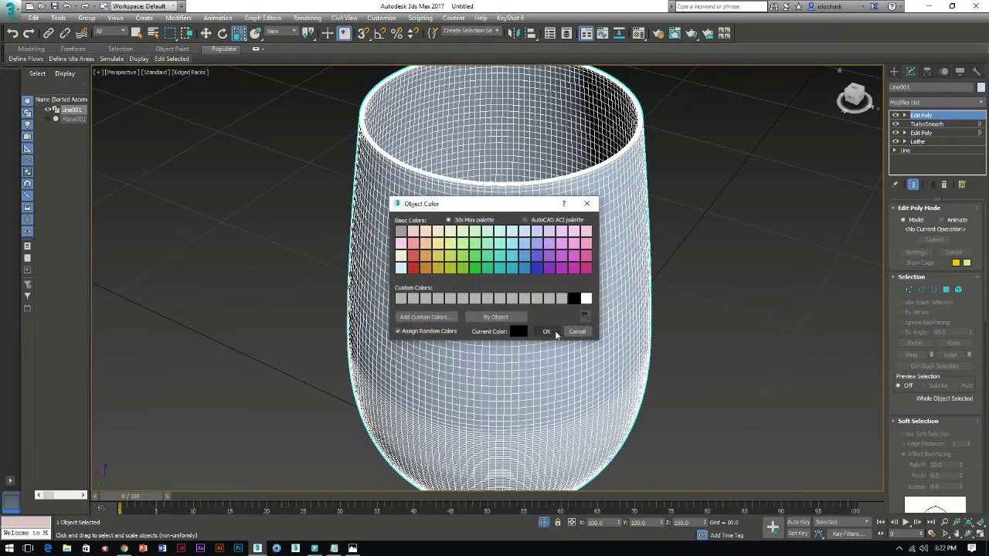
{"action": "left_click", "coordinate": [546, 331]}
{"action": "left_click", "coordinate": [642, 34]}
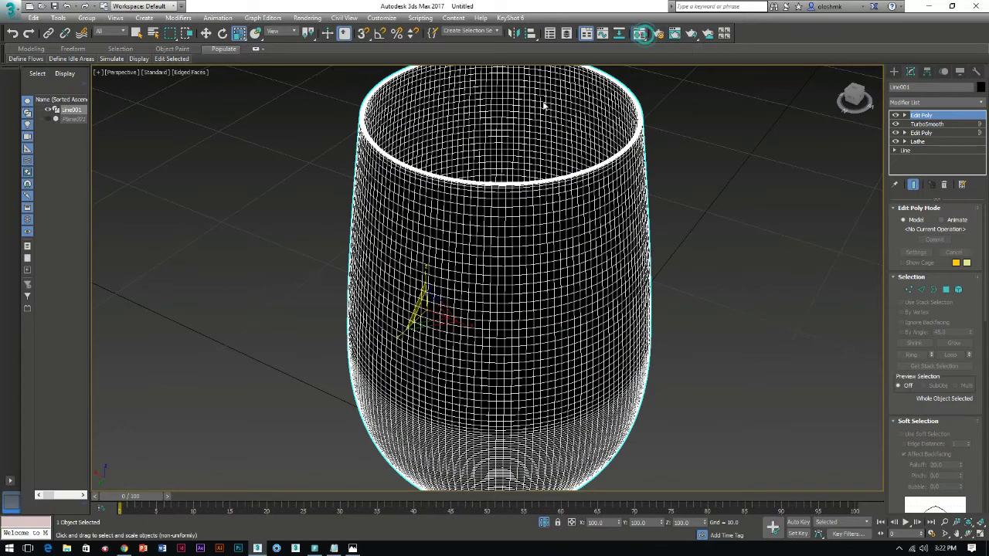
{"action": "left_click", "coordinate": [40, 216]}
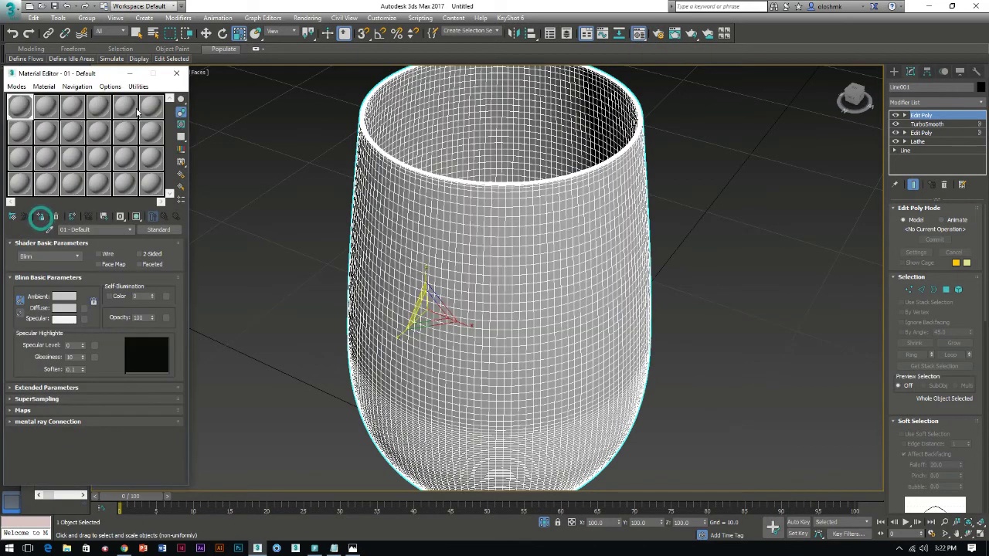
{"action": "left_click", "coordinate": [176, 73]}
{"action": "left_click", "coordinate": [235, 192]}
{"action": "mouse_move", "coordinate": [281, 223]}
{"action": "middle_mouse_down", "text": "alt"}
{"action": "mouse_move", "coordinate": [556, 324]}
{"action": "mouse_move", "coordinate": [506, 271]}
{"action": "mouse_move", "coordinate": [571, 228]}
{"action": "middle_mouse_up", "text": "alt"}
{"action": "scroll", "coordinate": [556, 324], "scroll_direction": "up", "scroll_amount": 5}
{"action": "left_click", "coordinate": [502, 329]}
{"action": "scroll", "coordinate": [502, 329], "scroll_direction": "down", "scroll_amount": 5}
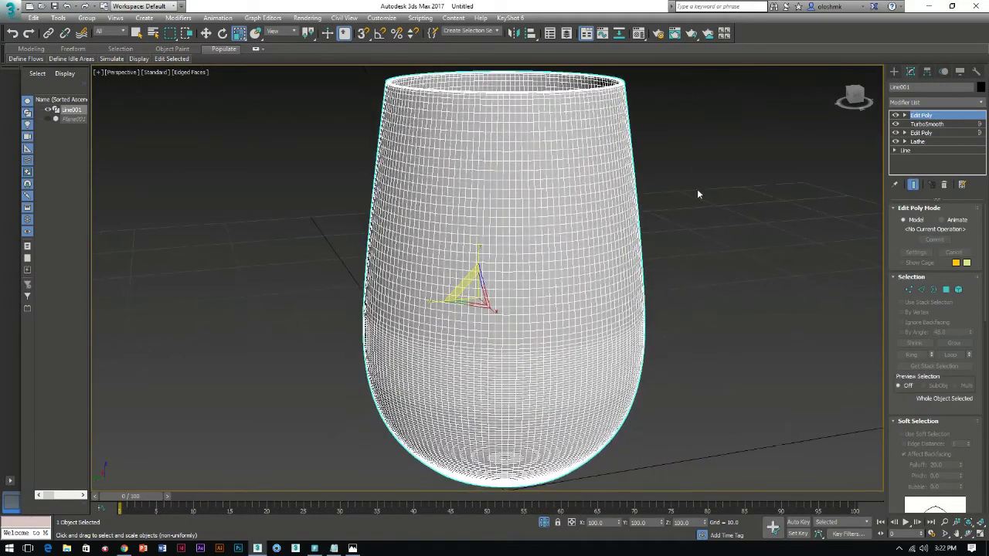
- Rename the object from Line001 to 'wine glass'
{"action": "left_click", "coordinate": [923, 89]}
{"action": "type", "text": "s"}
{"action": "key", "text": "Return"}
- Clone the wine glass as an independent copy named 'wine'
{"action": "left_click", "coordinate": [752, 222]}
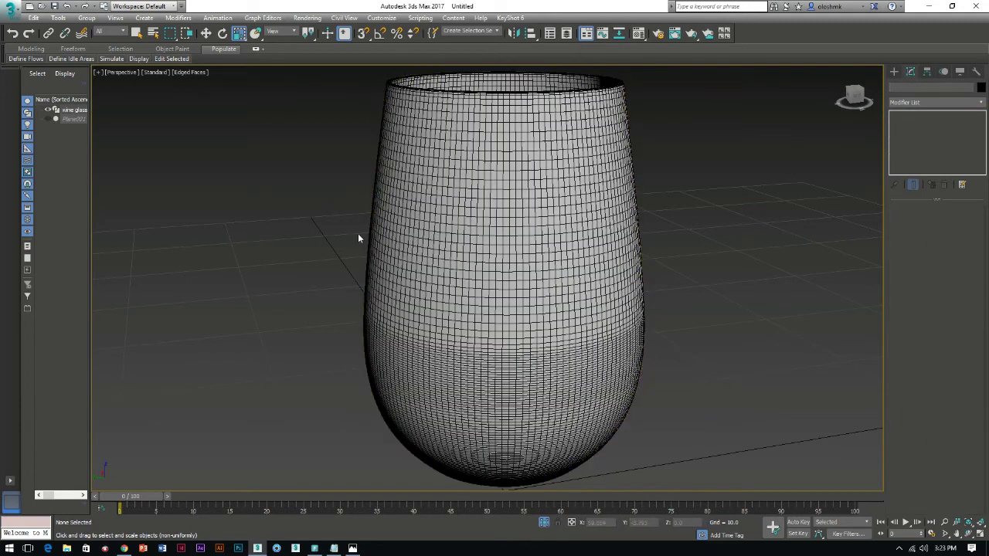
{"action": "left_click", "coordinate": [385, 242]}
{"action": "mouse_move", "coordinate": [447, 239]}
{"action": "middle_mouse_down", "text": "alt"}
{"action": "mouse_move", "coordinate": [673, 255]}
{"action": "mouse_move", "coordinate": [638, 305]}
{"action": "mouse_move", "coordinate": [630, 207]}
{"action": "mouse_move", "coordinate": [583, 206]}
{"action": "middle_mouse_up", "text": "alt"}
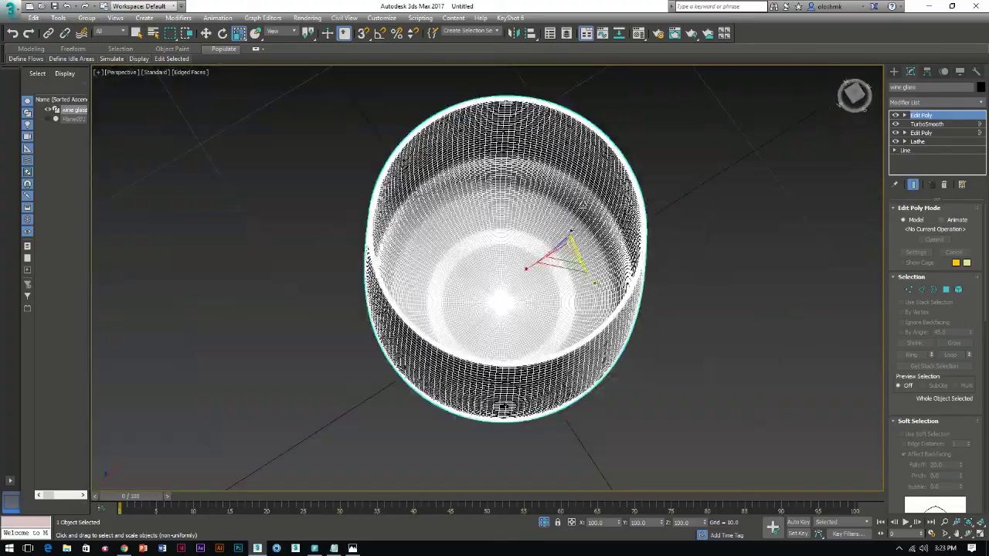
{"action": "key", "text": "ctrl+v"}
{"action": "left_click", "coordinate": [466, 248]}
{"action": "left_click", "coordinate": [466, 314]}
{"action": "left_click", "coordinate": [931, 87]}
{"action": "type", "text": "wi"}
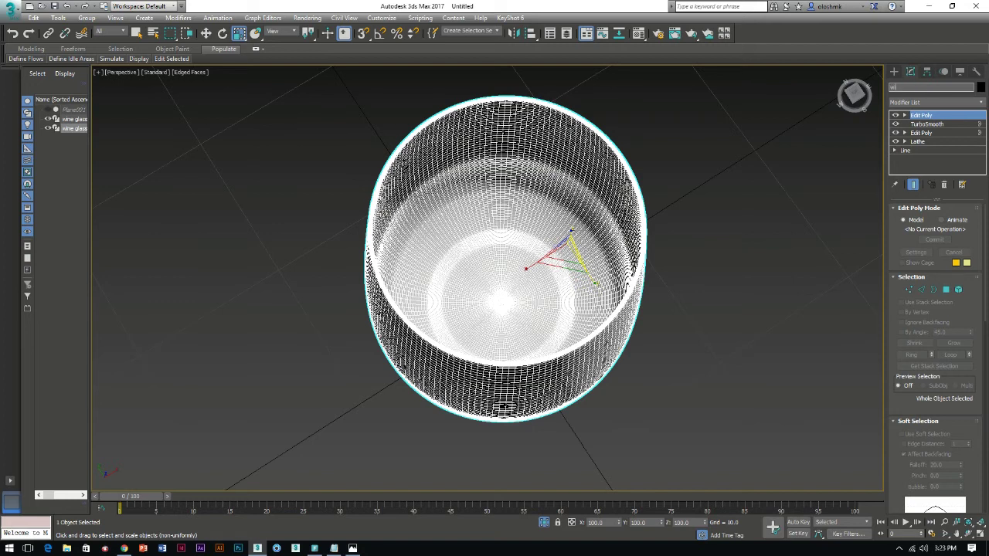
{"action": "key", "text": "Return"}
- Hide the original glass and convert the 'wine' copy to an Editable Poly
{"action": "left_click", "coordinate": [48, 119]}
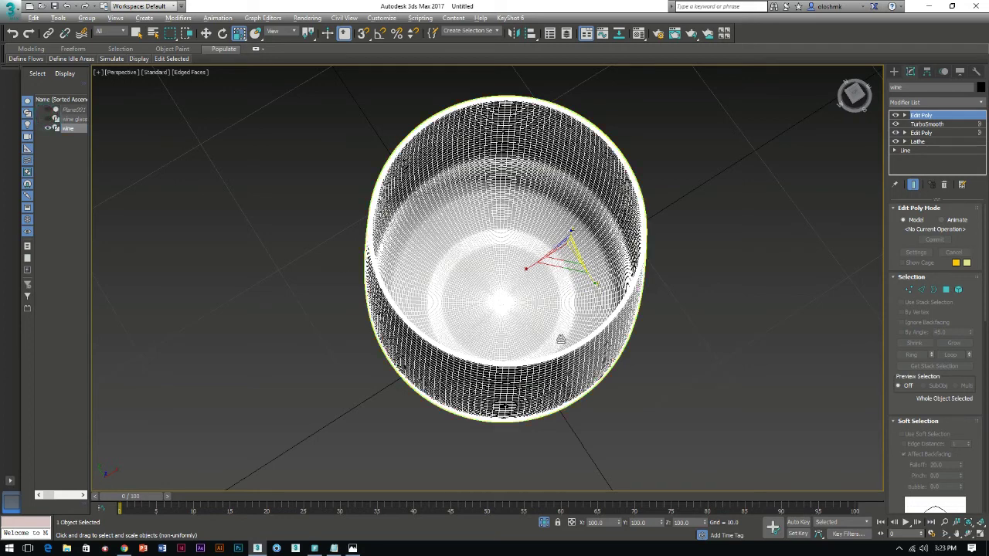
{"action": "middle_click_drag", "start_coordinate": [474, 319], "coordinate": [559, 279], "text": "alt"}
{"action": "right_click", "coordinate": [558, 228]}
{"action": "mouse_move", "coordinate": [587, 332]}
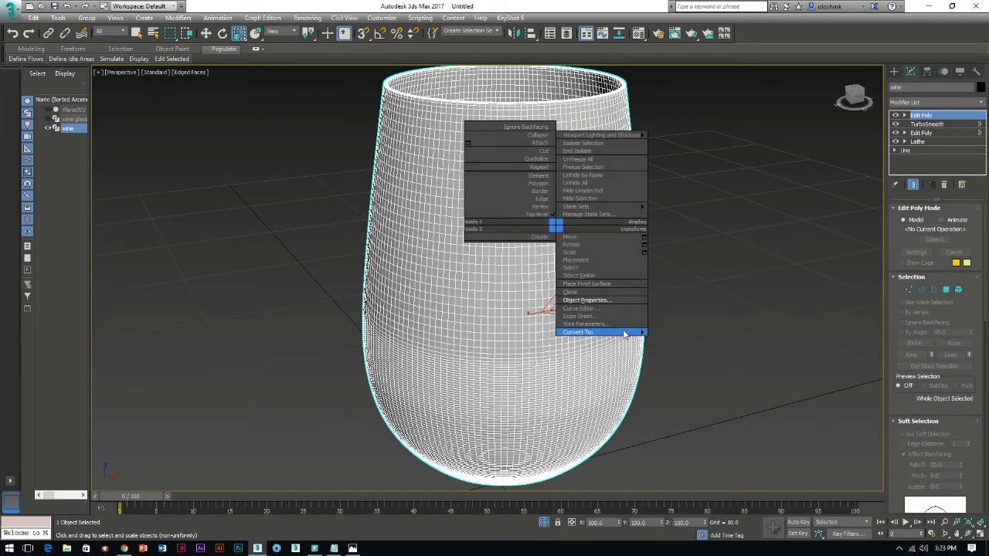
{"action": "left_click", "coordinate": [682, 342]}
- Inspect the rim in a maximized Front view, then return to Perspective in Element mode
{"action": "key", "text": "alt+w"}
{"action": "left_click", "coordinate": [763, 188]}
{"action": "key", "text": "alt+w"}
{"action": "left_click", "coordinate": [945, 220]}
{"action": "middle_click_drag", "start_coordinate": [613, 164], "coordinate": [422, 336]}
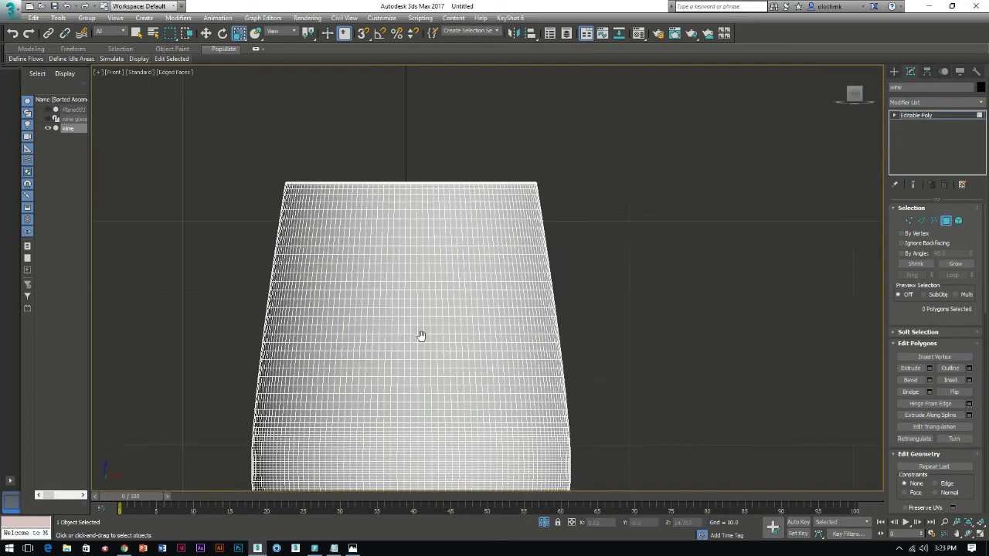
{"action": "left_click_drag", "start_coordinate": [205, 124], "coordinate": [783, 281]}
{"action": "left_click", "coordinate": [781, 276]}
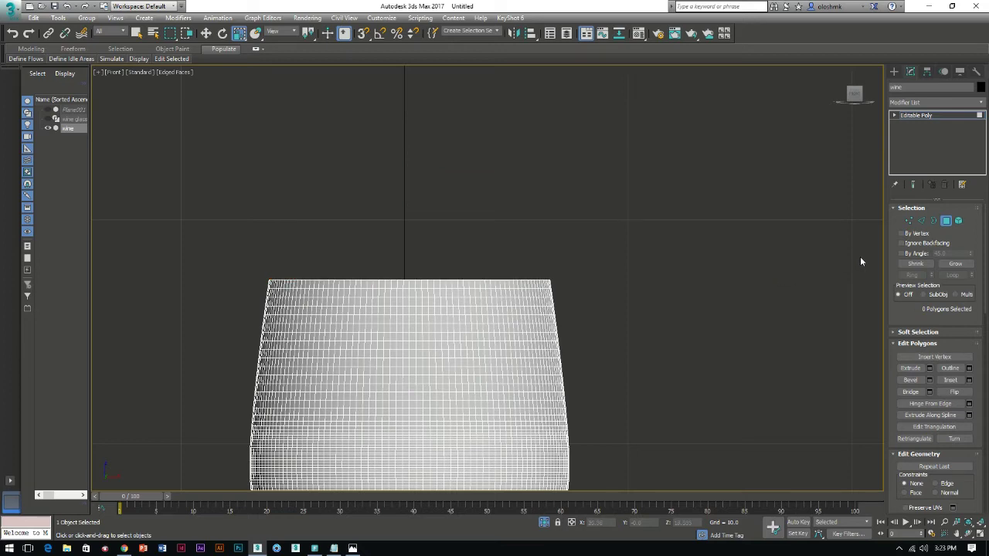
{"action": "key", "text": "alt+w"}
{"action": "middle_click", "coordinate": [655, 357]}
{"action": "key", "text": "alt+w"}
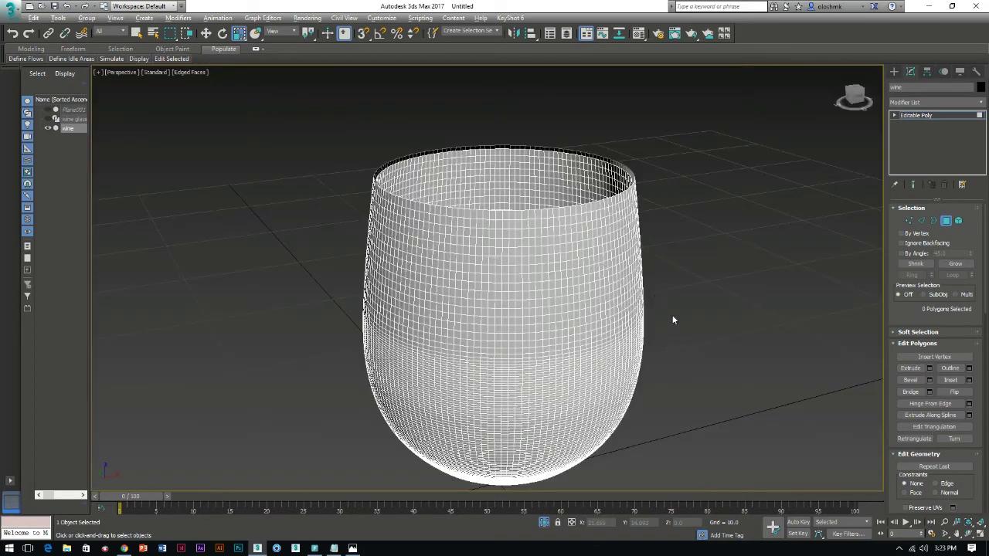
{"action": "left_click", "coordinate": [958, 221]}
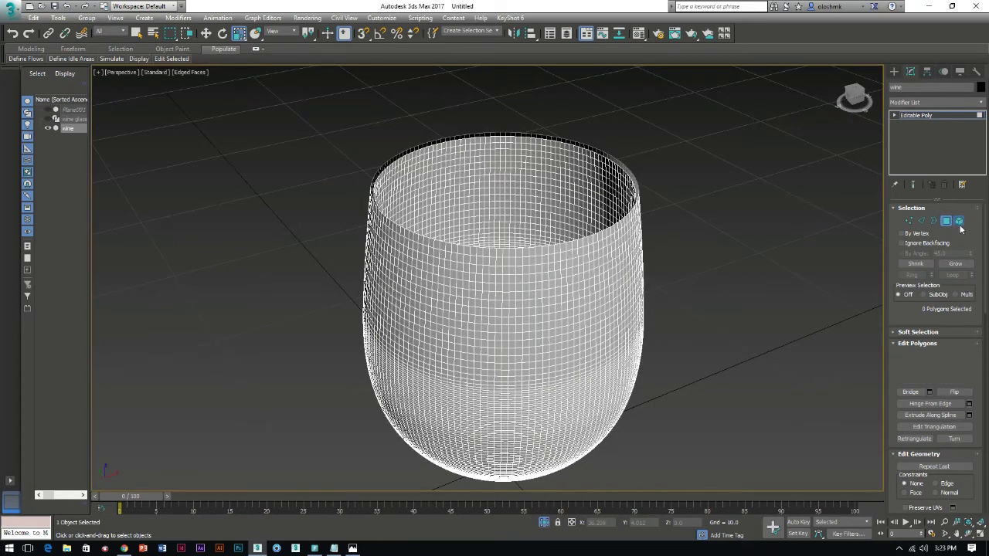
- Delete the outer cup element from 'wine' and cap its 144-edge top opening
{"action": "left_click", "coordinate": [512, 331]}
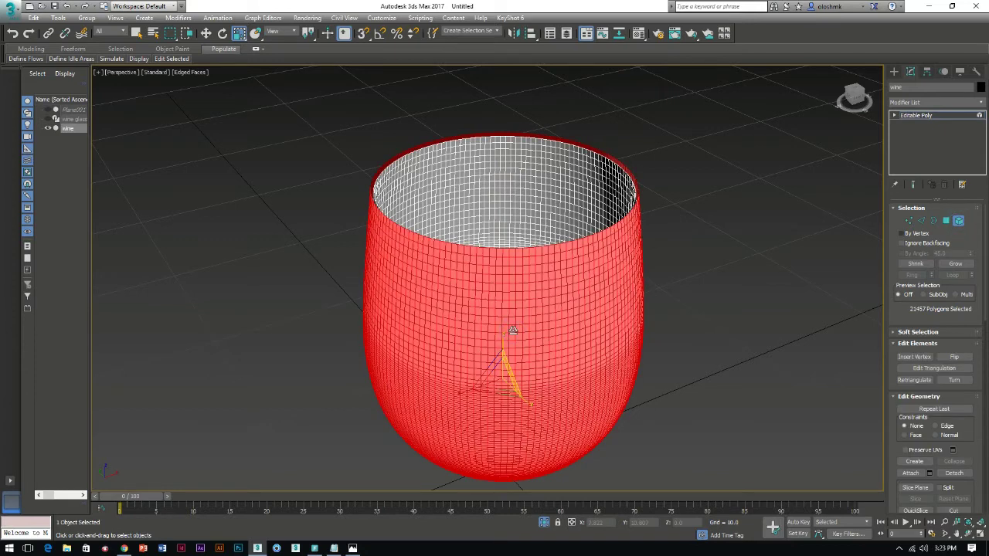
{"action": "key", "text": "Delete"}
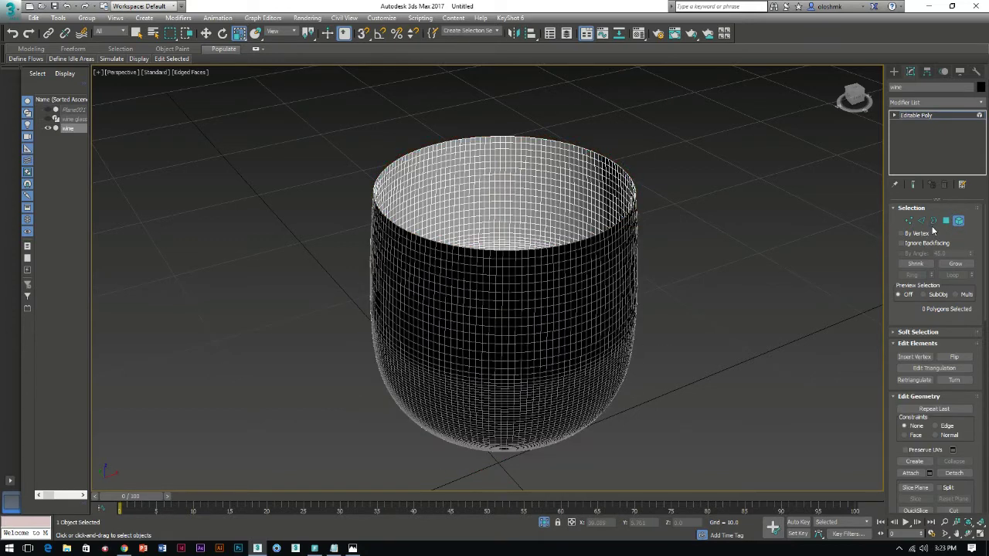
{"action": "left_click", "coordinate": [932, 222]}
{"action": "left_click", "coordinate": [587, 241]}
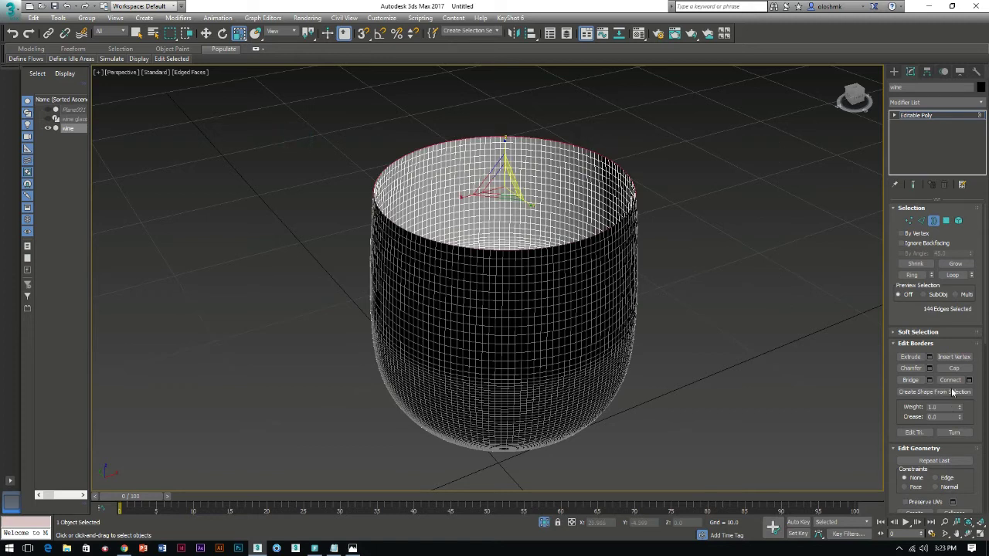
{"action": "left_click", "coordinate": [955, 368]}
{"action": "left_click", "coordinate": [942, 117]}
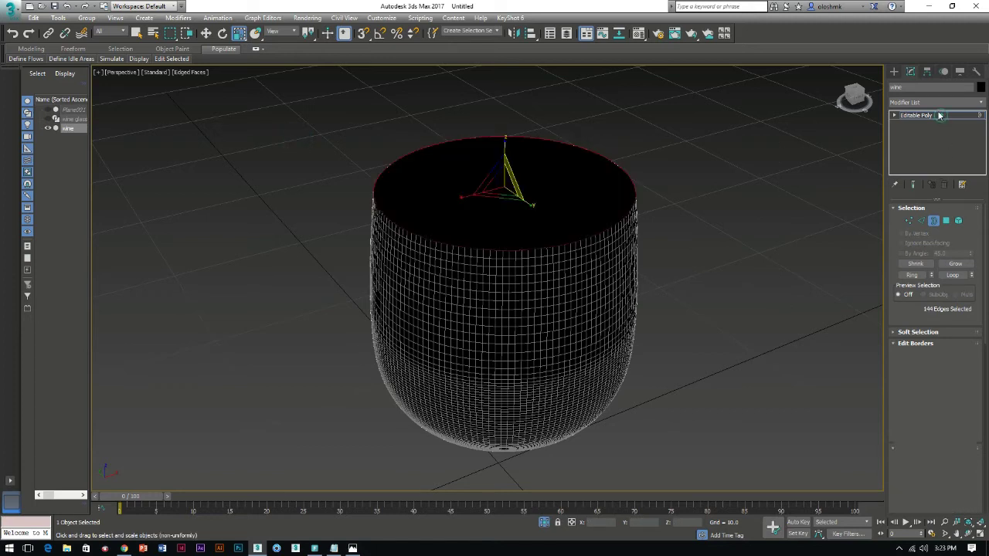
{"action": "left_click", "coordinate": [935, 102]}
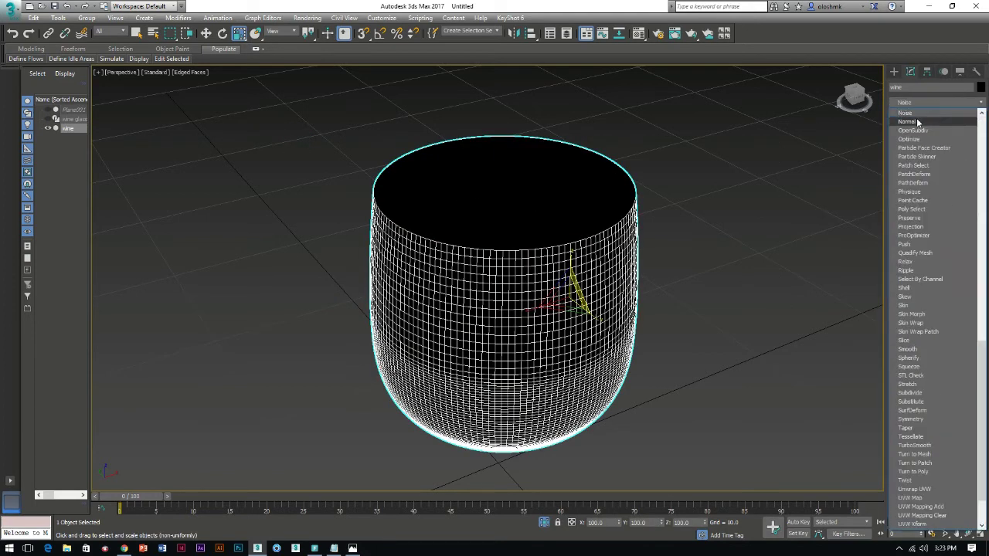
- Flip the liquid's normals with a Normal modifier and collapse it to Editable Poly
{"action": "left_click", "coordinate": [910, 122]}
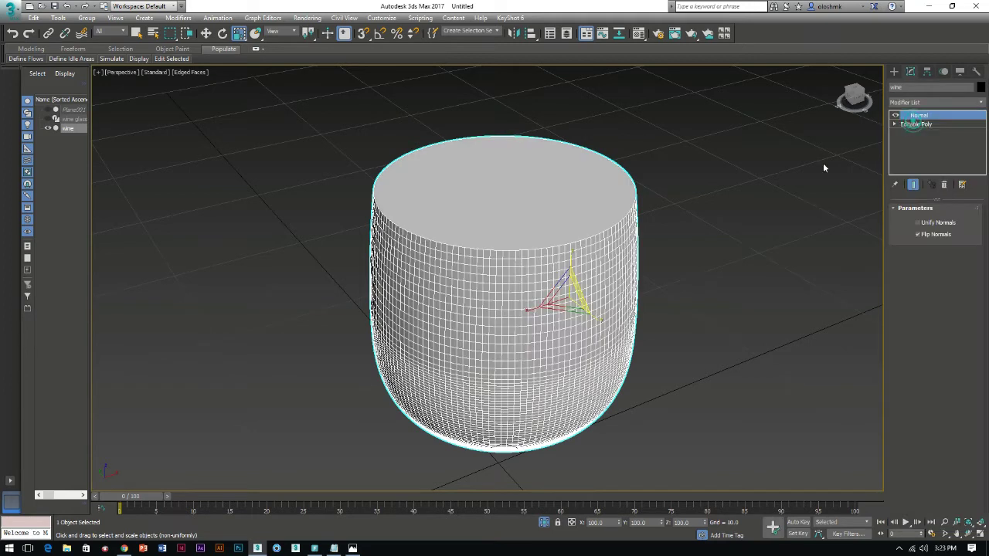
{"action": "right_click", "coordinate": [547, 294]}
{"action": "left_click", "coordinate": [640, 408]}
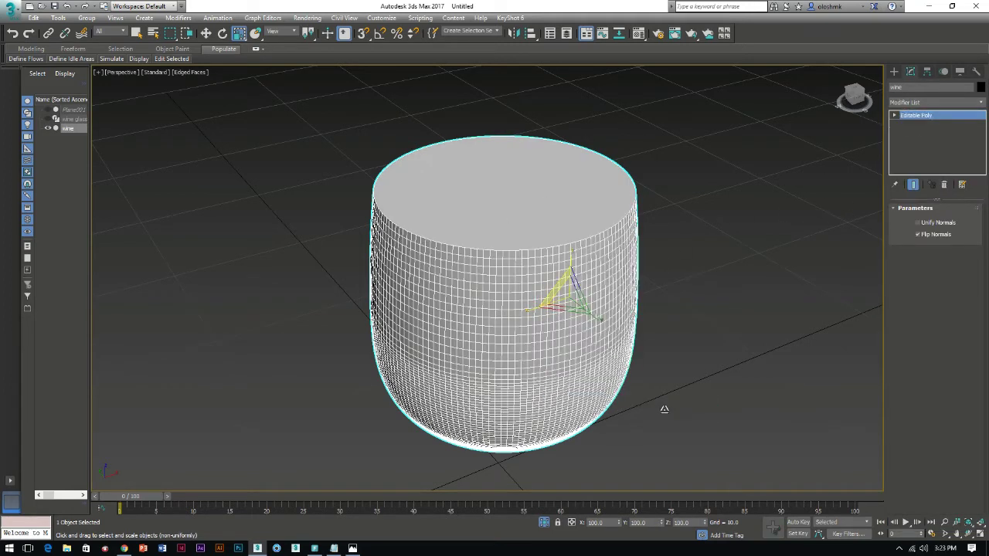
- Centre the liquid's pivot on the object using Affect Pivot Only
{"action": "left_click", "coordinate": [927, 72]}
{"action": "left_click", "coordinate": [934, 142]}
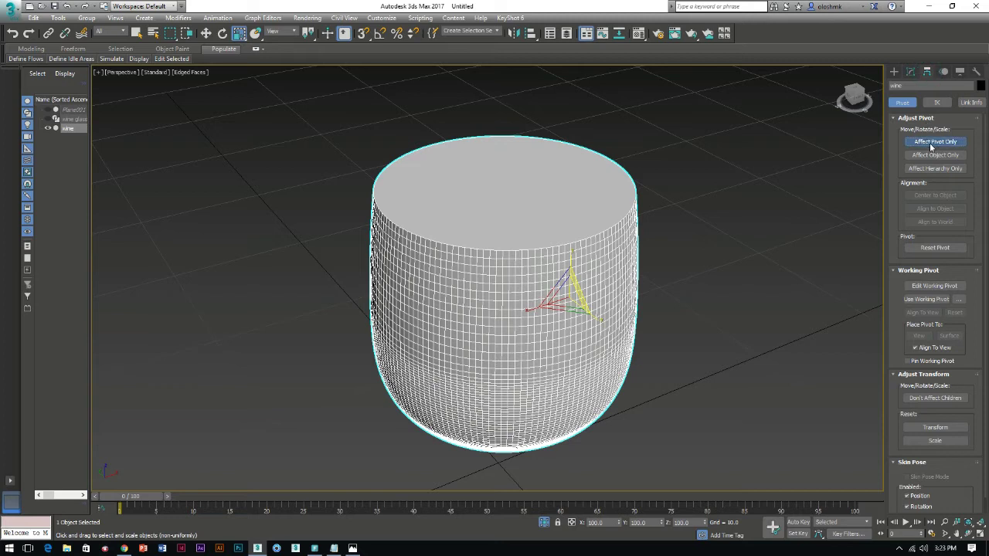
{"action": "left_click", "coordinate": [936, 195]}
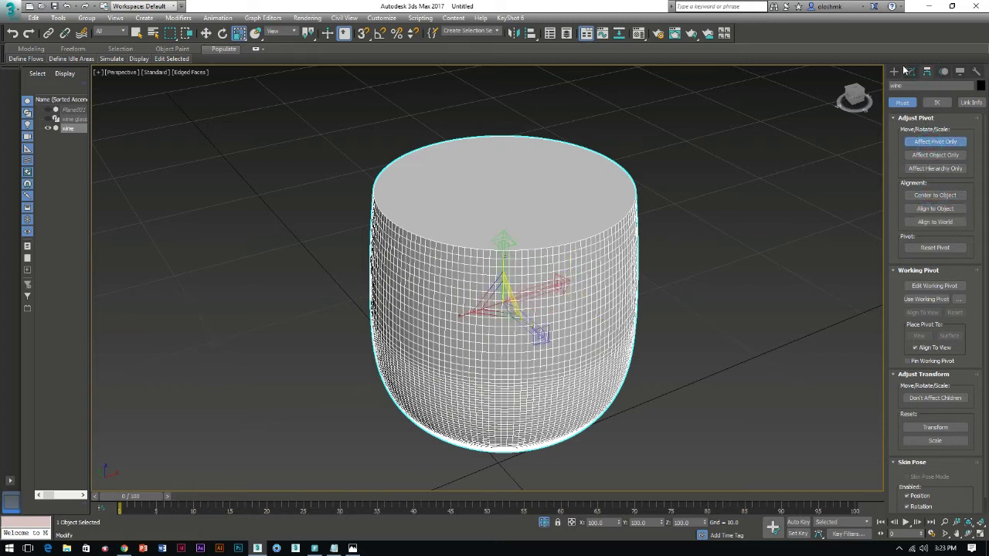
{"action": "key", "text": "w"}
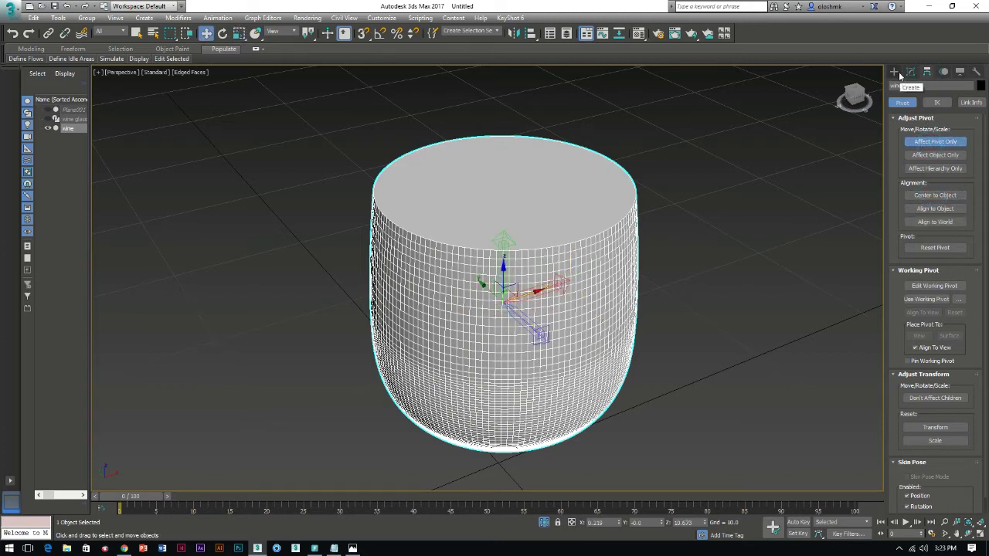
{"action": "left_click", "coordinate": [895, 72]}
{"action": "left_click", "coordinate": [911, 71]}
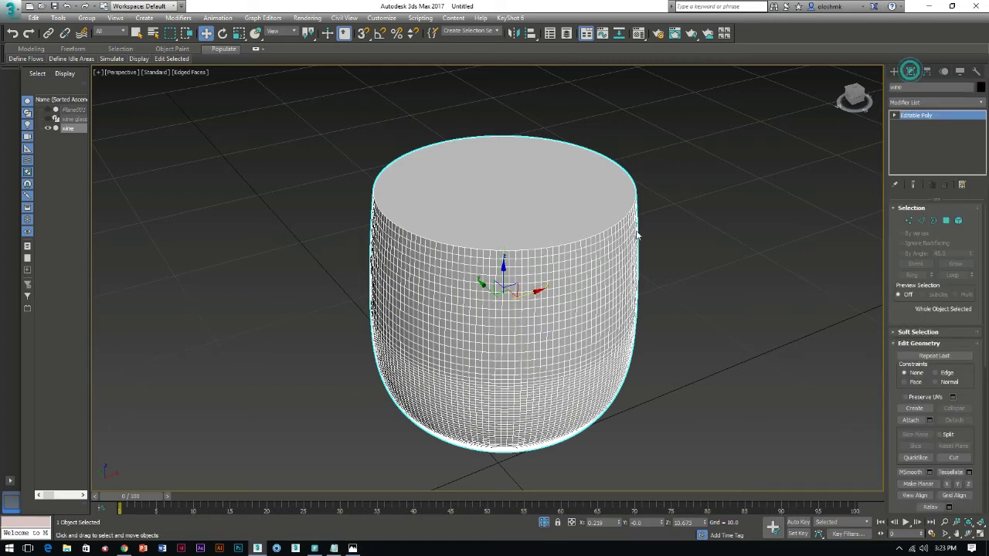
- Scale the wine volume uniformly to 99.97% and unhide the glass and reference plane
{"action": "left_click", "coordinate": [240, 35]}
{"action": "right_click", "coordinate": [239, 39]}
{"action": "double_click", "coordinate": [270, 258]}
{"action": "type", "text": "99.97"}
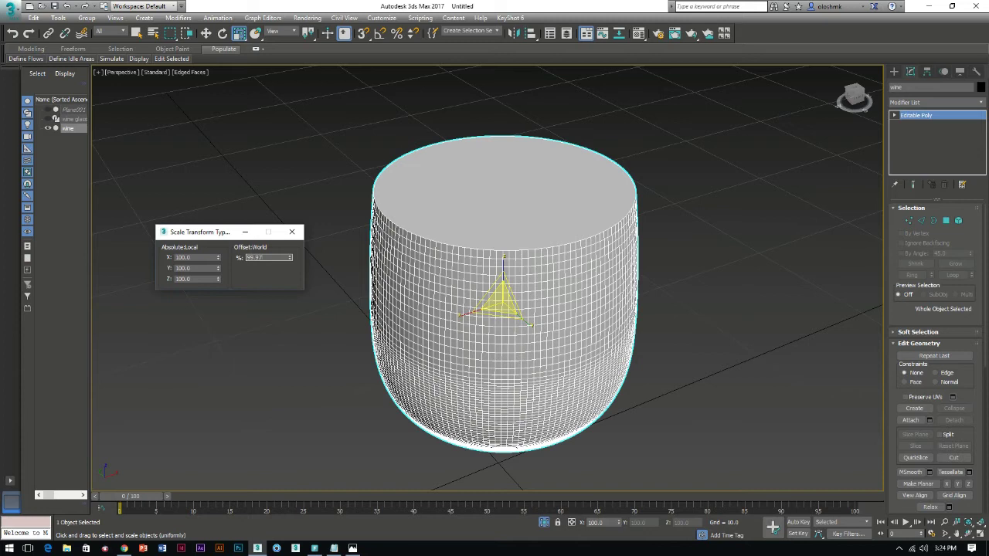
{"action": "key", "text": "Return"}
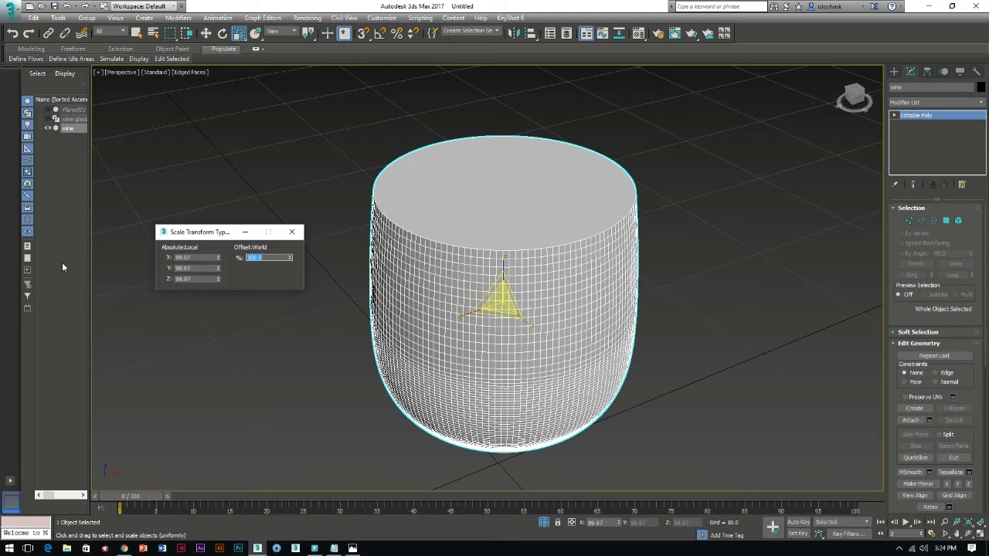
{"action": "left_click", "coordinate": [291, 232]}
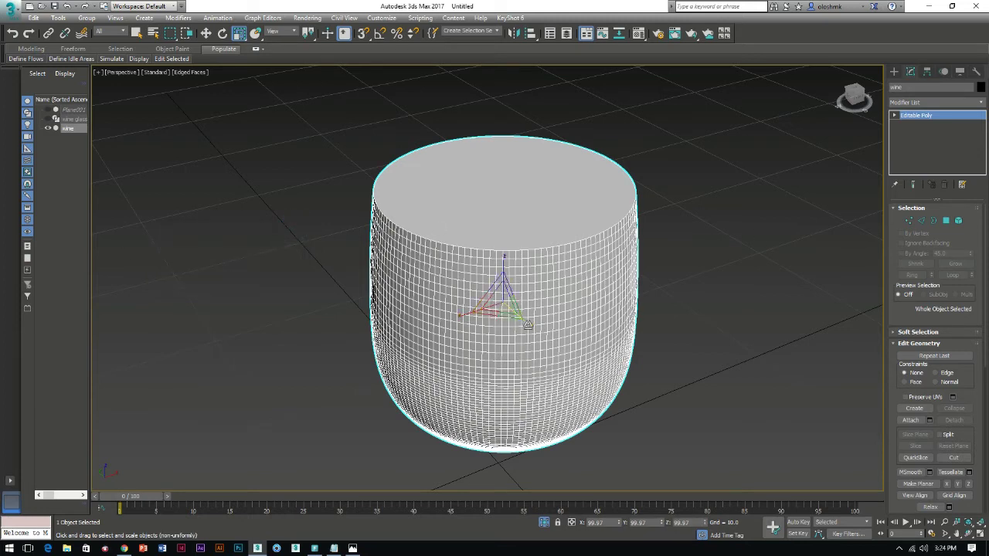
{"action": "right_click", "coordinate": [683, 152]}
{"action": "left_click", "coordinate": [698, 105]}
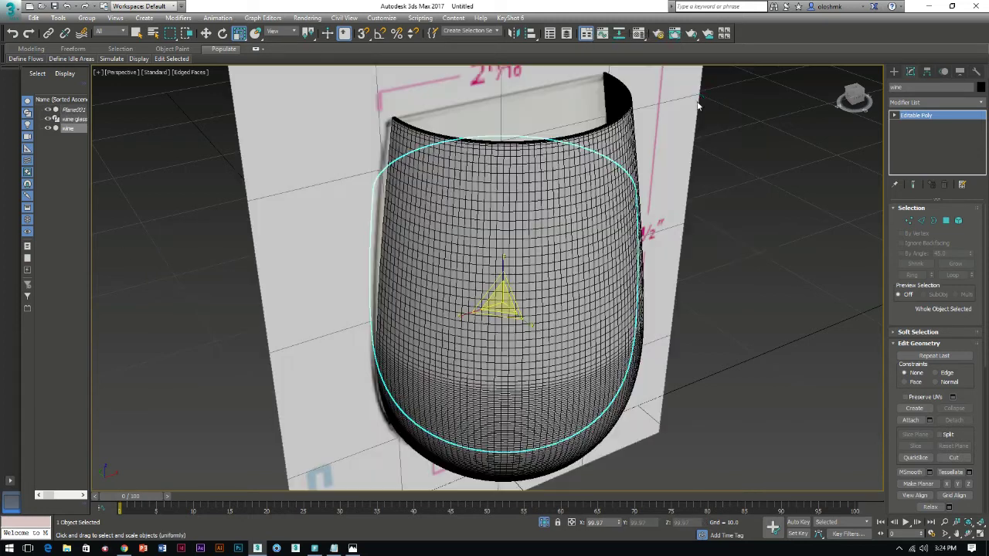
- Deselect the liquid and hide the reference plane Plane001 again
{"action": "left_click", "coordinate": [726, 240]}
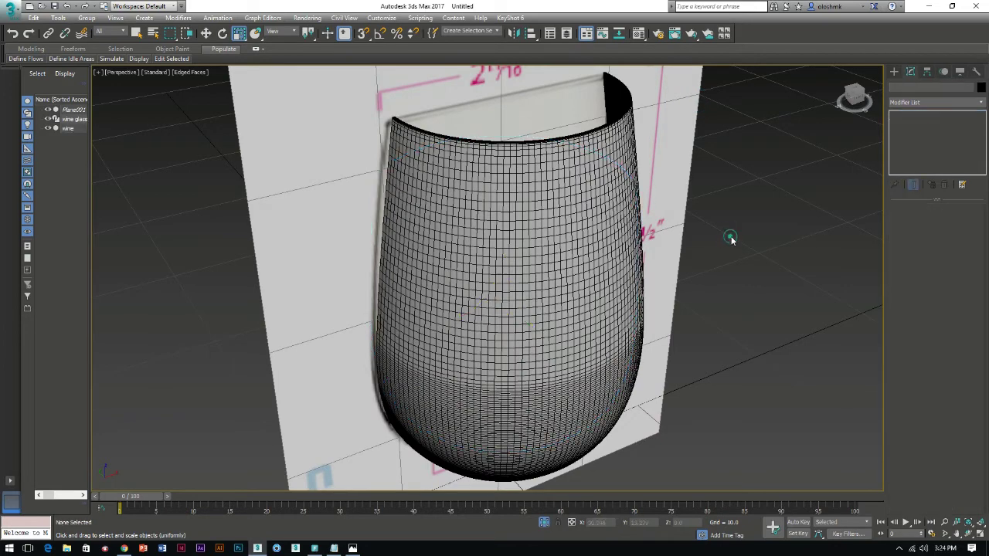
{"action": "left_click", "coordinate": [48, 109]}
{"action": "mouse_move", "coordinate": [376, 258]}
{"action": "middle_mouse_down", "text": "alt"}
{"action": "mouse_move", "coordinate": [404, 236]}
{"action": "mouse_move", "coordinate": [652, 222]}
{"action": "middle_mouse_up", "text": "alt"}
- Select the glass and wine, then maximize the Front viewport zoomed onto them
{"action": "left_click_drag", "start_coordinate": [232, 137], "coordinate": [311, 207]}
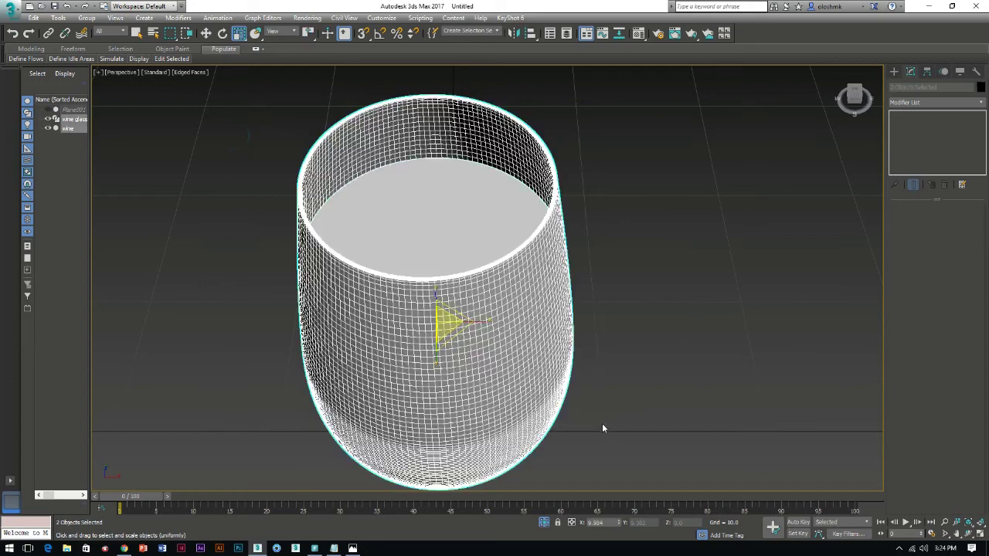
{"action": "key", "text": "alt+w"}
{"action": "middle_click", "coordinate": [711, 194]}
{"action": "key", "text": "alt+w"}
{"action": "key", "text": "w"}
{"action": "scroll", "coordinate": [585, 258], "scroll_direction": "up", "scroll_amount": 3}
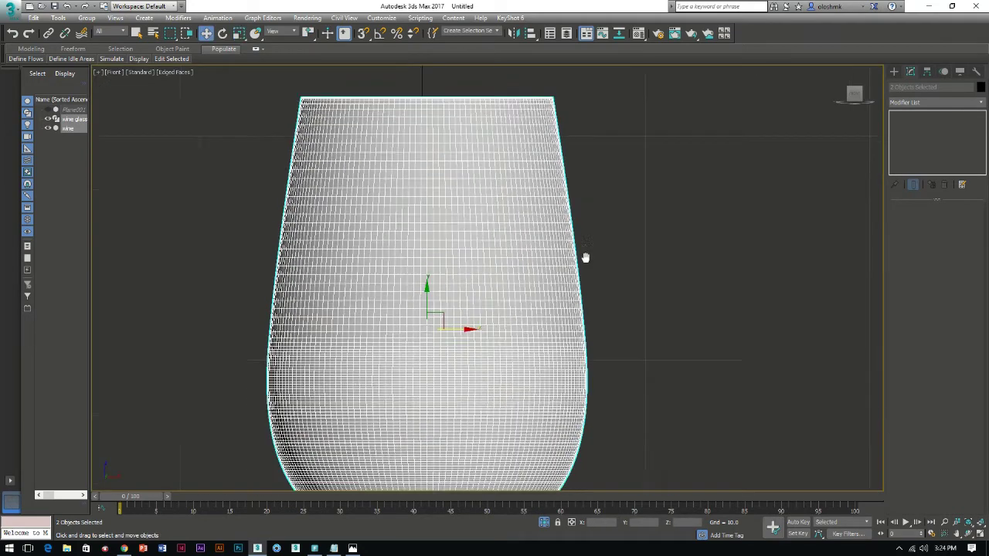
{"action": "scroll", "coordinate": [576, 240], "scroll_direction": "up", "scroll_amount": 2}
- Inspect the glass bottom from the front, then return to a maximized Perspective view
{"action": "middle_click_drag", "start_coordinate": [507, 207], "coordinate": [507, 242]}
{"action": "scroll", "coordinate": [502, 371], "scroll_direction": "up", "scroll_amount": 5}
{"action": "mouse_move", "coordinate": [530, 491]}
{"action": "middle_mouse_down"}
{"action": "mouse_move", "coordinate": [530, 286]}
{"action": "mouse_move", "coordinate": [556, 387]}
{"action": "middle_mouse_up"}
{"action": "scroll", "coordinate": [530, 285], "scroll_direction": "up", "scroll_amount": 3}
{"action": "scroll", "coordinate": [545, 262], "scroll_direction": "up", "scroll_amount": 3}
{"action": "key", "text": "alt+w"}
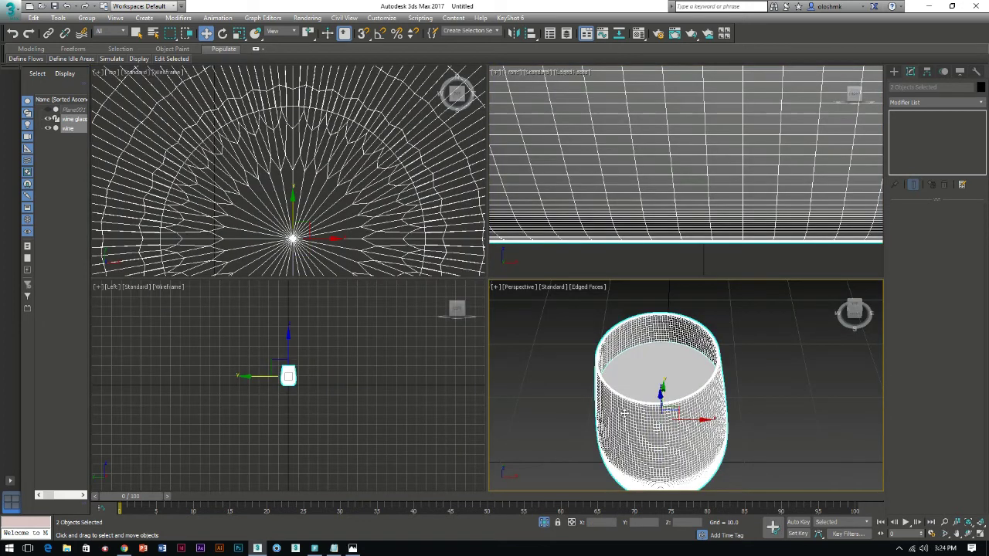
{"action": "key", "text": "alt+w"}
{"action": "left_click", "coordinate": [696, 296]}
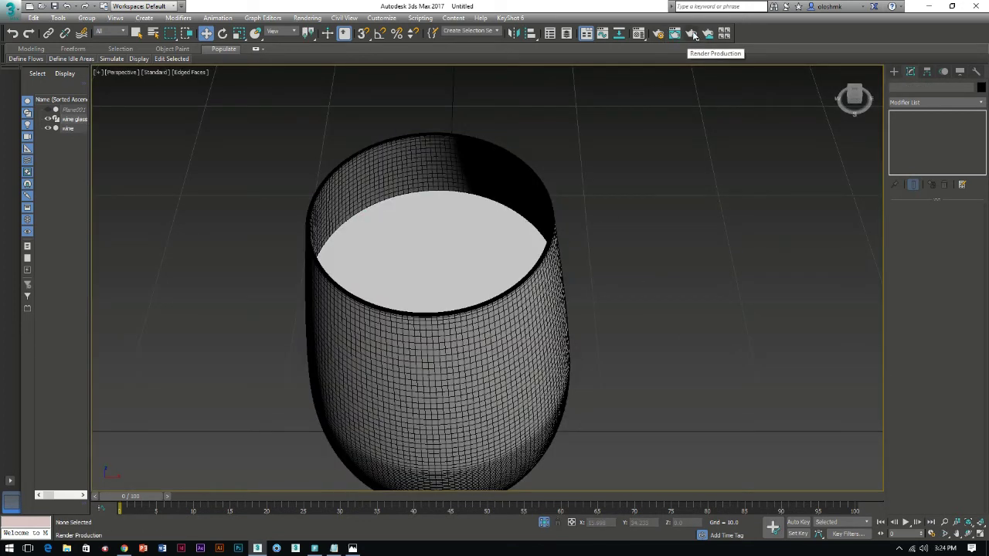
{"action": "left_click", "coordinate": [691, 34]}
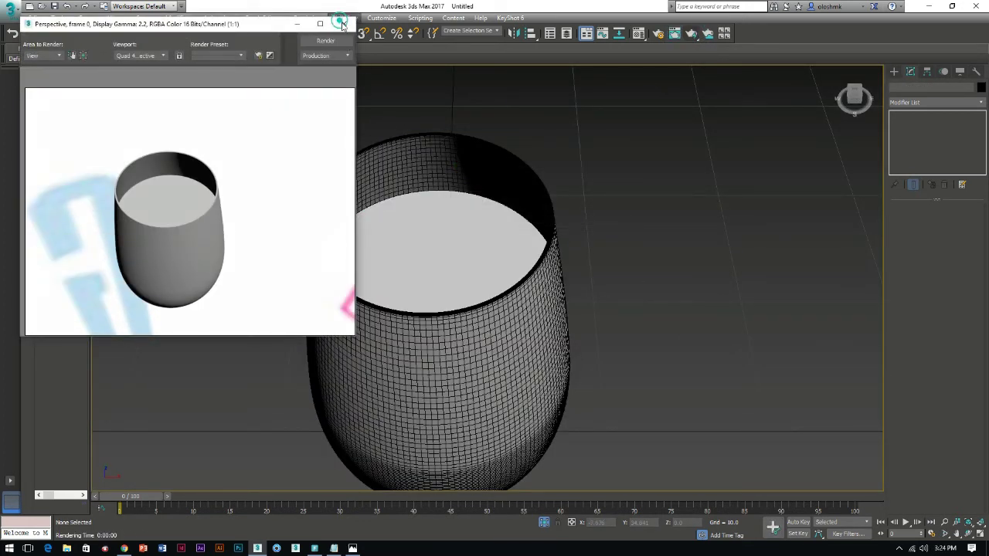
{"action": "left_click", "coordinate": [344, 24]}
{"action": "scroll", "coordinate": [422, 240], "scroll_direction": "down", "scroll_amount": 3}
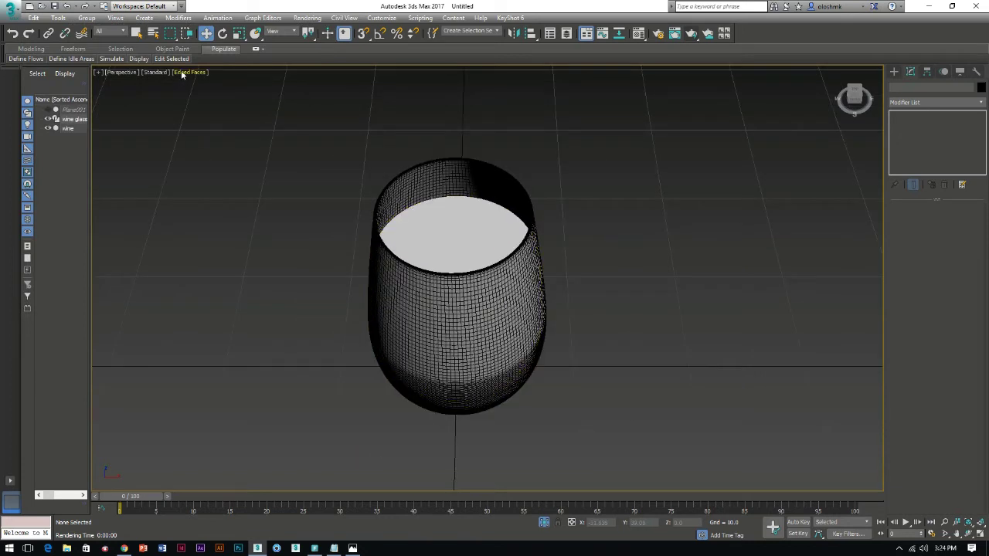
{"action": "left_click", "coordinate": [153, 71]}
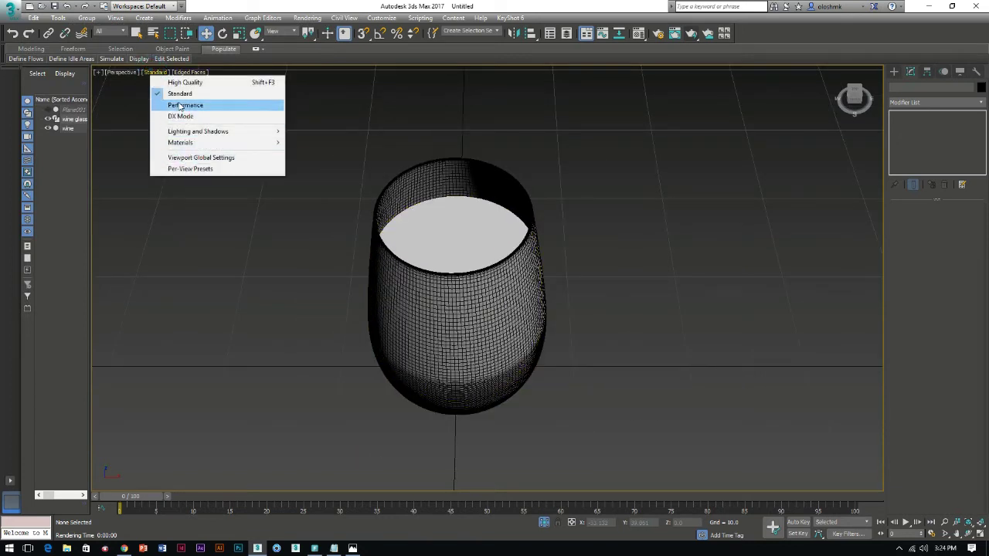
{"action": "left_click", "coordinate": [178, 72]}
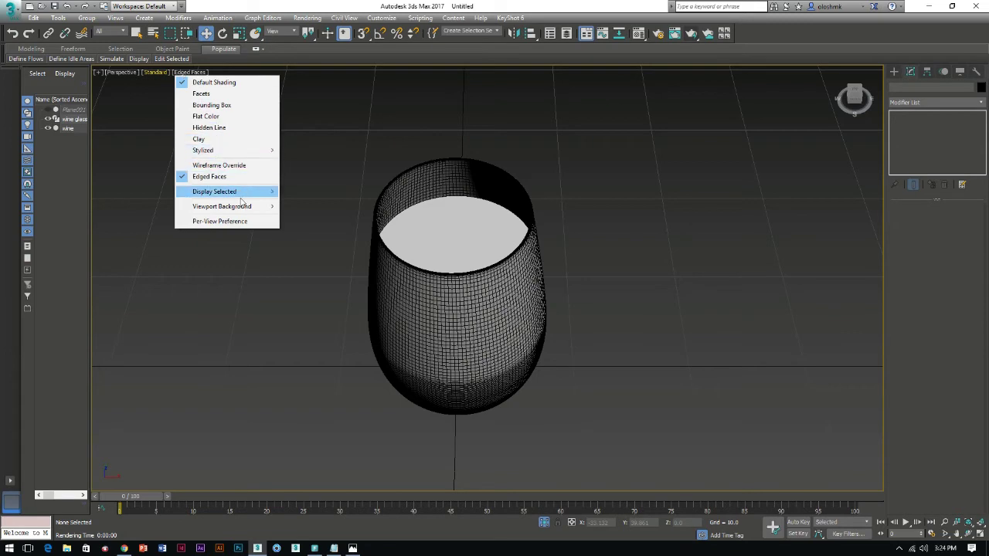
{"action": "mouse_move", "coordinate": [222, 206]}
{"action": "left_click", "coordinate": [311, 217]}
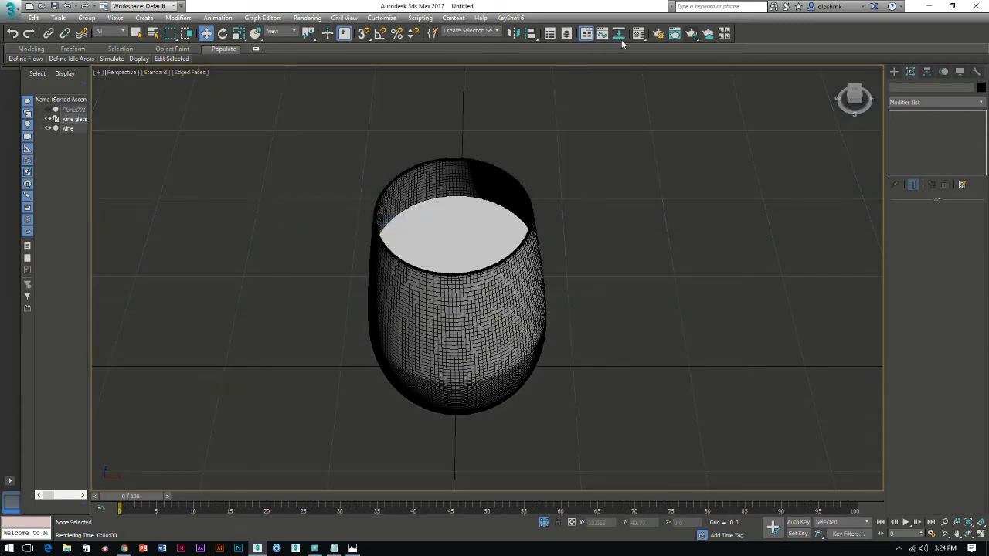
{"action": "left_click", "coordinate": [690, 34]}
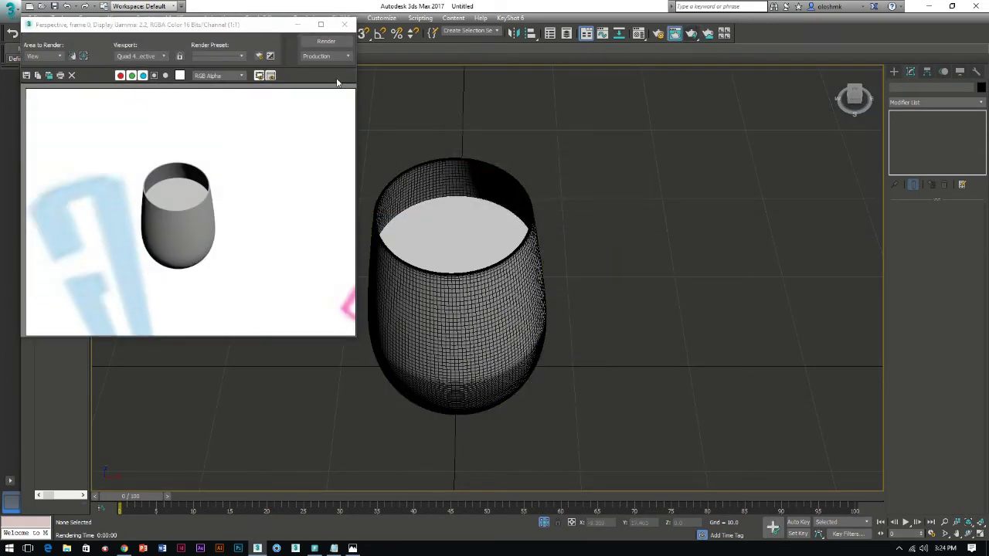
{"action": "left_click", "coordinate": [344, 24]}
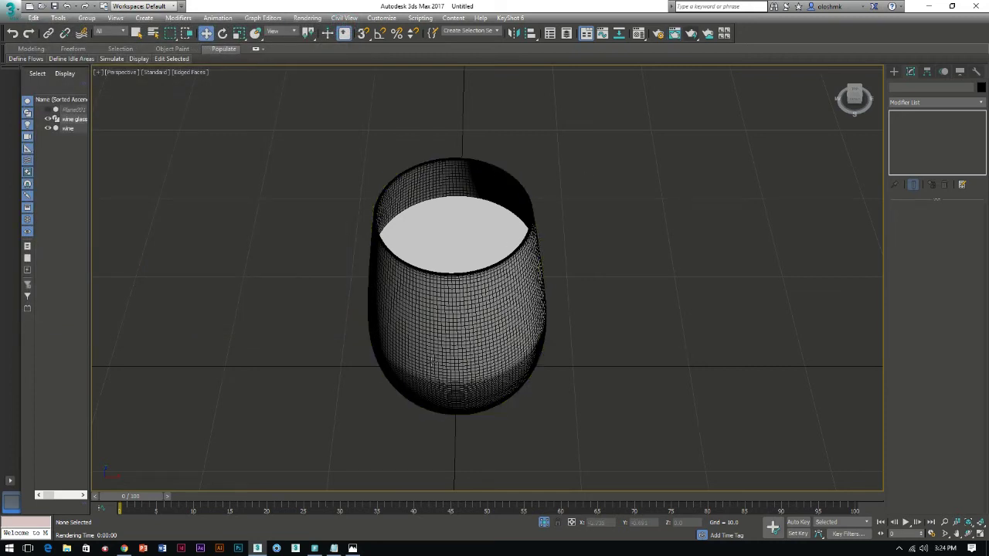
{"action": "middle_click_drag", "start_coordinate": [432, 362], "coordinate": [527, 119], "text": "alt"}
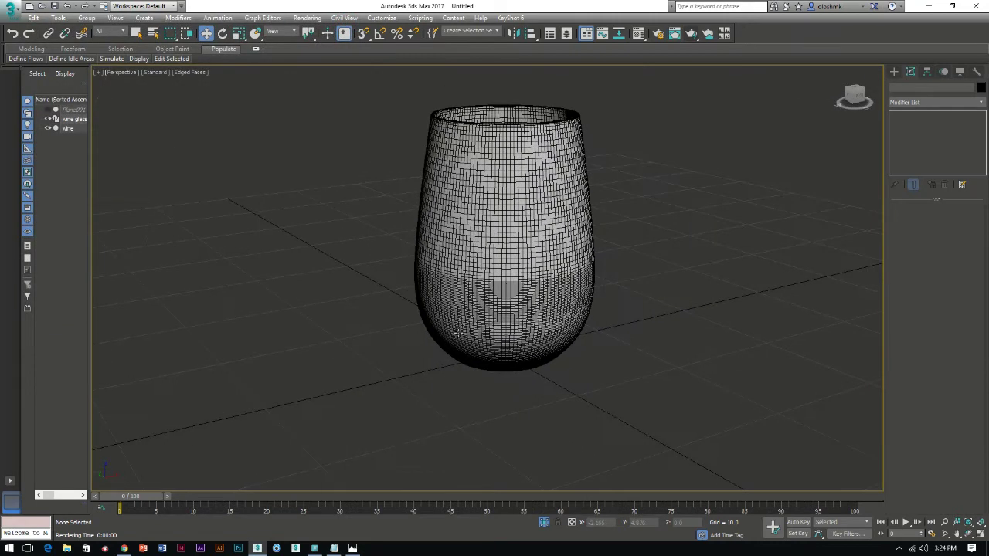
- Send the scene to KeyShot with the KeyShot 6 menu's Render command
{"action": "left_click", "coordinate": [508, 18]}
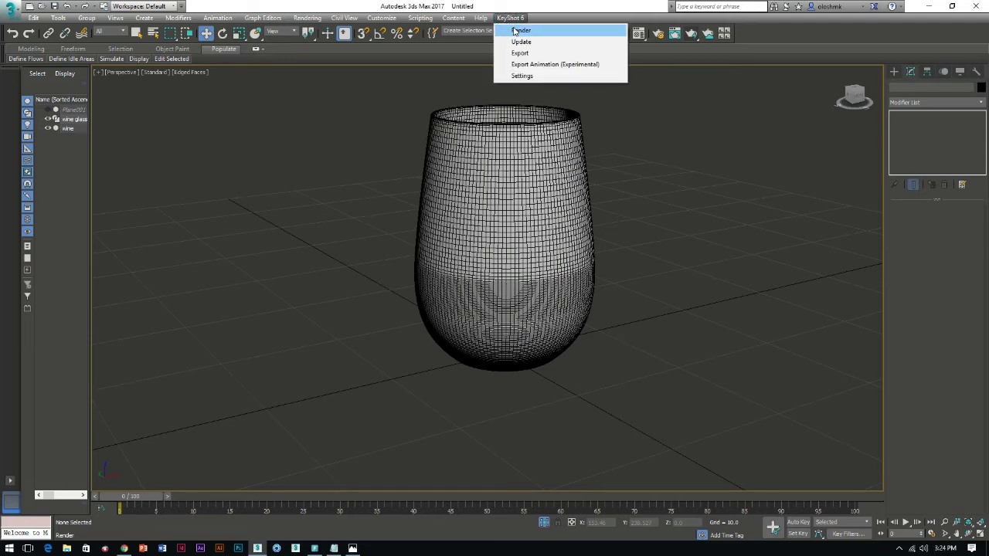
{"action": "left_click", "coordinate": [515, 31]}
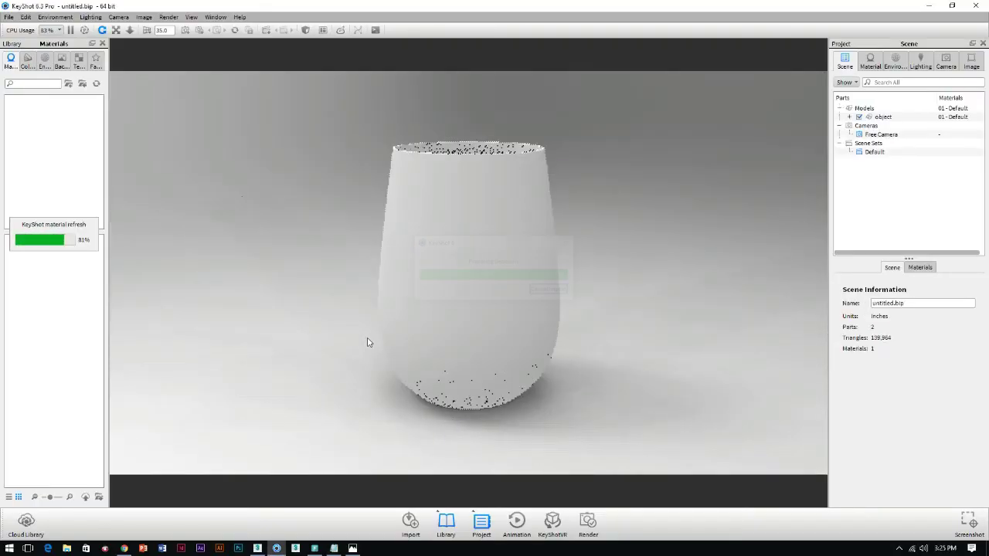
{"action": "left_click", "coordinate": [881, 117]}
{"action": "left_click", "coordinate": [909, 267]}
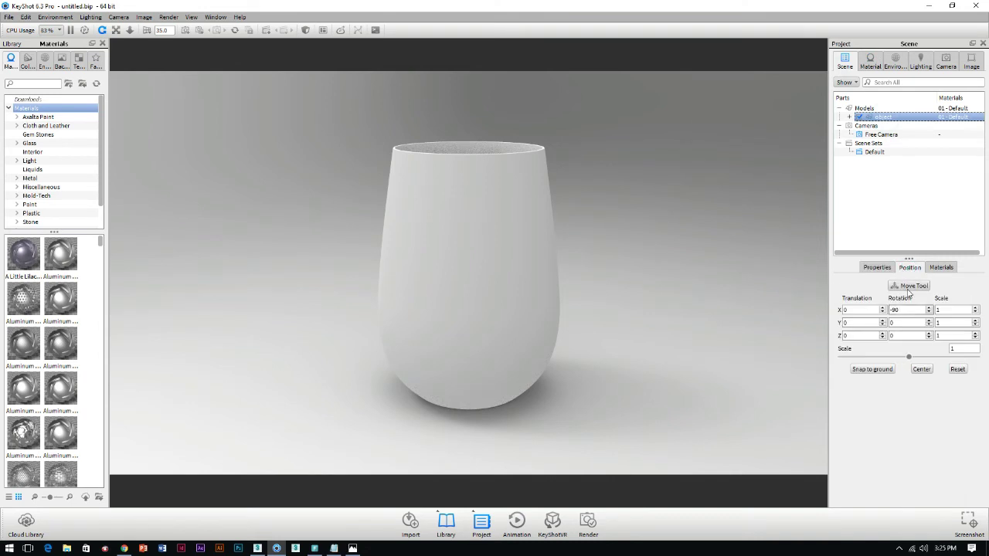
{"action": "left_click", "coordinate": [909, 286]}
{"action": "left_click", "coordinate": [446, 466]}
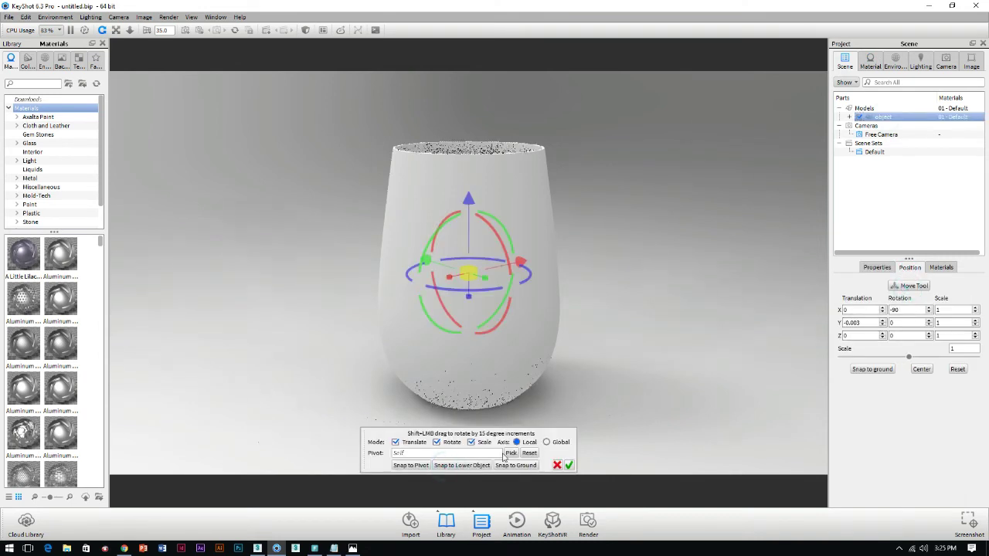
{"action": "left_click", "coordinate": [569, 465]}
{"action": "left_click_drag", "start_coordinate": [577, 410], "coordinate": [647, 304]}
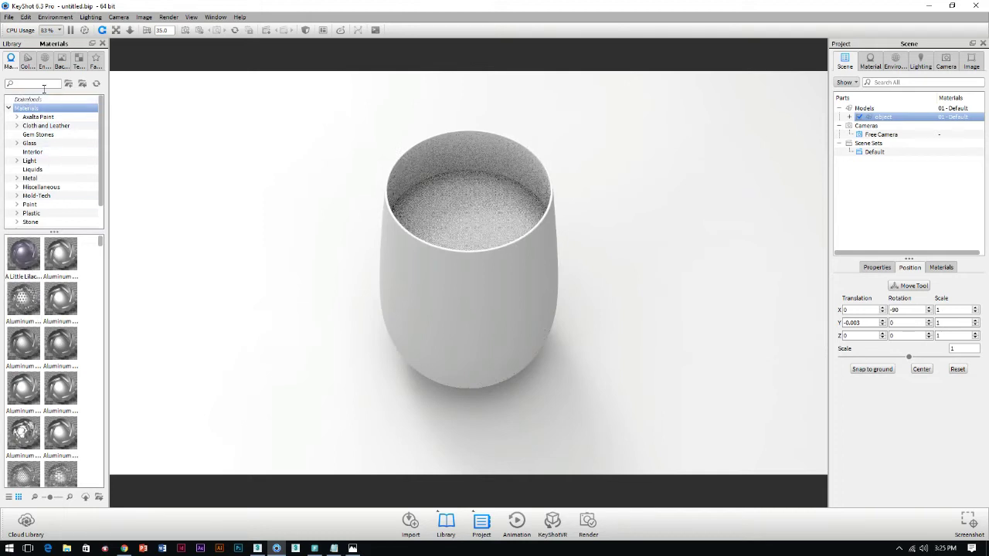
{"action": "left_click", "coordinate": [28, 62]}
{"action": "left_click", "coordinate": [45, 61]}
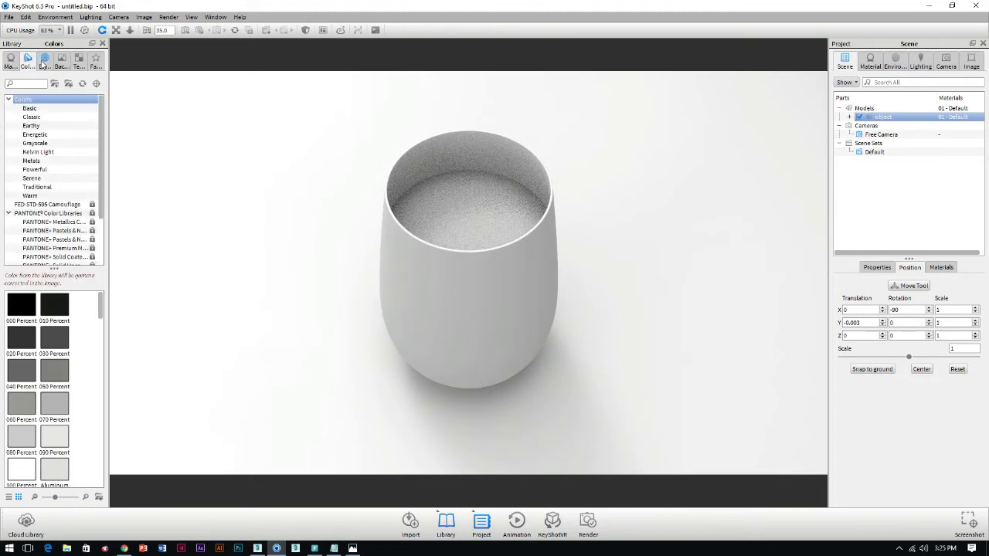
{"action": "left_click", "coordinate": [61, 65]}
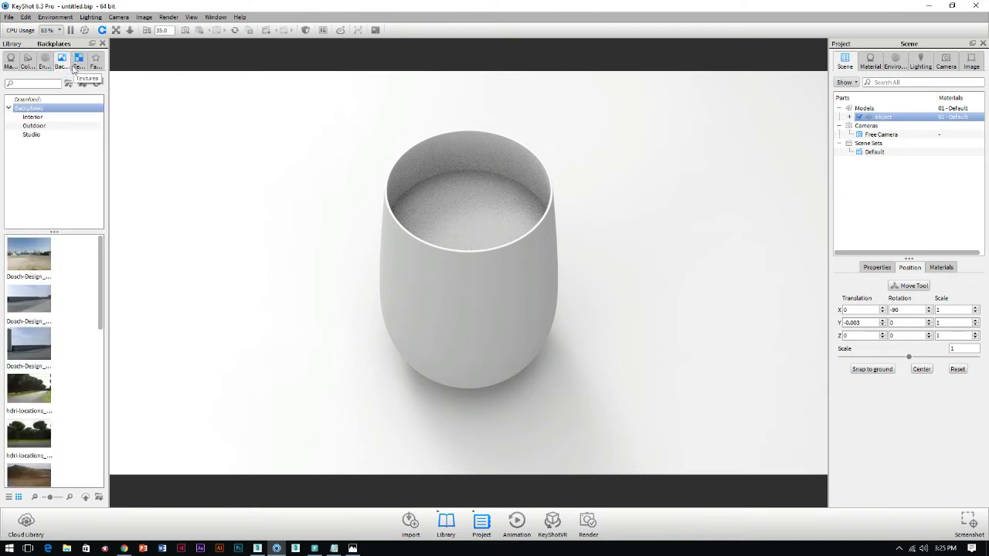
{"action": "left_click", "coordinate": [77, 64]}
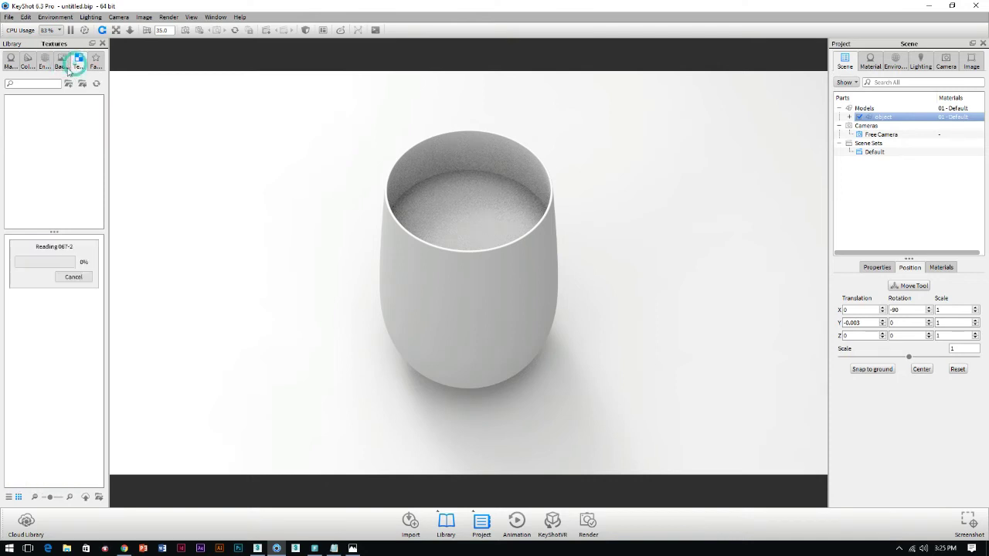
{"action": "left_click", "coordinate": [11, 61]}
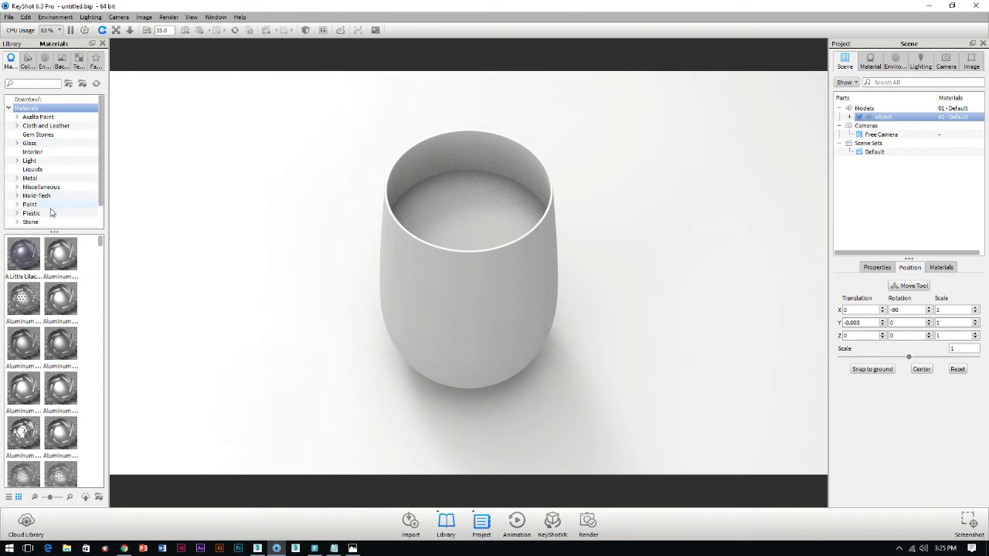
- Apply Glass Basic White from the Glass materials to the cup, then go back to 3ds Max
{"action": "scroll", "coordinate": [52, 217], "scroll_direction": "down", "scroll_amount": 1}
{"action": "scroll", "coordinate": [48, 213], "scroll_direction": "up", "scroll_amount": 1}
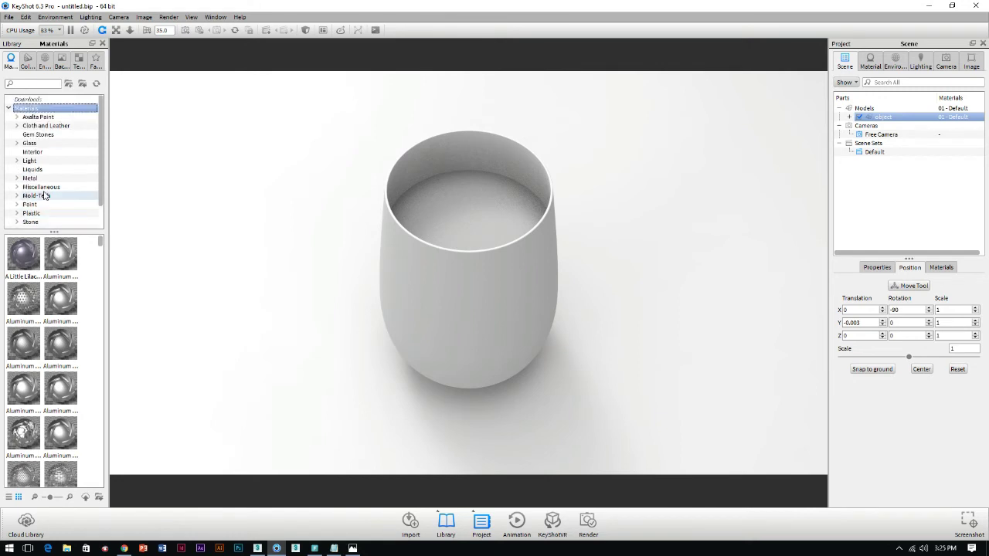
{"action": "left_click", "coordinate": [29, 144]}
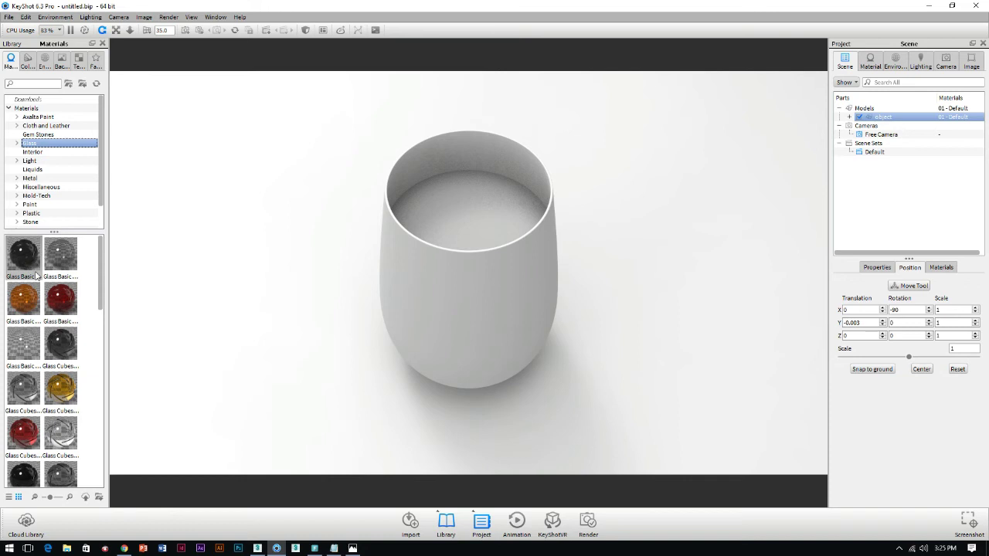
{"action": "left_click_drag", "start_coordinate": [23, 347], "coordinate": [414, 248]}
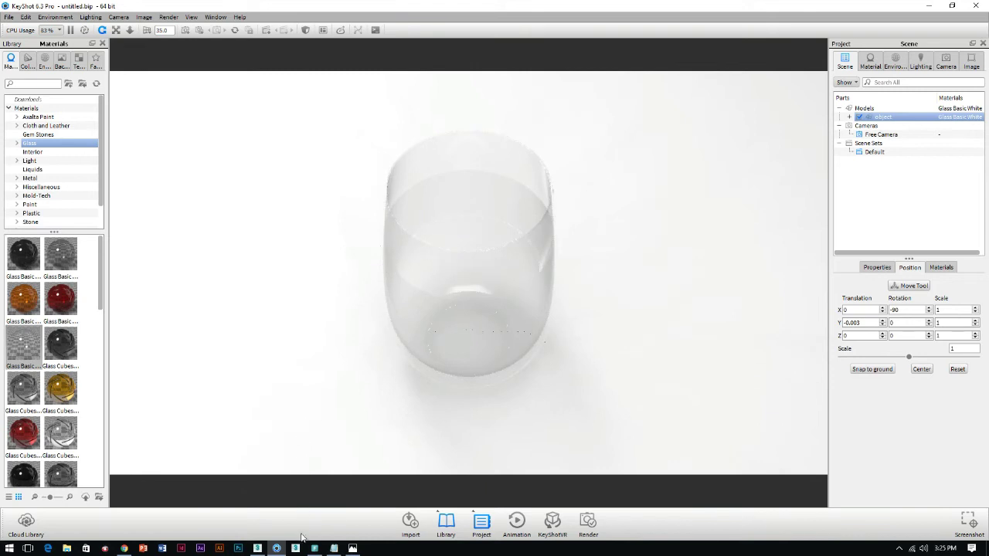
{"action": "left_click", "coordinate": [257, 548]}
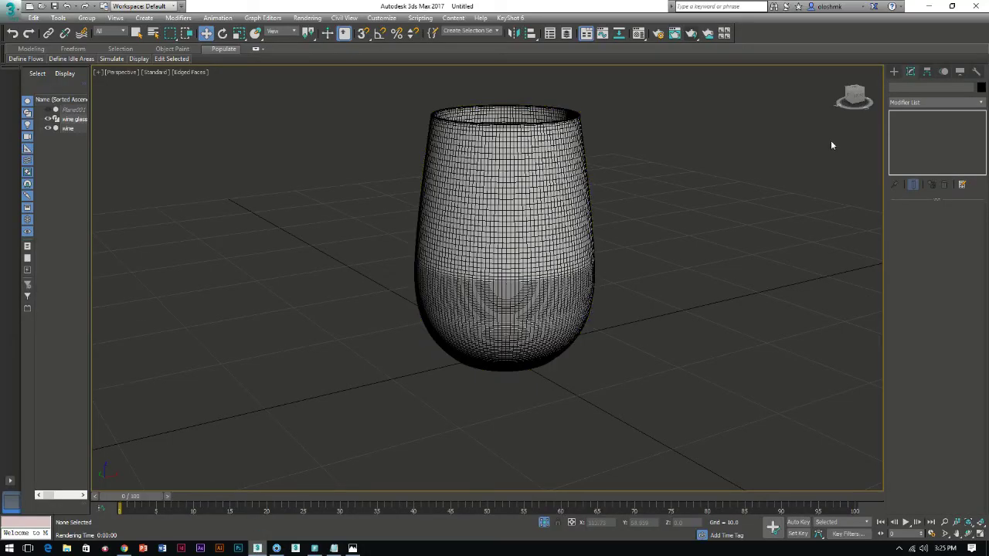
- Assign a material to the wine object in the Material Editor and name it 'wine'
{"action": "left_click_drag", "start_coordinate": [854, 96], "coordinate": [856, 115]}
{"action": "left_click", "coordinate": [502, 220]}
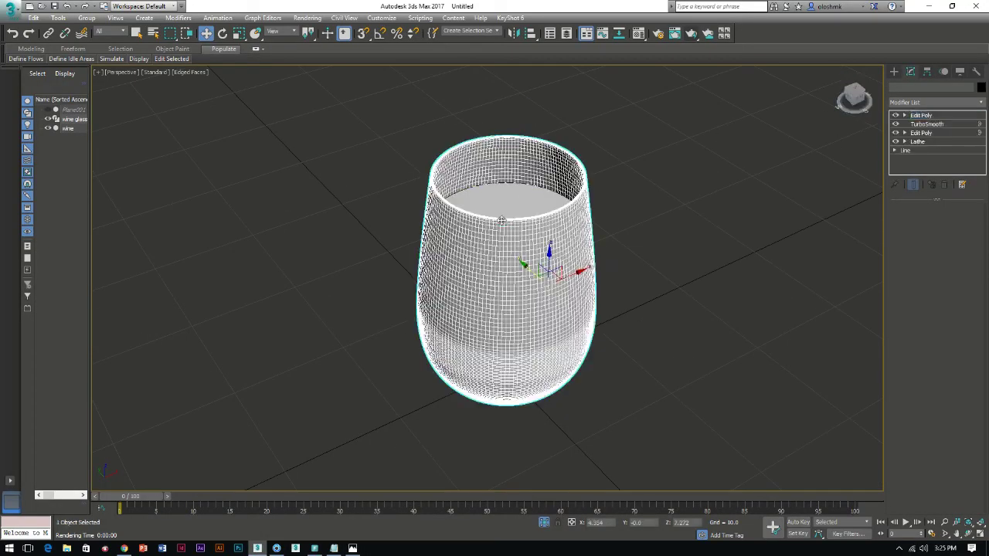
{"action": "left_click", "coordinate": [501, 220]}
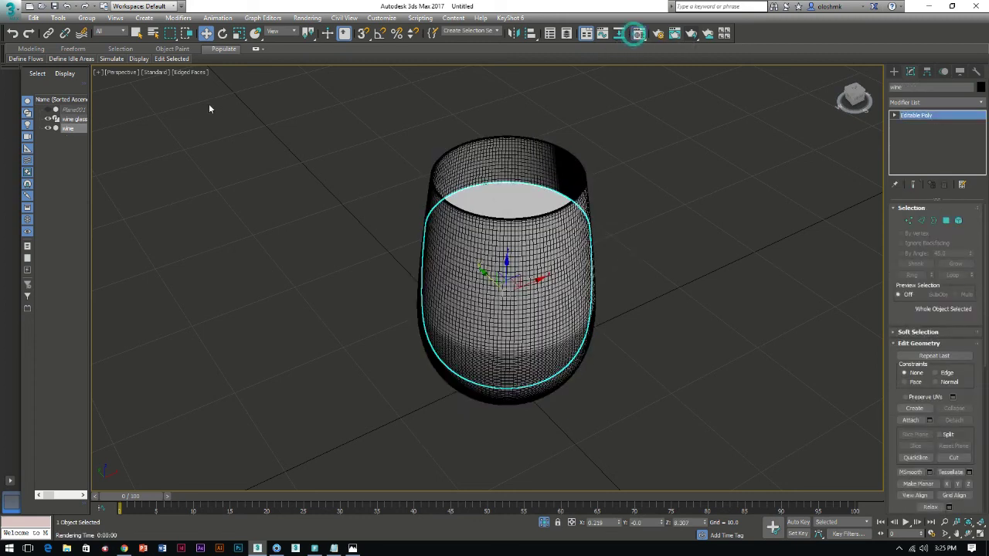
{"action": "left_click", "coordinate": [45, 107]}
{"action": "left_click", "coordinate": [42, 217]}
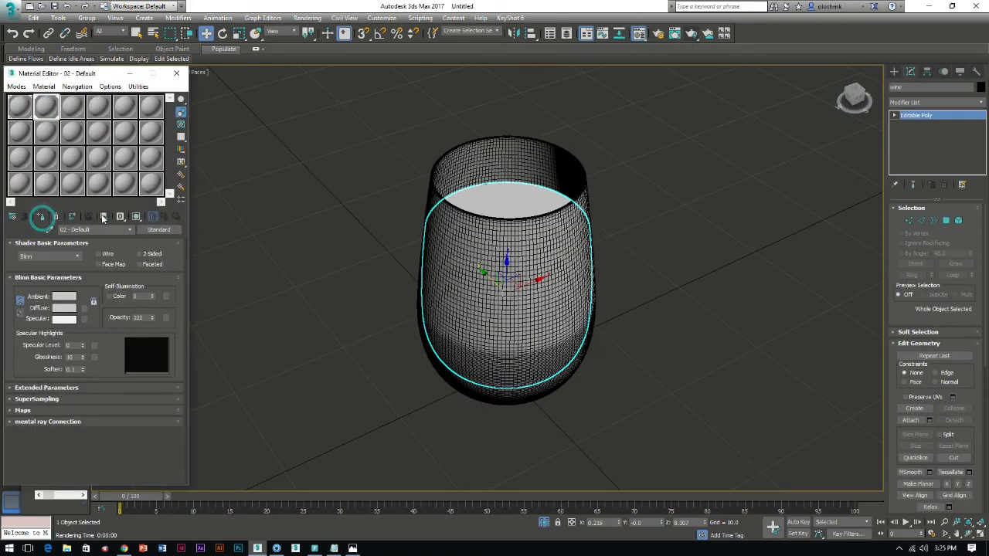
{"action": "left_click", "coordinate": [136, 217]}
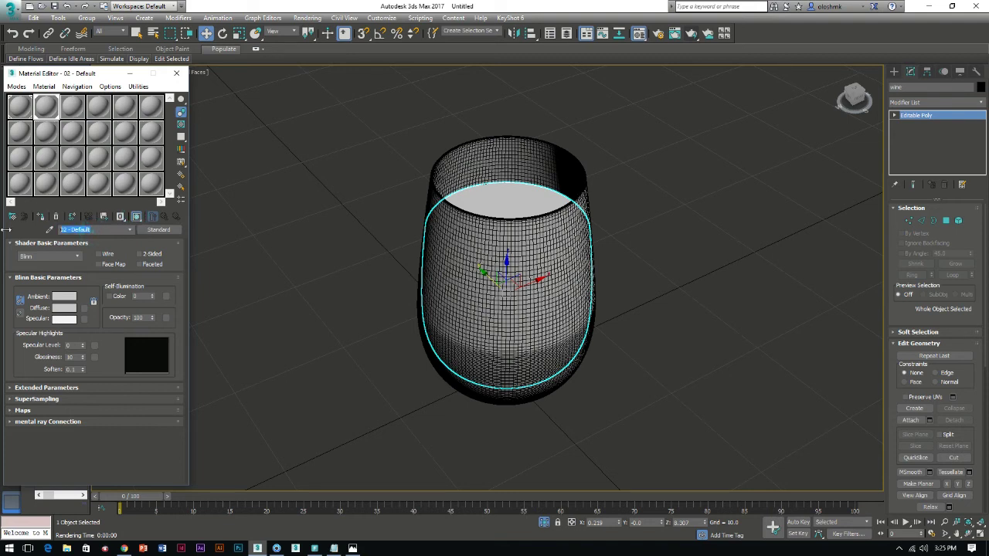
{"action": "type", "text": "wine"}
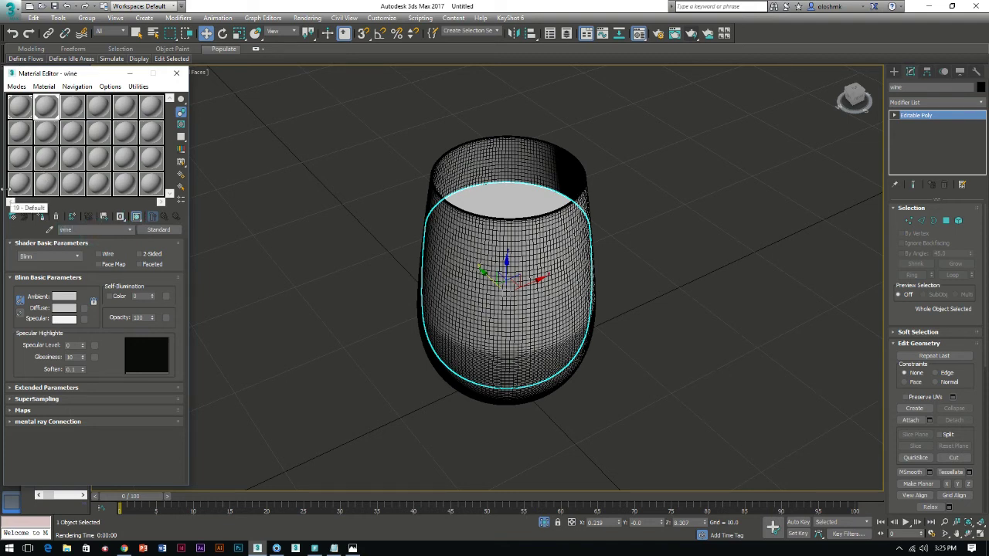
- Rename the second material 'glas' and push the changes with KeyShot 6 > Update
{"action": "left_click", "coordinate": [28, 111]}
{"action": "left_click", "coordinate": [94, 230]}
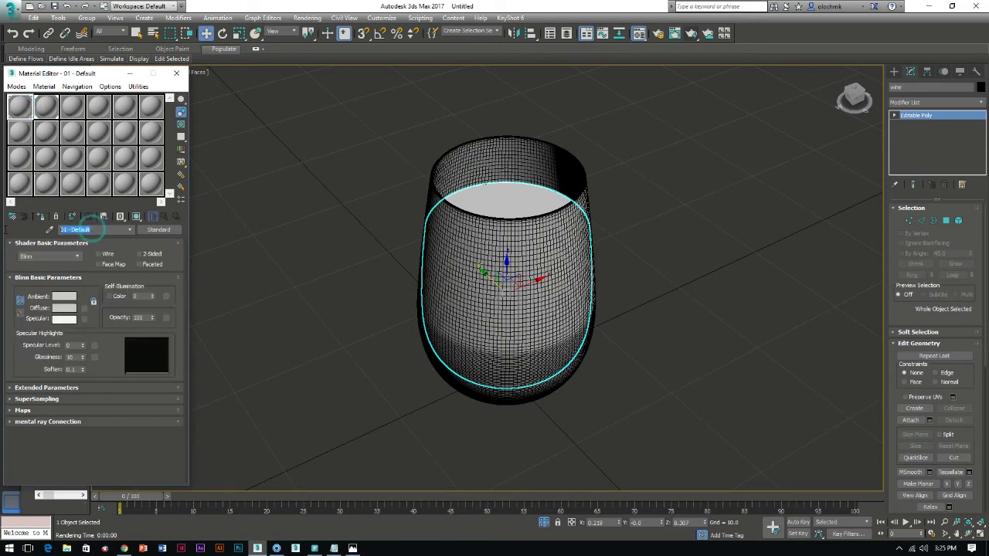
{"action": "type", "text": "glas"}
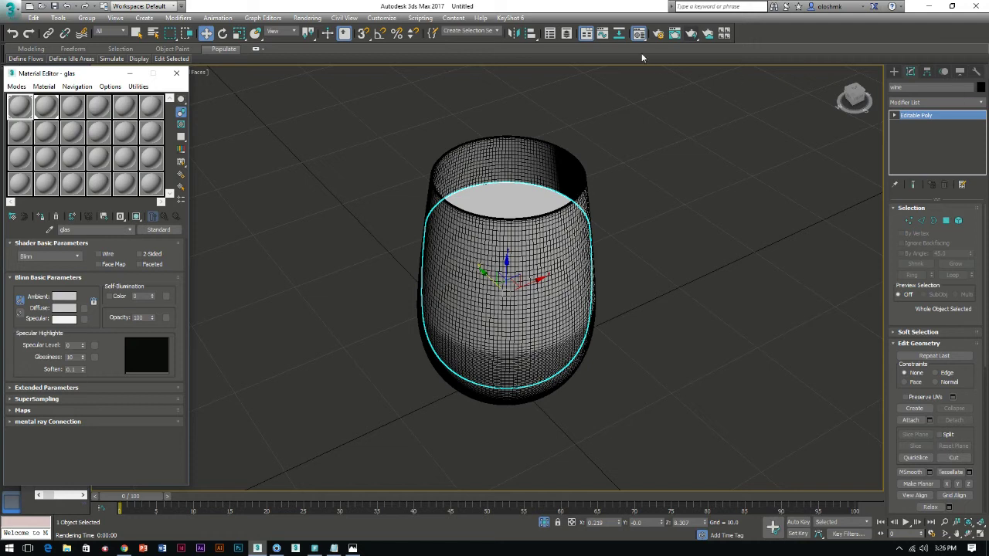
{"action": "left_click", "coordinate": [515, 18]}
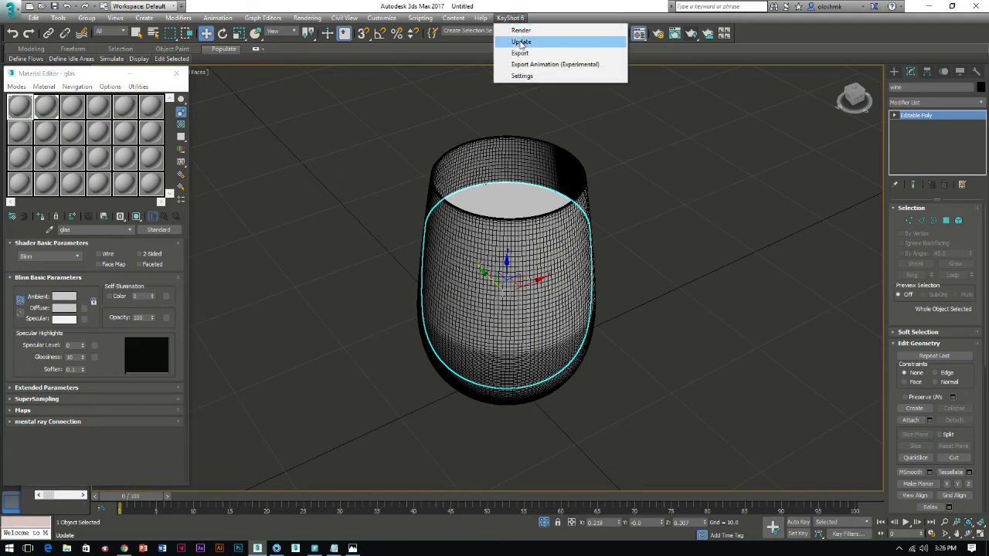
{"action": "left_click", "coordinate": [520, 41]}
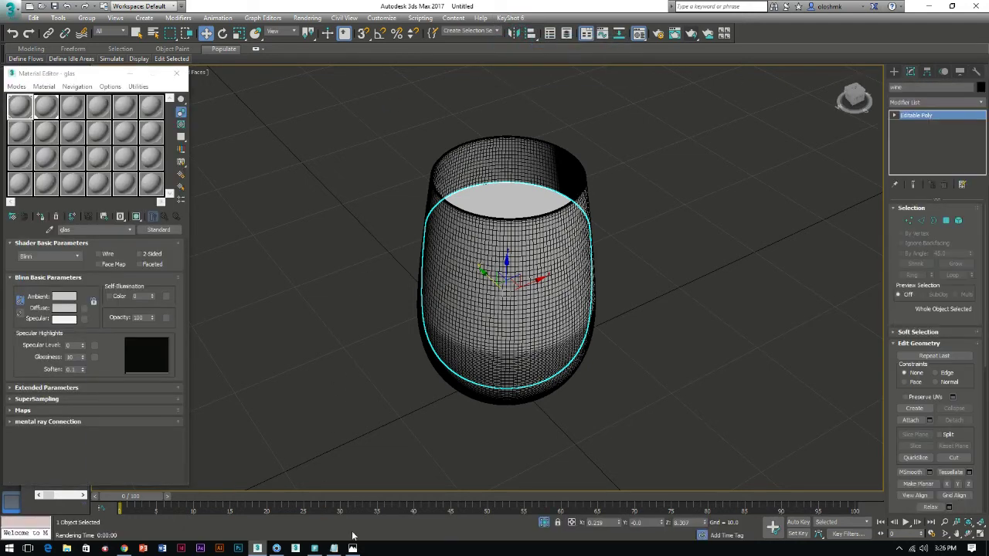
- In KeyShot, make the Glass Basic White material on the glass two-sided
{"action": "left_click", "coordinate": [277, 548]}
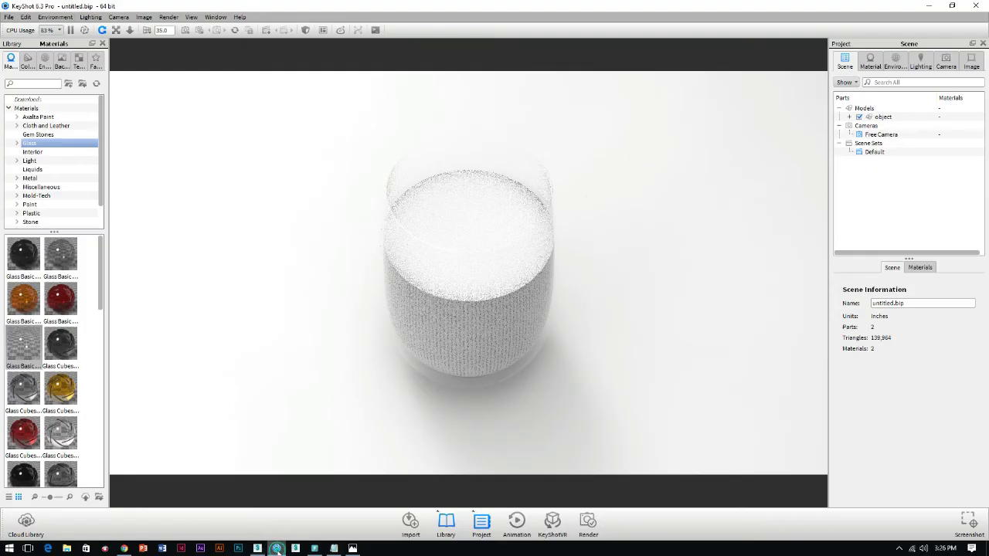
{"action": "right_click", "coordinate": [437, 270]}
{"action": "left_click", "coordinate": [459, 270]}
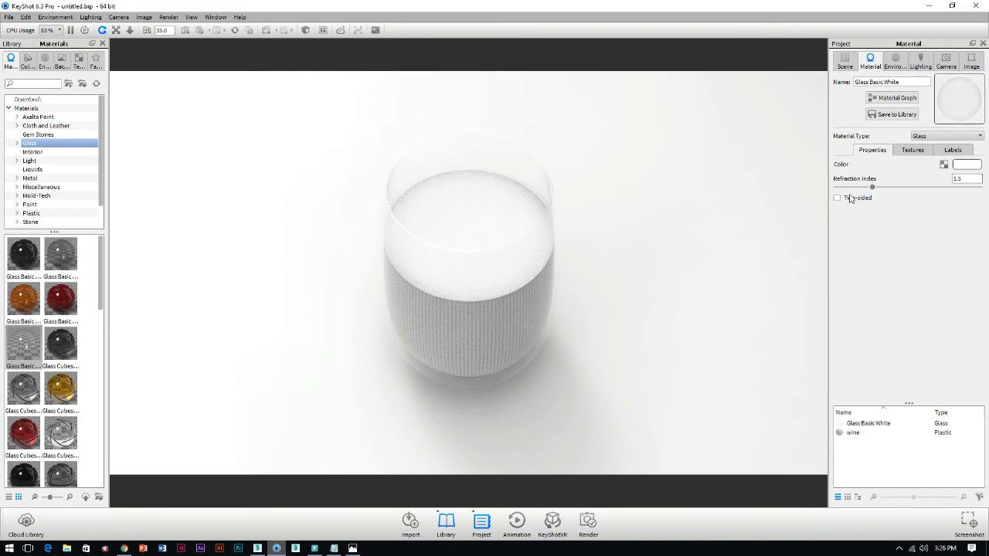
{"action": "left_click", "coordinate": [837, 199]}
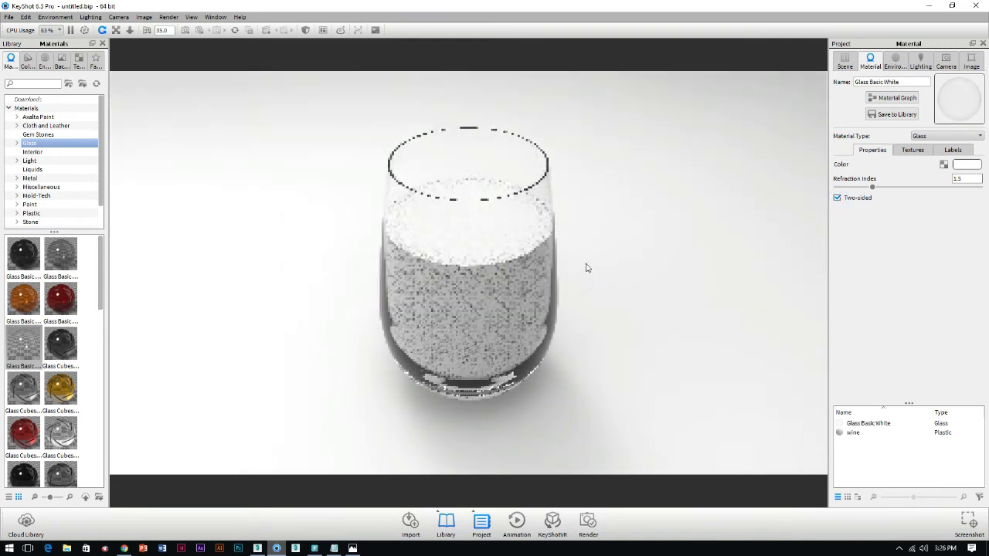
- Apply Liquid Beer from the Liquids library to the liquid inside the glass
{"action": "left_click_drag", "start_coordinate": [578, 229], "coordinate": [555, 187]}
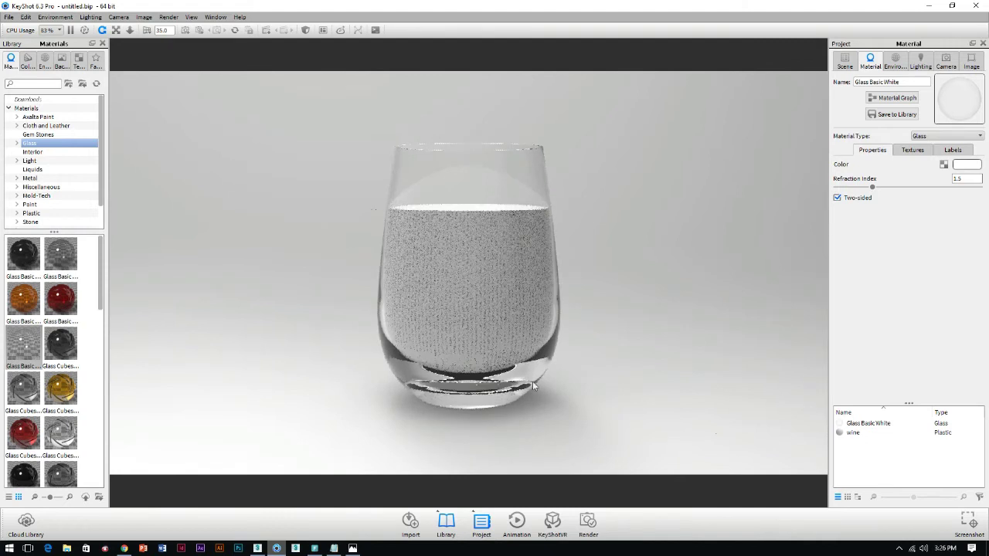
{"action": "left_click_drag", "start_coordinate": [532, 387], "coordinate": [549, 355]}
{"action": "left_click_drag", "start_coordinate": [612, 208], "coordinate": [611, 325]}
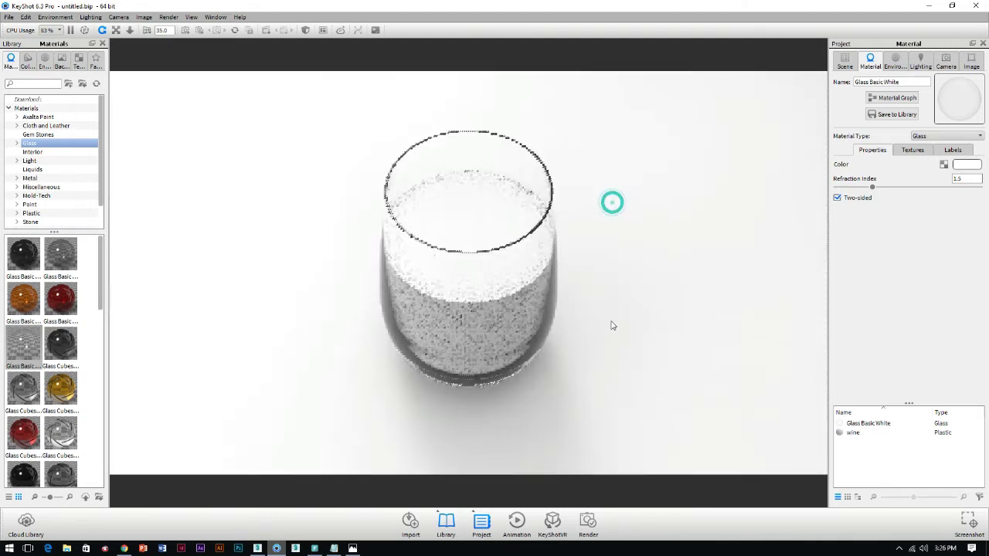
{"action": "left_click", "coordinate": [32, 169]}
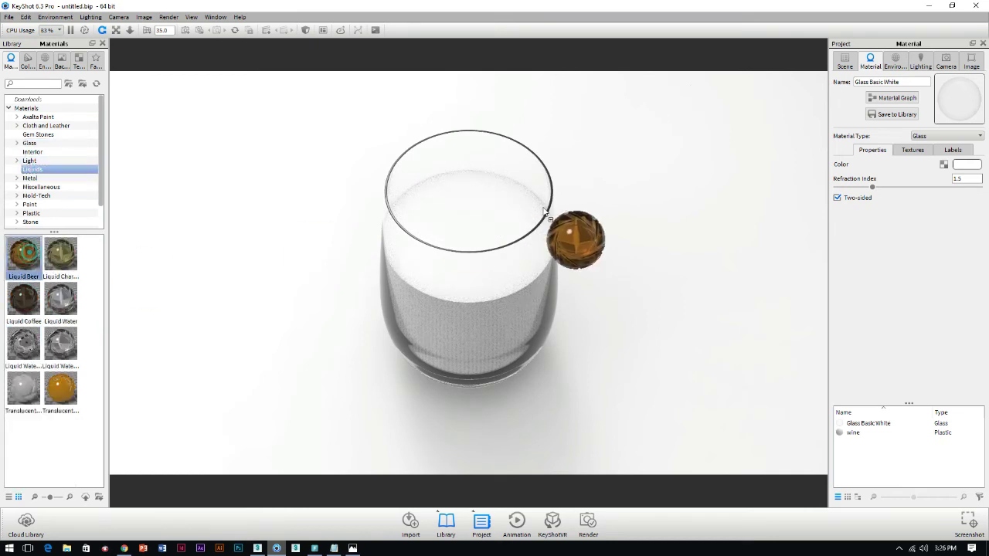
{"action": "left_click_drag", "start_coordinate": [32, 258], "coordinate": [477, 211]}
{"action": "left_click_drag", "start_coordinate": [499, 253], "coordinate": [502, 139]}
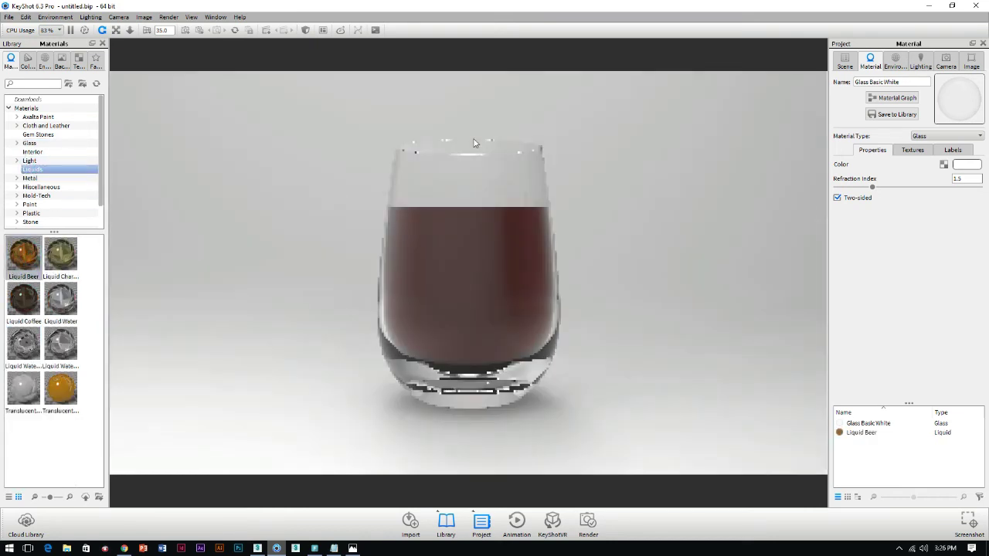
- Snap the camera to the Front standard view and zoom out
{"action": "left_click", "coordinate": [945, 62]}
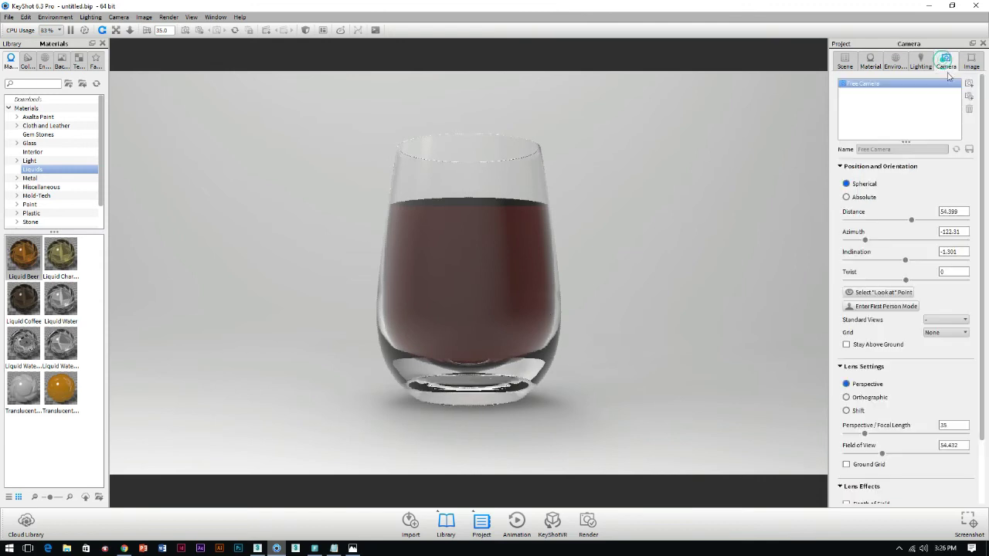
{"action": "left_click", "coordinate": [948, 320]}
{"action": "left_click", "coordinate": [936, 340]}
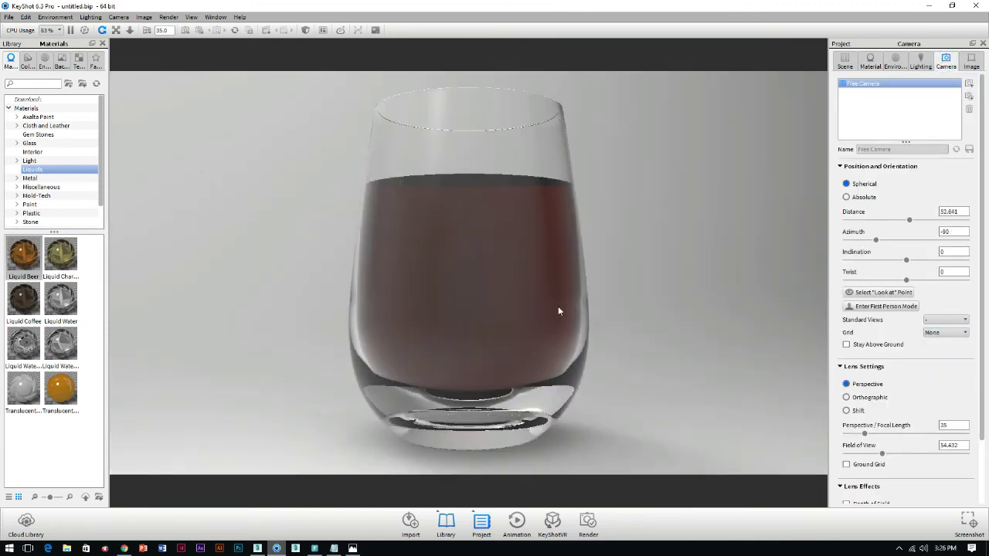
{"action": "scroll", "coordinate": [558, 306], "scroll_direction": "down", "scroll_amount": 2}
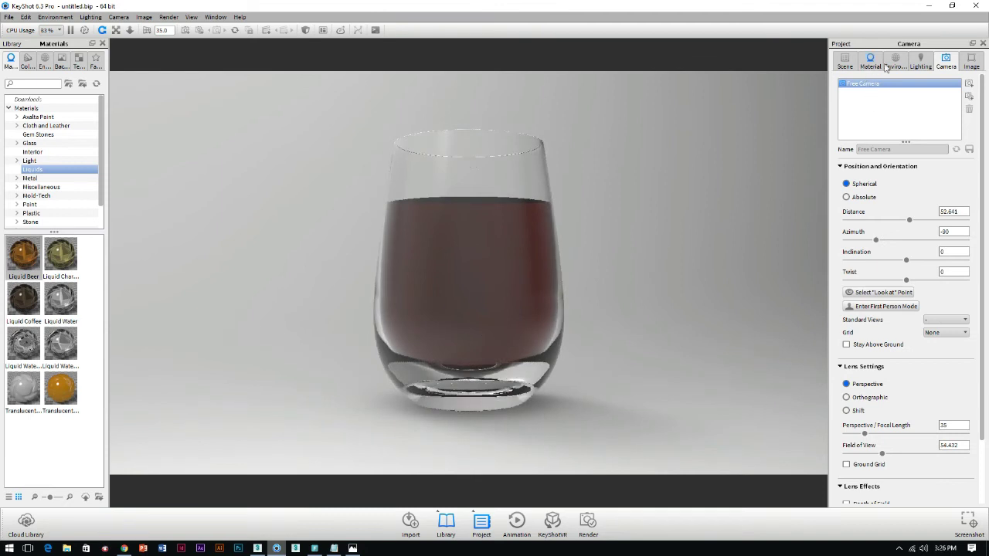
- Light the scene with the Conference_Room_3k interior HDRI over a plain white colour background
{"action": "left_click", "coordinate": [44, 60]}
{"action": "left_click", "coordinate": [26, 117]}
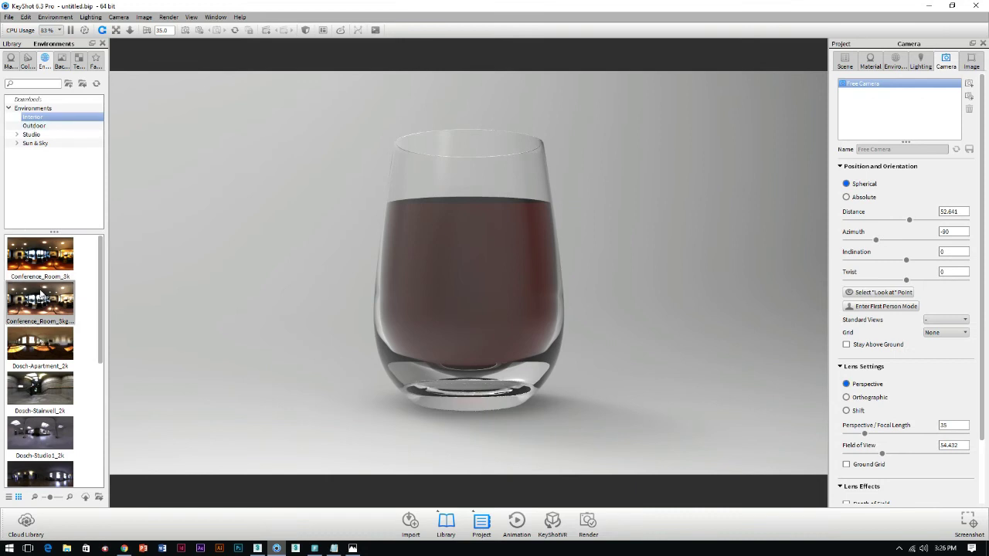
{"action": "left_click_drag", "start_coordinate": [41, 261], "coordinate": [782, 161]}
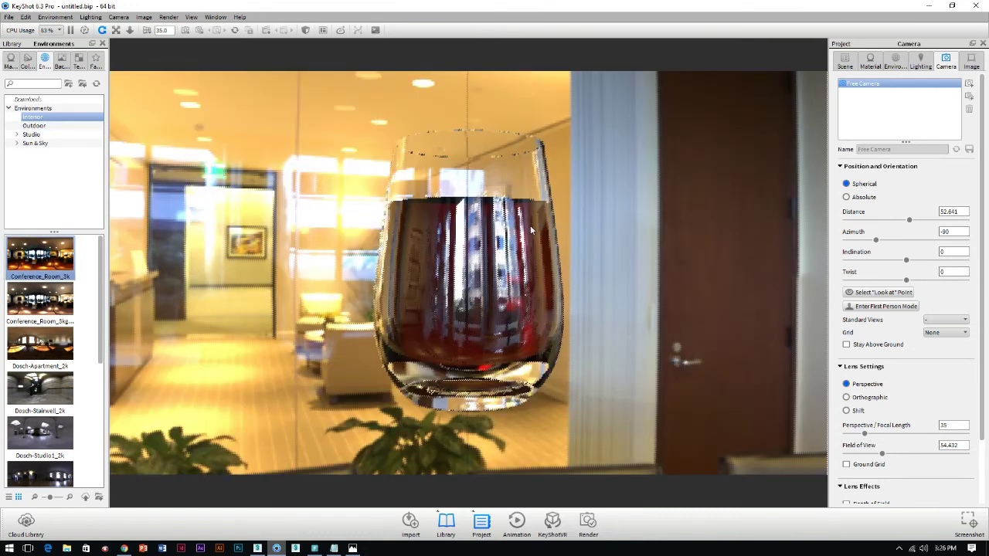
{"action": "left_click", "coordinate": [894, 62]}
{"action": "left_click", "coordinate": [845, 340]}
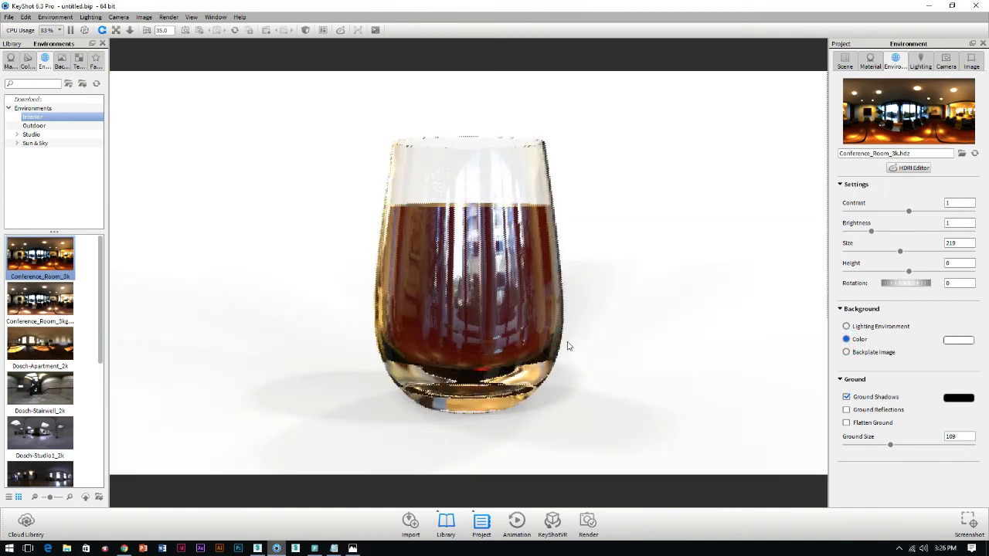
{"action": "left_click_drag", "start_coordinate": [517, 290], "coordinate": [510, 330]}
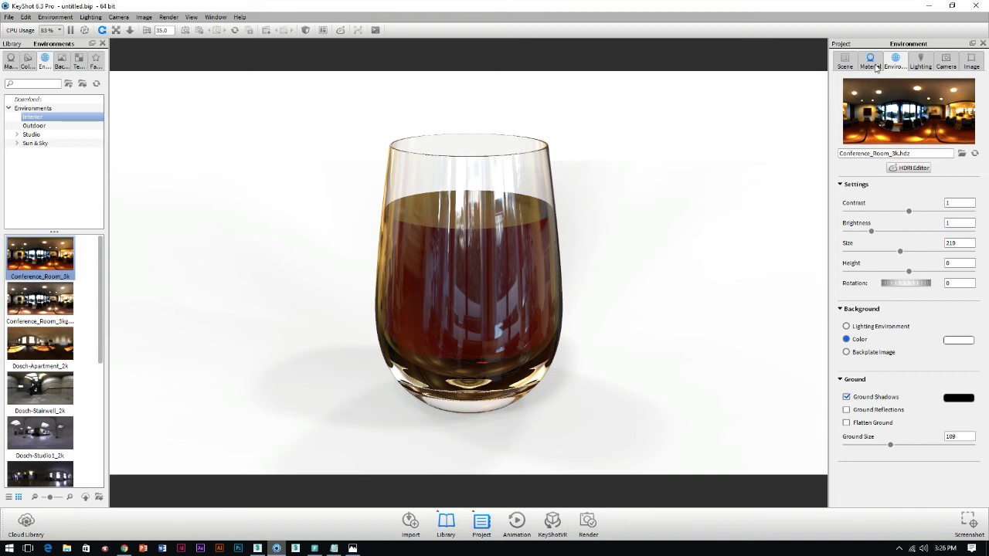
- Enable global illumination with 3 indirect bounces, 18 ray bounces and shadow quality 2
{"action": "left_click", "coordinate": [921, 62]}
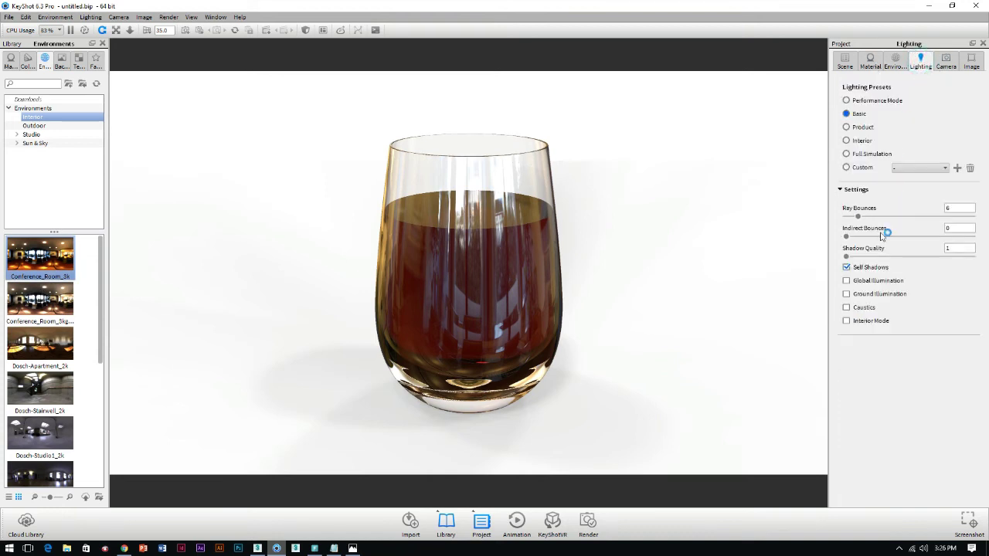
{"action": "left_click", "coordinate": [867, 283]}
{"action": "left_click", "coordinate": [953, 227]}
{"action": "mouse_move", "coordinate": [896, 249]}
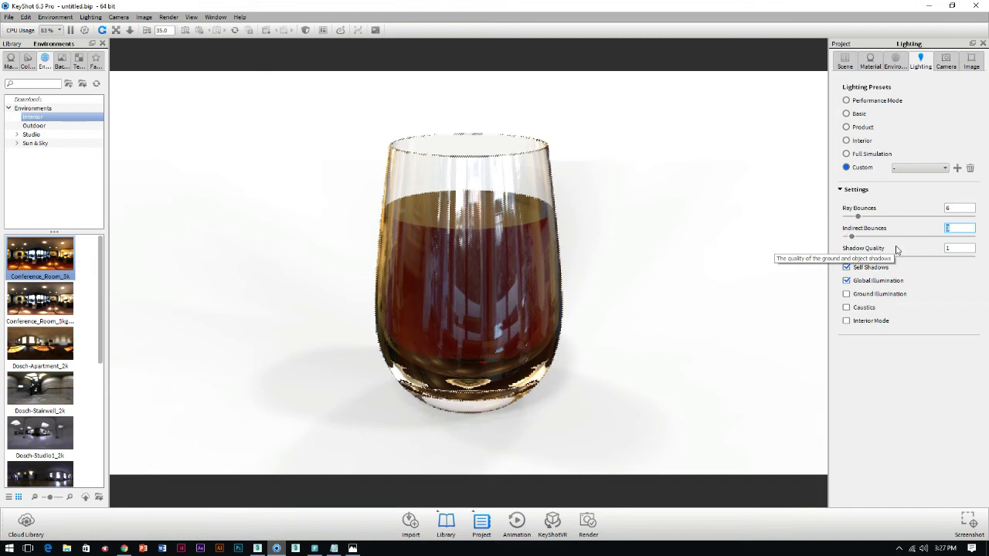
{"action": "left_click", "coordinate": [958, 228]}
{"action": "left_click", "coordinate": [962, 208]}
{"action": "type", "text": "10"}
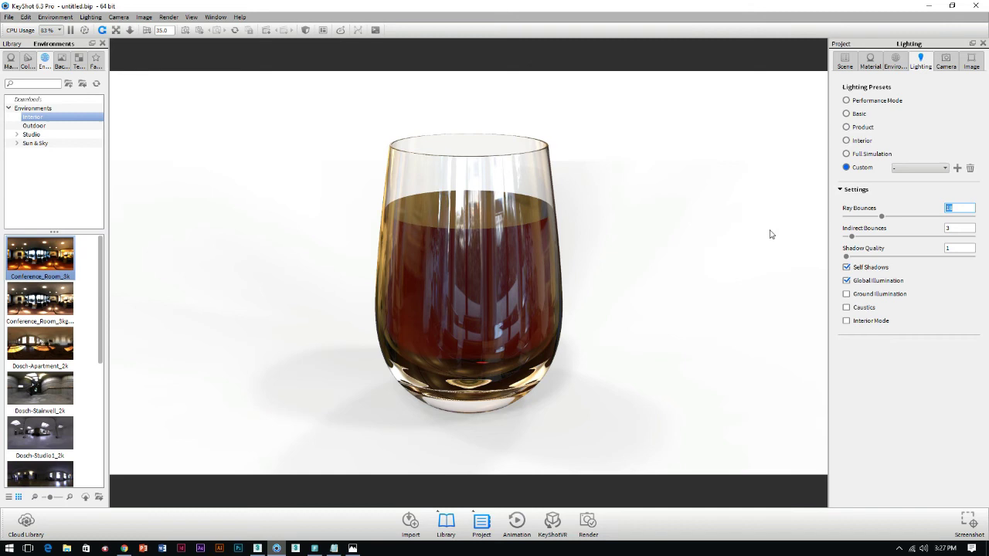
{"action": "key", "text": "Return"}
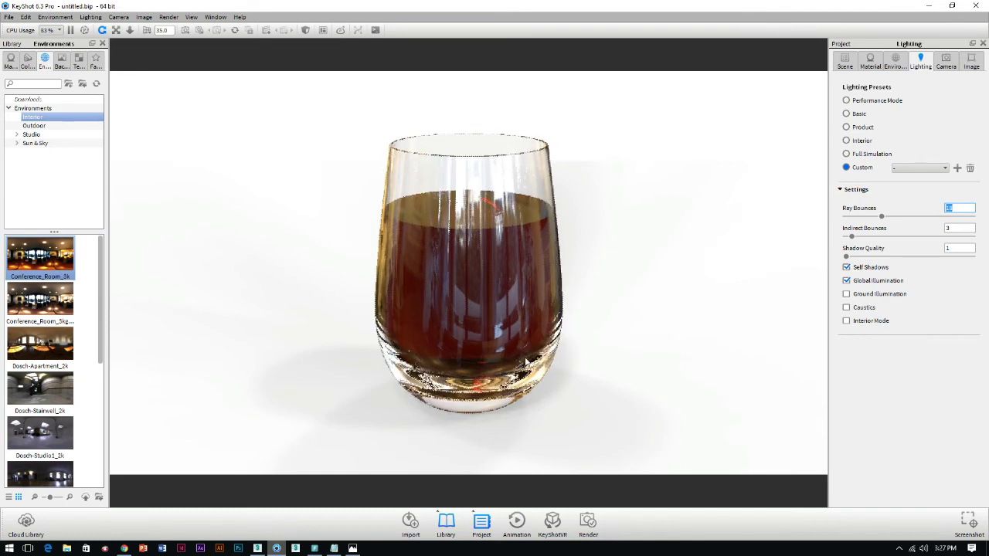
{"action": "left_click", "coordinate": [958, 248]}
{"action": "type", "text": "2"}
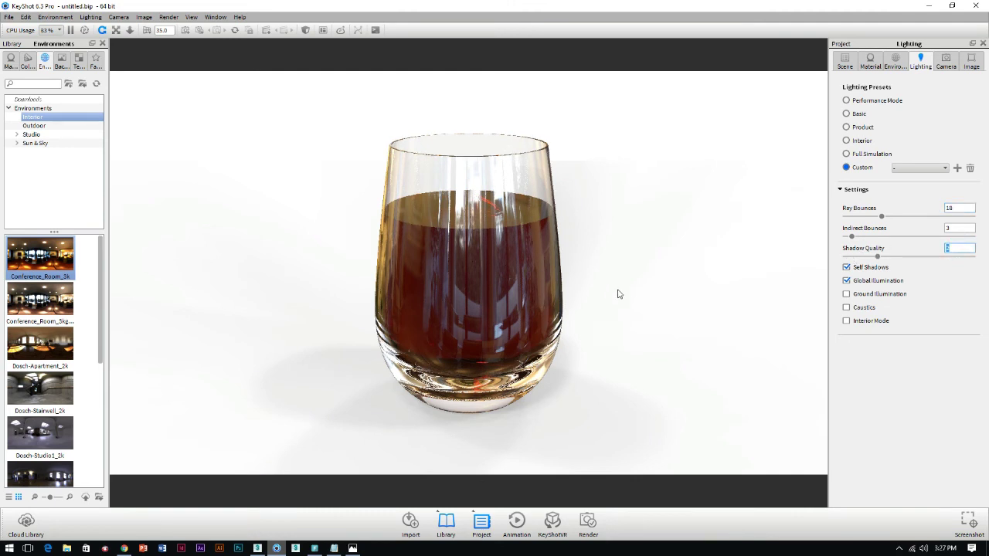
- Raise Liquid Beer's outside refraction index to 1.173 in its advanced settings
{"action": "left_click", "coordinate": [869, 63]}
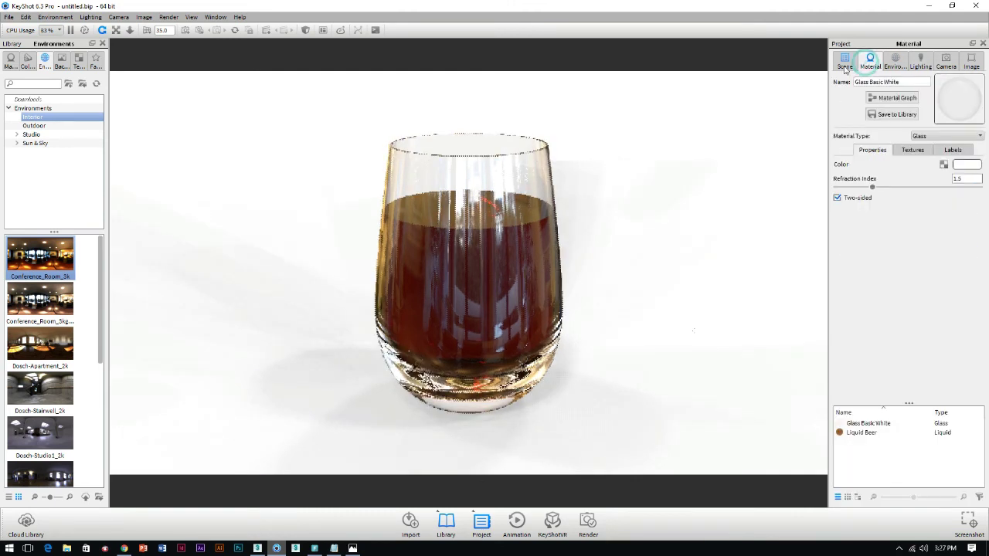
{"action": "left_click", "coordinate": [867, 434]}
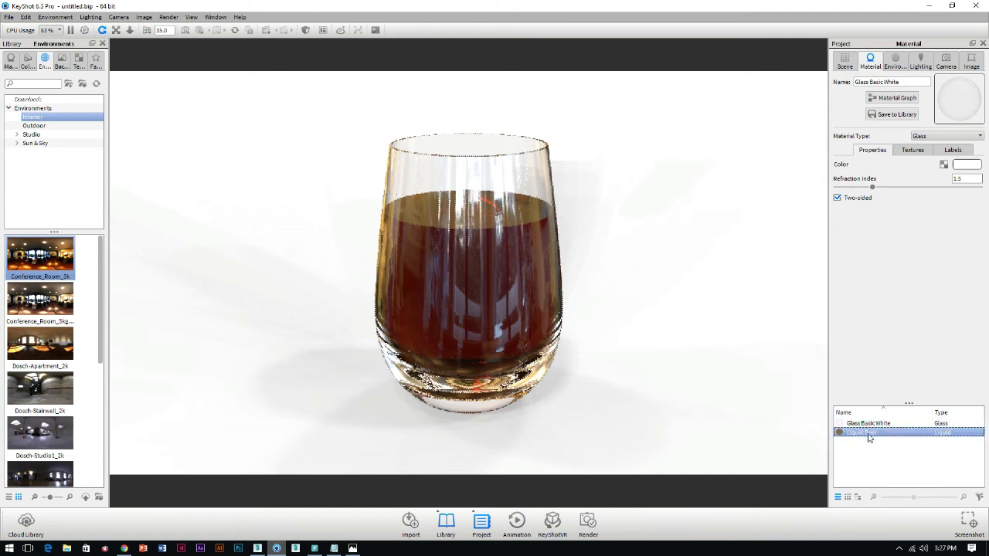
{"action": "left_click", "coordinate": [855, 219]}
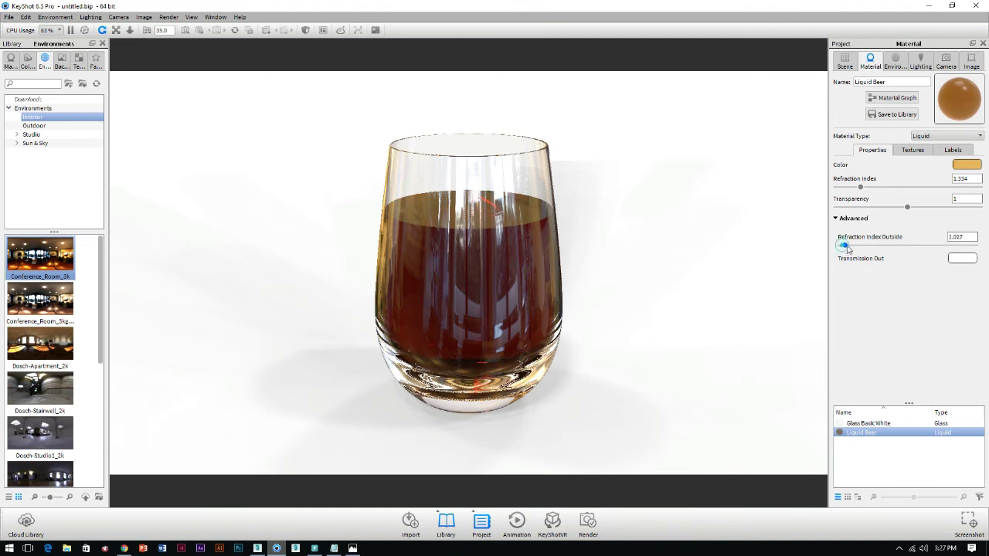
{"action": "mouse_move", "coordinate": [841, 247]}
{"action": "left_mouse_down"}
{"action": "mouse_move", "coordinate": [860, 246]}
{"action": "mouse_move", "coordinate": [831, 247]}
{"action": "mouse_move", "coordinate": [861, 247]}
{"action": "left_mouse_up"}
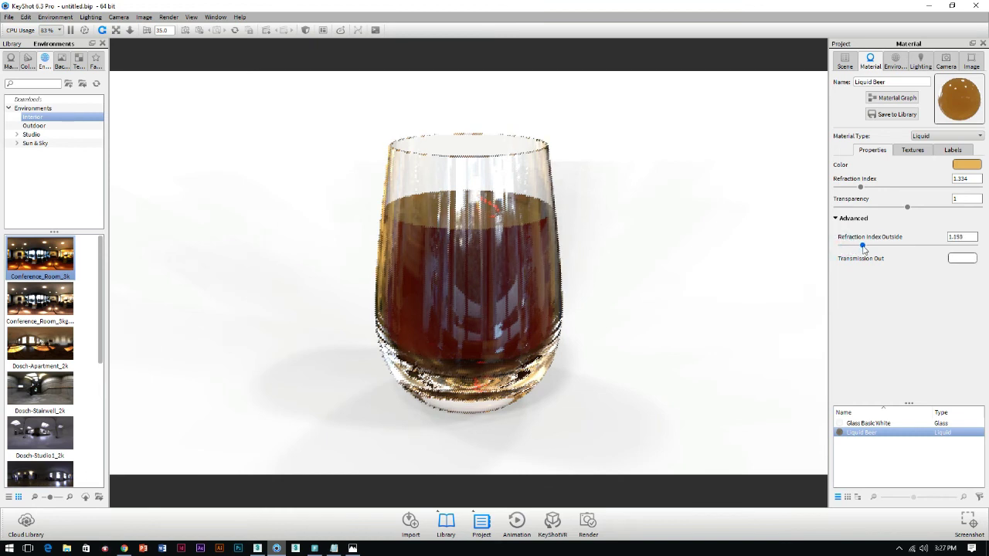
{"action": "left_click_drag", "start_coordinate": [863, 248], "coordinate": [865, 247]}
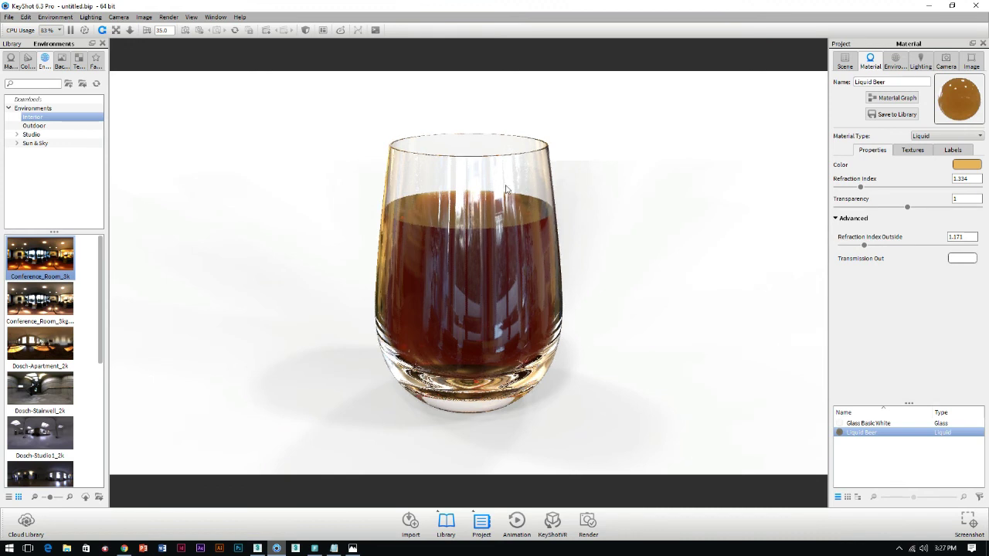
- Change the Liquid Beer colour to amber RGB 233, 184, 98
{"action": "left_click", "coordinate": [969, 166]}
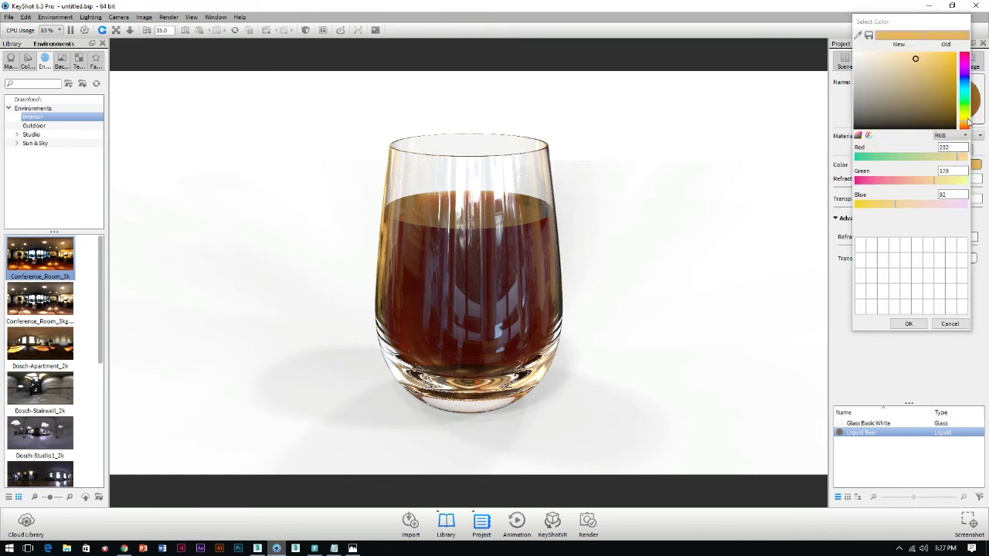
{"action": "left_click", "coordinate": [967, 122]}
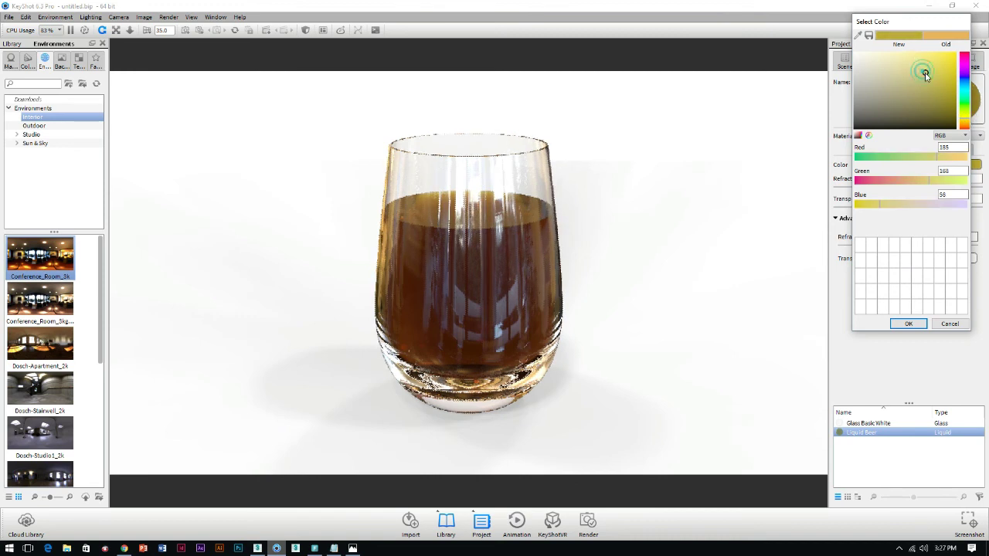
{"action": "left_click_drag", "start_coordinate": [916, 68], "coordinate": [910, 66]}
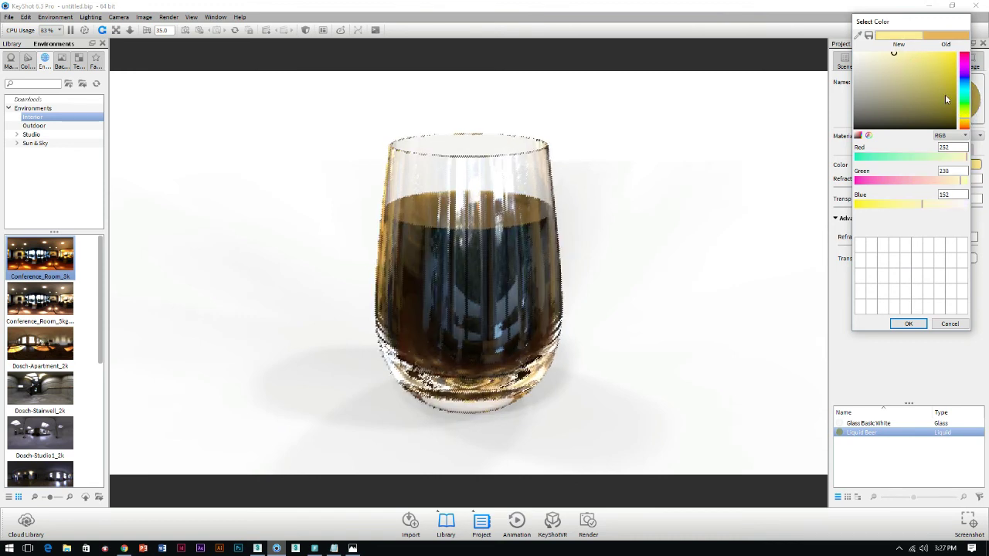
{"action": "left_click", "coordinate": [967, 123]}
{"action": "left_click_drag", "start_coordinate": [968, 128], "coordinate": [970, 124]}
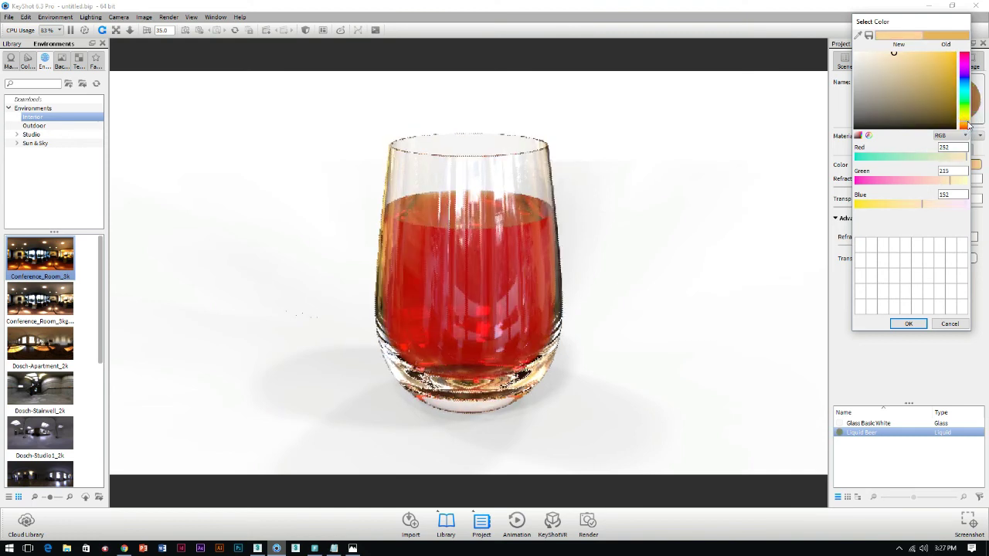
{"action": "left_click", "coordinate": [915, 60]}
{"action": "left_click_drag", "start_coordinate": [915, 61], "coordinate": [913, 60]}
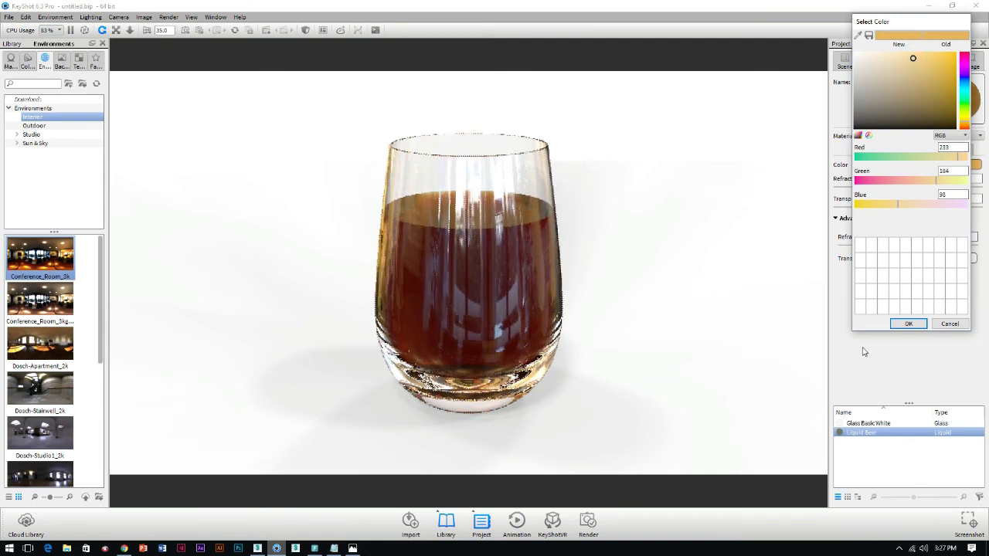
{"action": "left_click", "coordinate": [903, 324]}
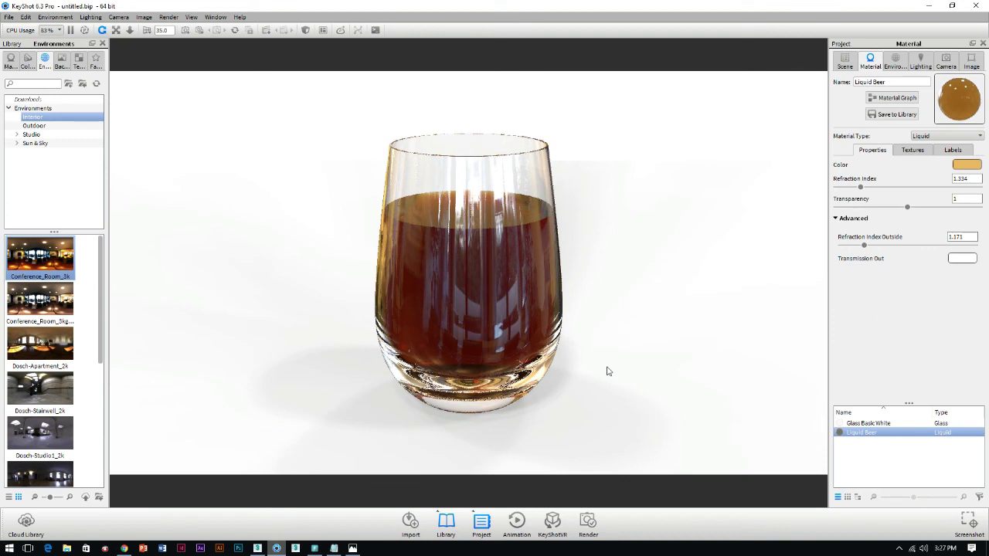
- Set the camera to the Front view, move closer, and tilt slightly down into the glass
{"action": "left_click_drag", "start_coordinate": [592, 370], "coordinate": [551, 283]}
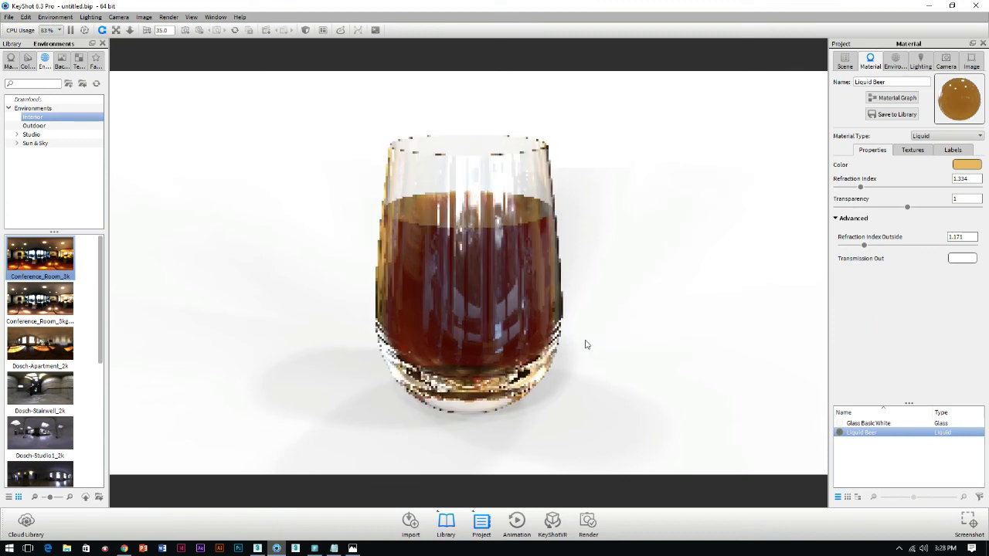
{"action": "mouse_move", "coordinate": [580, 301]}
{"action": "left_mouse_down"}
{"action": "mouse_move", "coordinate": [320, 298]}
{"action": "mouse_move", "coordinate": [429, 314]}
{"action": "mouse_move", "coordinate": [611, 314]}
{"action": "left_mouse_up"}
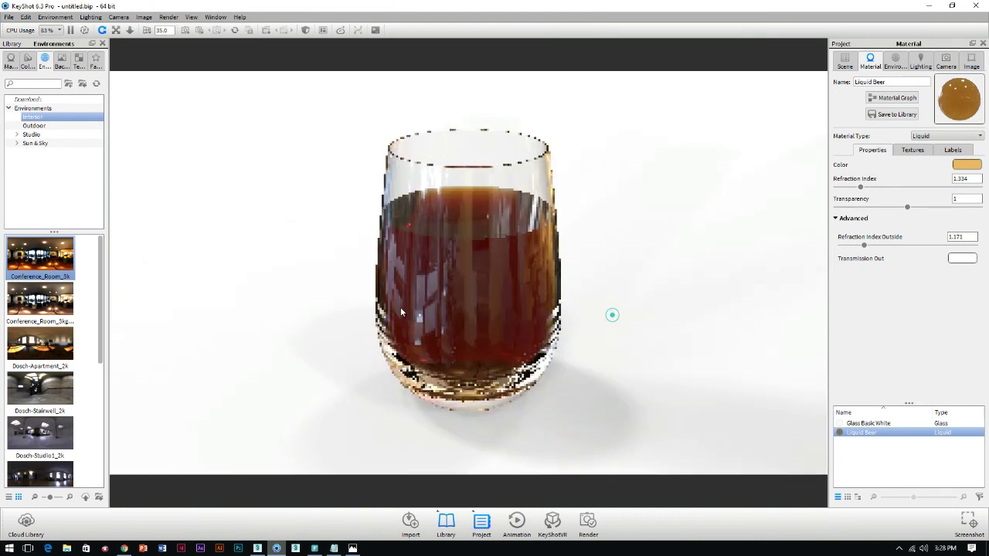
{"action": "mouse_move", "coordinate": [350, 296]}
{"action": "left_mouse_down"}
{"action": "mouse_move", "coordinate": [469, 301]}
{"action": "mouse_move", "coordinate": [342, 296]}
{"action": "mouse_move", "coordinate": [535, 315]}
{"action": "left_mouse_up"}
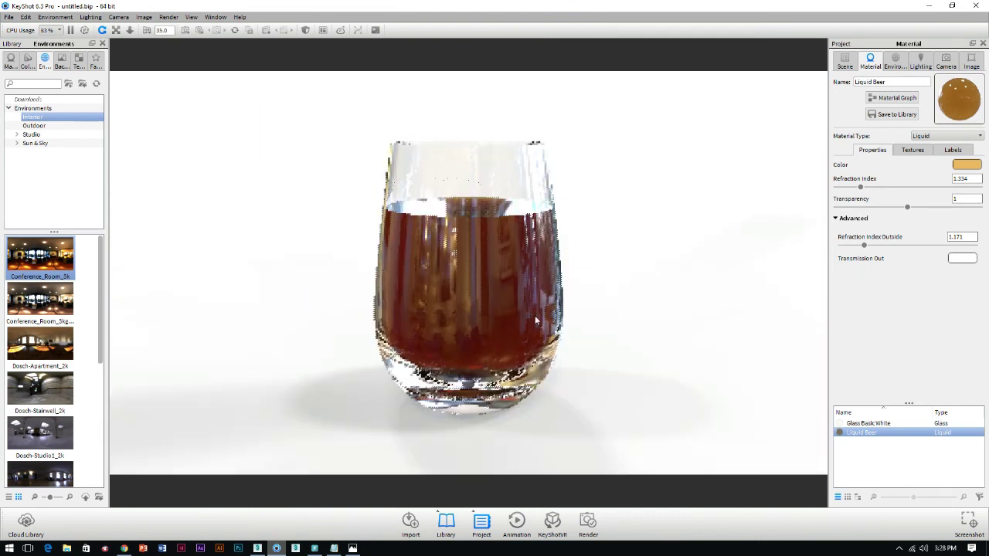
{"action": "mouse_move", "coordinate": [416, 305]}
{"action": "left_mouse_down"}
{"action": "mouse_move", "coordinate": [518, 321]}
{"action": "mouse_move", "coordinate": [553, 294]}
{"action": "left_mouse_up"}
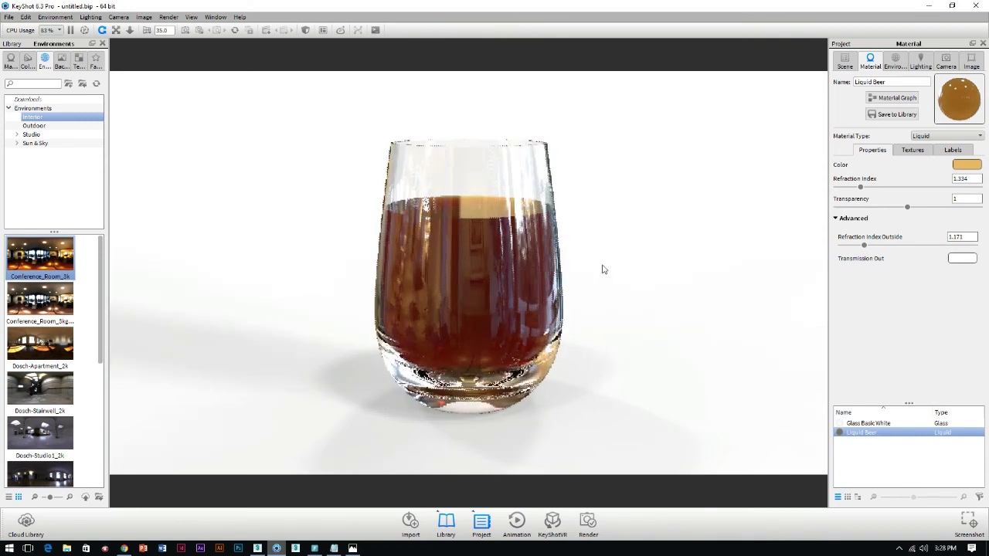
{"action": "left_click_drag", "start_coordinate": [600, 266], "coordinate": [445, 279]}
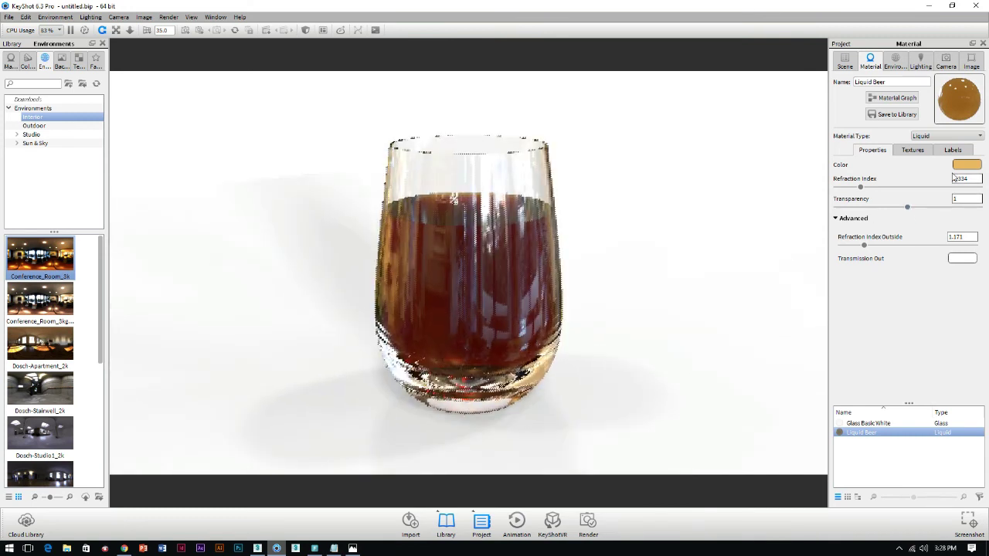
{"action": "left_click", "coordinate": [946, 60]}
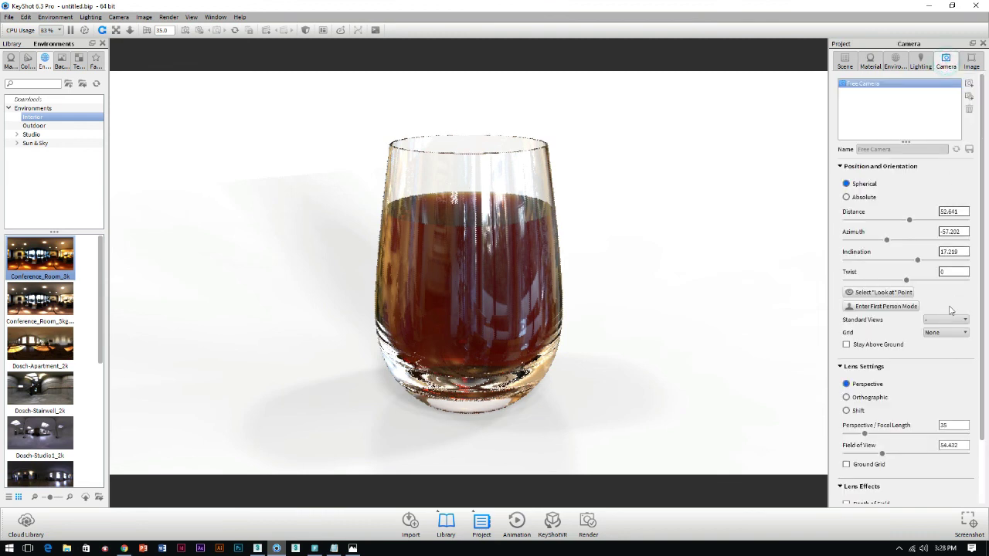
{"action": "left_click", "coordinate": [946, 319]}
{"action": "left_click", "coordinate": [465, 250]}
{"action": "scroll", "coordinate": [465, 250], "scroll_direction": "up", "scroll_amount": 3}
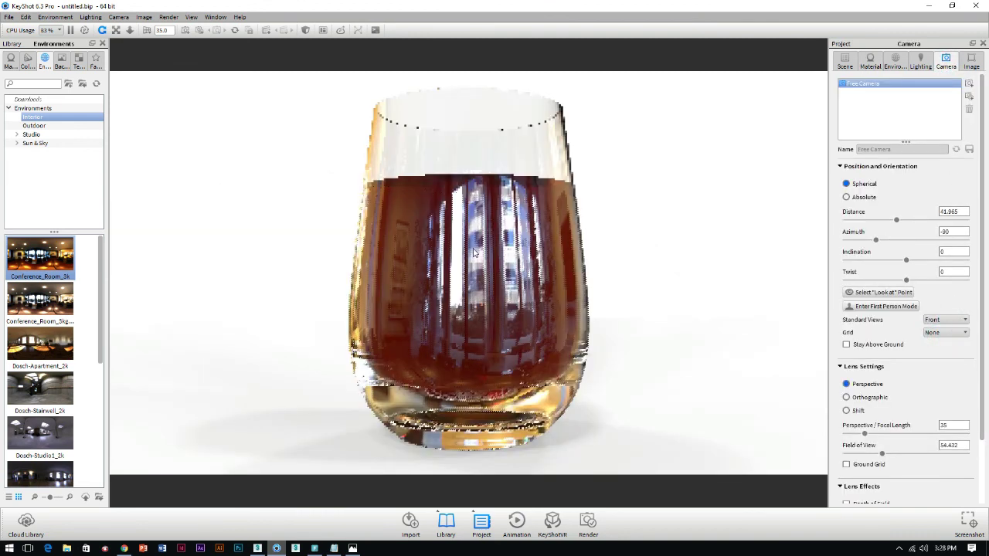
{"action": "mouse_move", "coordinate": [533, 297]}
{"action": "left_mouse_down"}
{"action": "mouse_move", "coordinate": [499, 272]}
{"action": "mouse_move", "coordinate": [502, 281]}
{"action": "left_mouse_up"}
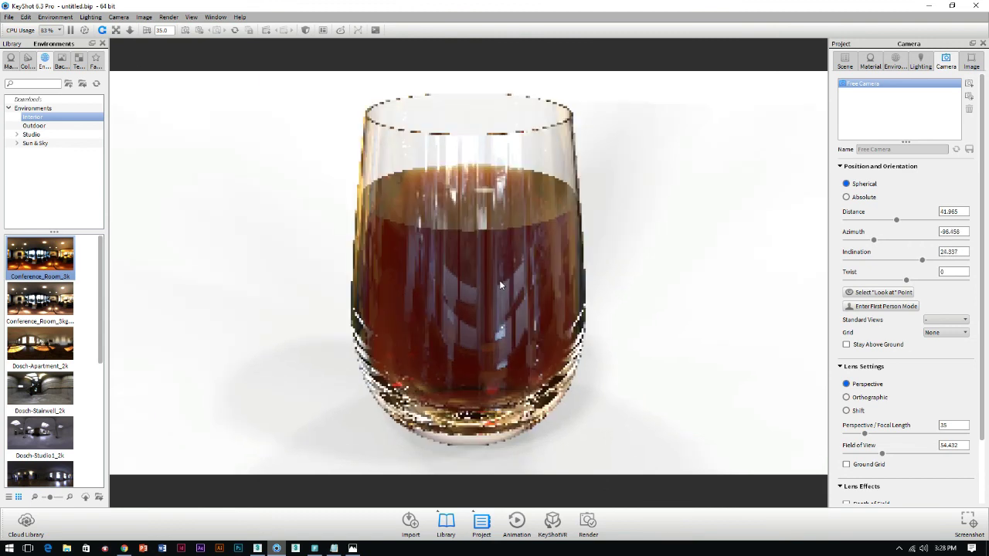